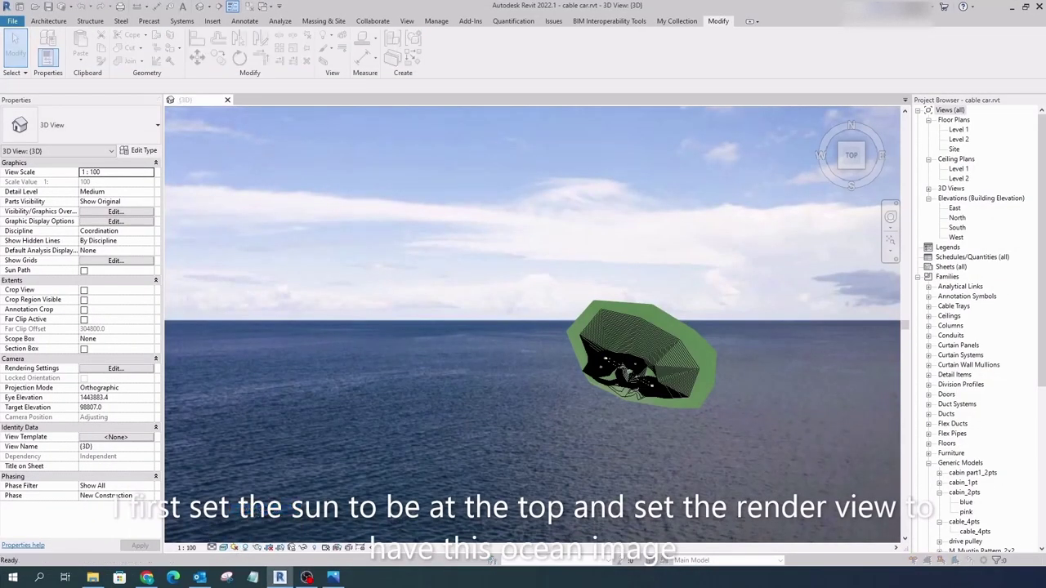
Confirm the sun position directly overhead for the ocean-backed 3D view
click(284, 396)
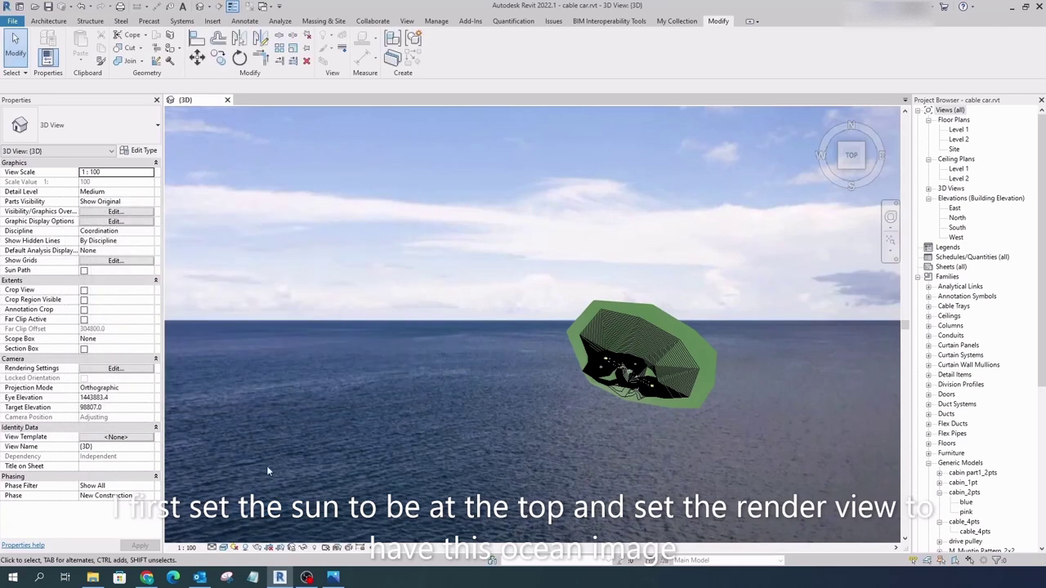
click(254, 478)
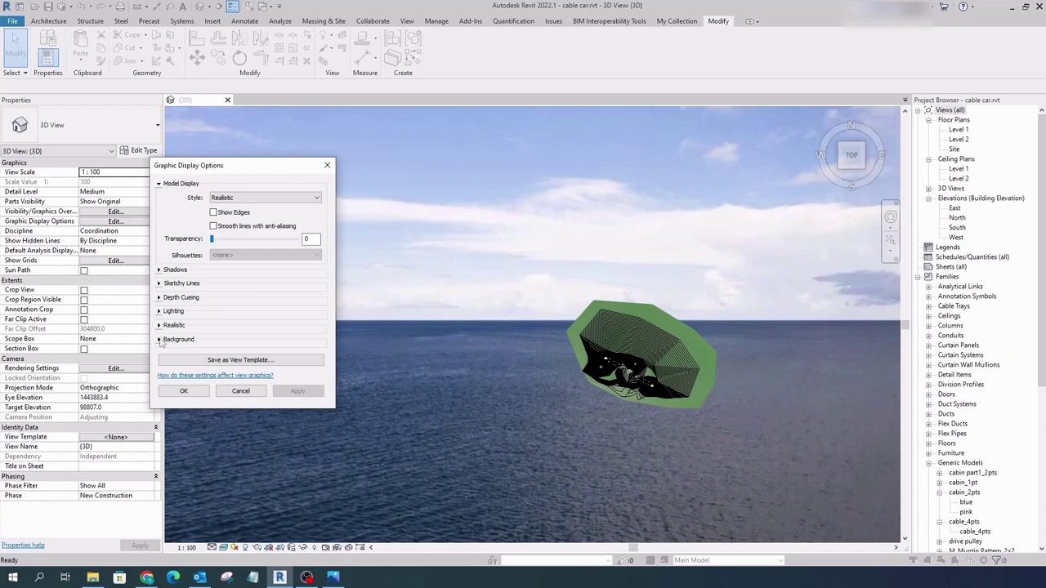
Apply the sea.jpg image as the 3D view background and orbit to a low side view
click(160, 340)
click(223, 357)
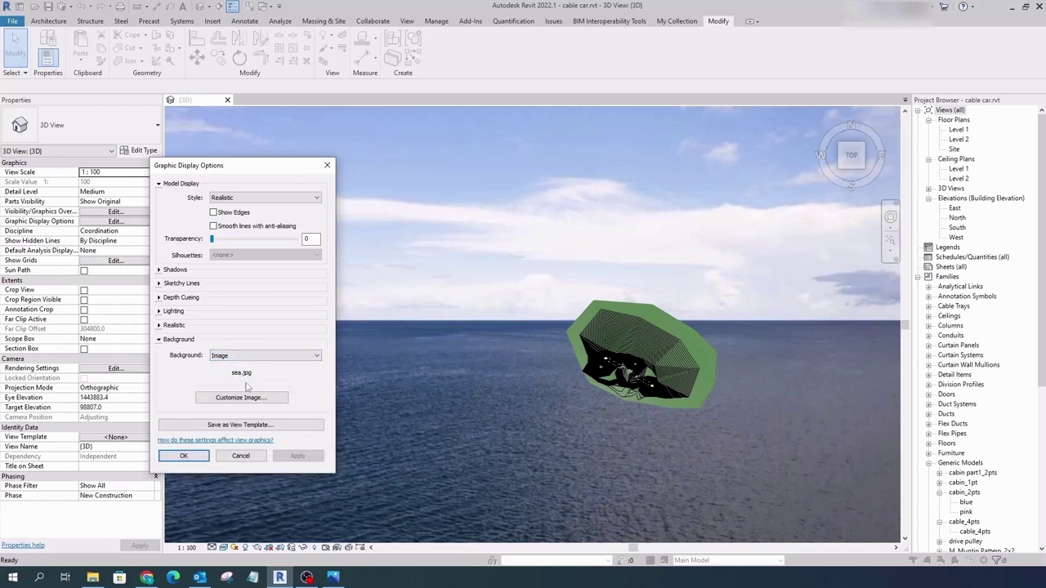
click(160, 272)
click(160, 272)
click(160, 312)
click(159, 311)
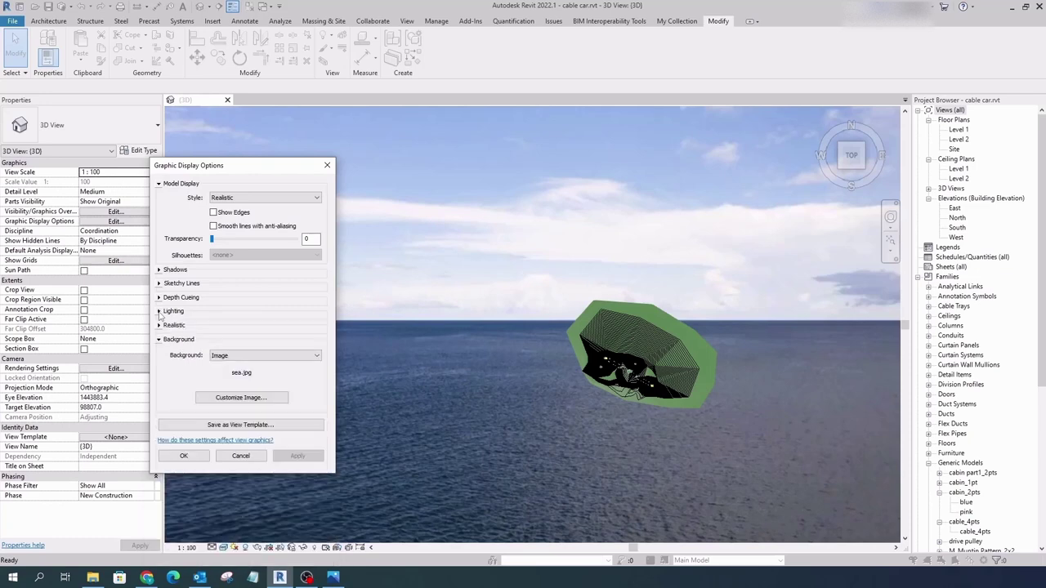
click(185, 457)
mouse_move(612, 330)
mouse_down()
mouse_move(543, 398)
mouse_move(556, 475)
mouse_up()
Zoom and orbit around the island, then select a pink cabin_2pts cabin near the pulley station
scroll(404, 291, up, 2)
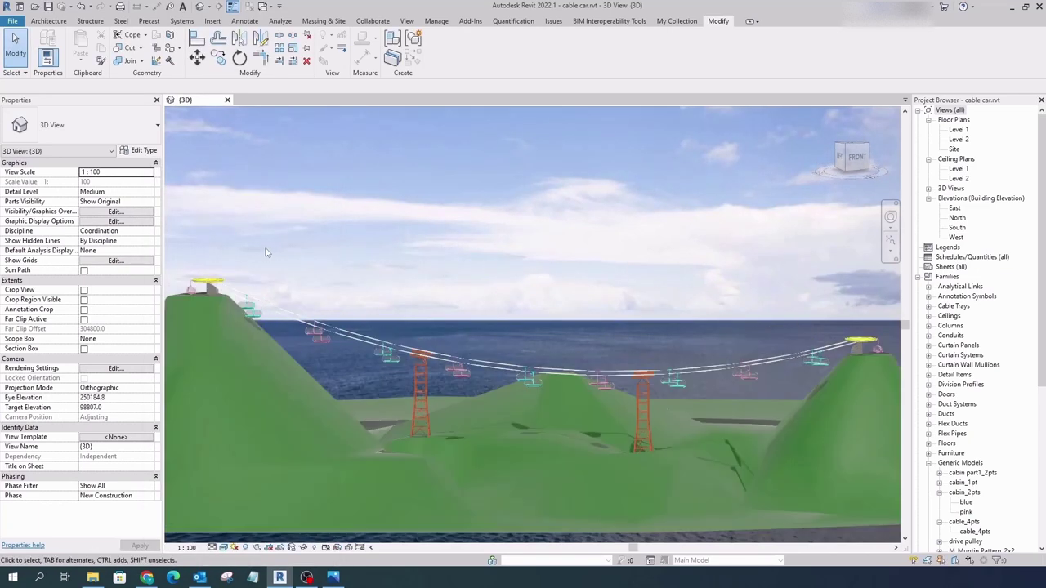
scroll(403, 290, up, 1)
scroll(404, 291, down, 3)
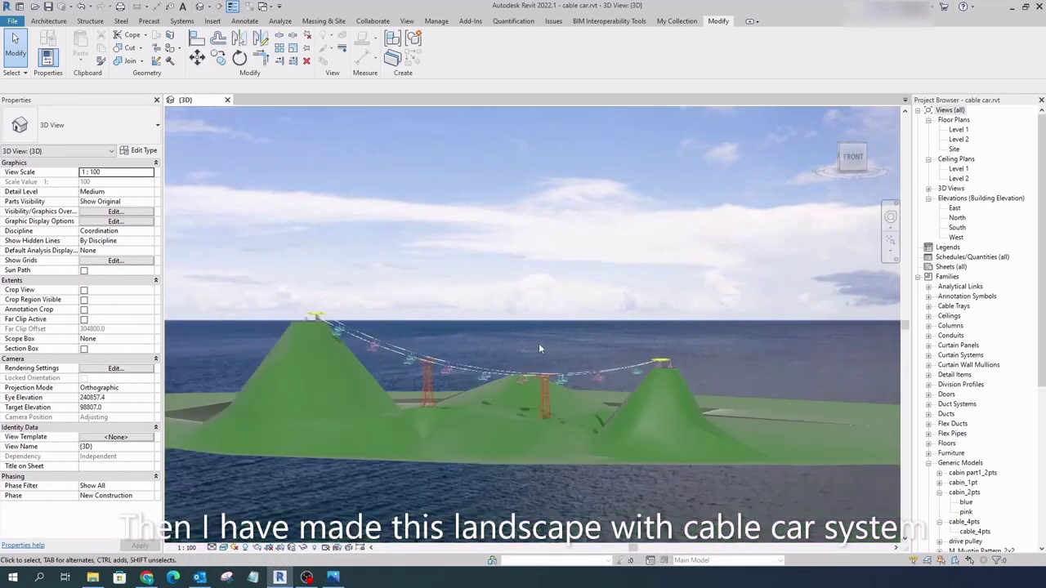
mouse_move(538, 343)
shift+middle_down()
mouse_move(621, 327)
mouse_move(563, 438)
mouse_move(581, 444)
mouse_move(479, 441)
shift+middle_up()
scroll(648, 317, up, 2)
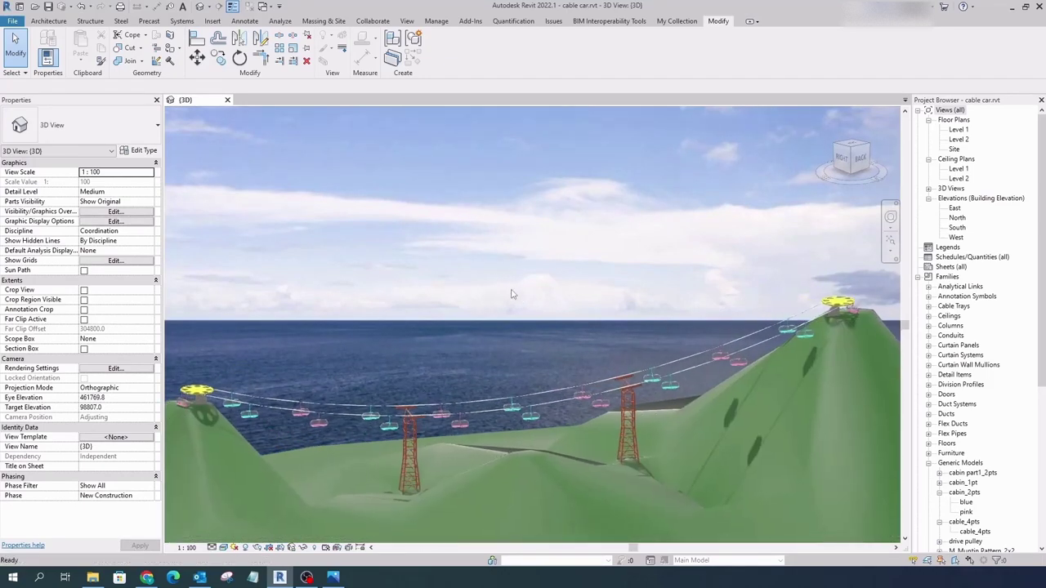
scroll(247, 388, up, 3)
scroll(246, 388, up, 3)
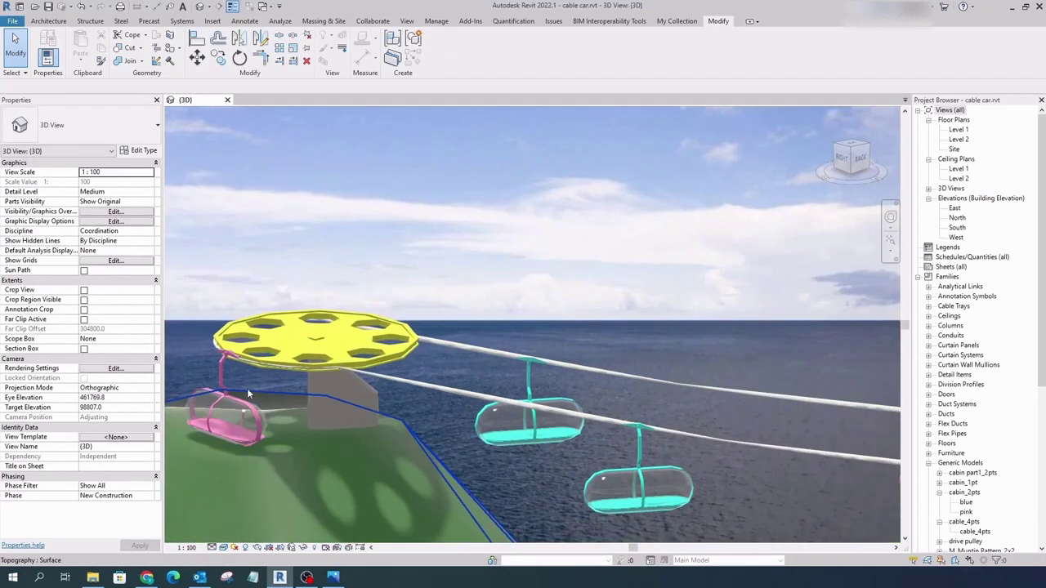
scroll(247, 389, up, 2)
click(249, 419)
Edit the pink cabin_2pts family and drag adaptive point 2 to a new spot
click(439, 49)
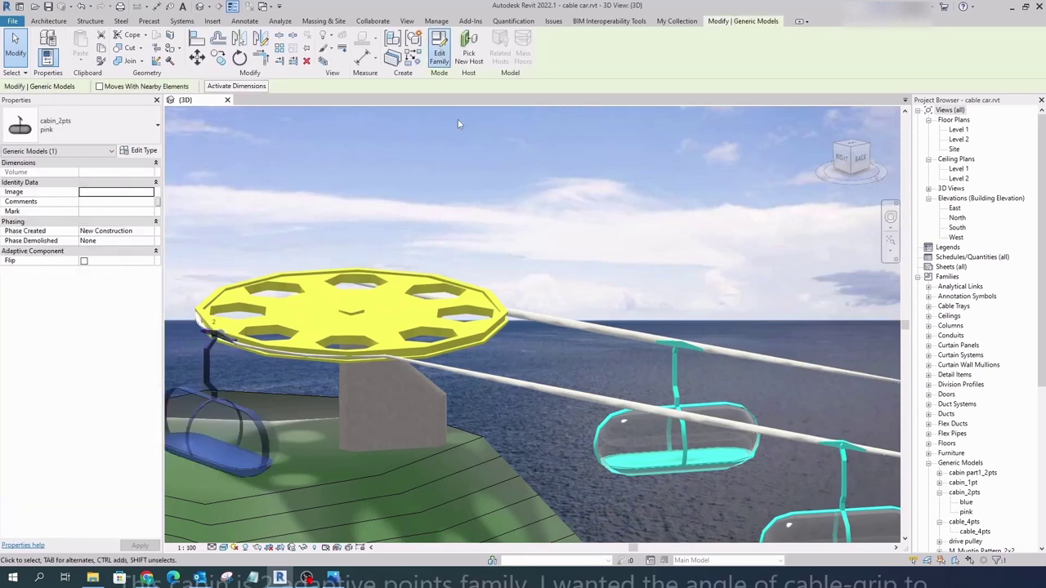
scroll(490, 245, up, 3)
scroll(518, 265, up, 2)
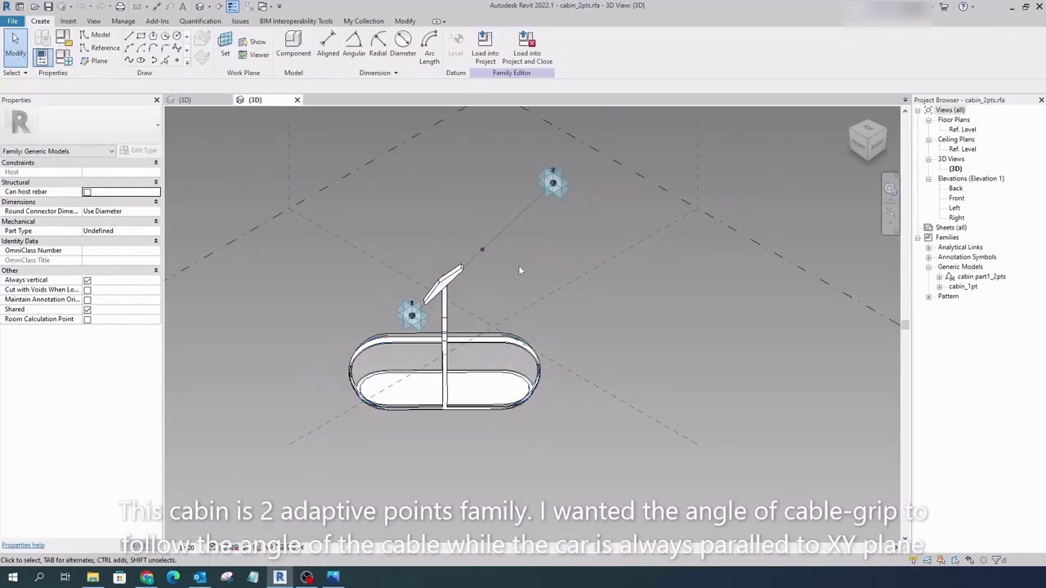
click(561, 169)
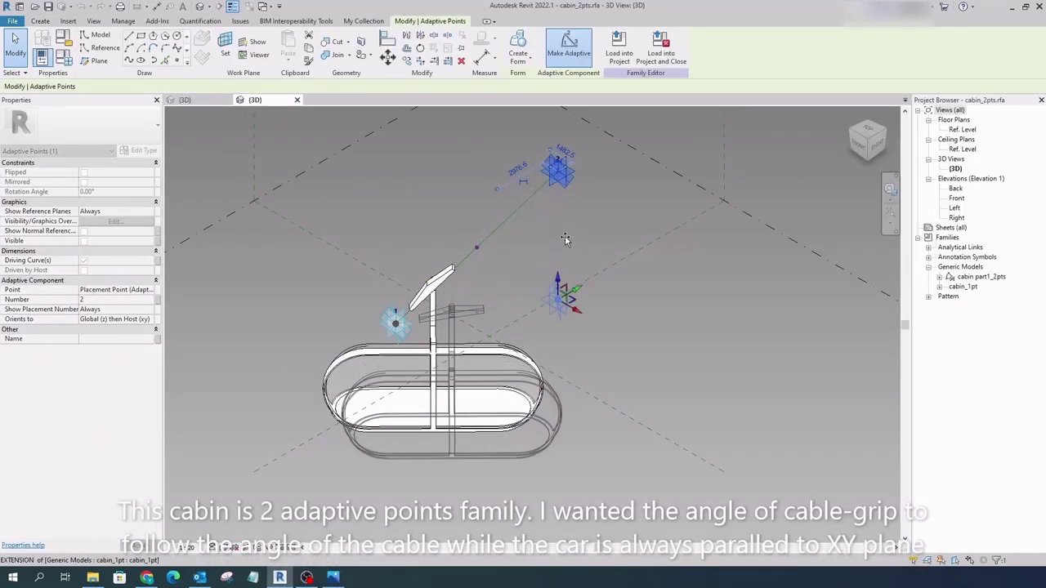
drag(569, 205, 564, 209)
key(Escape)
scroll(458, 349, up, 2)
Open the cable grip's family, view it at an angle, and review its parameters
click(402, 260)
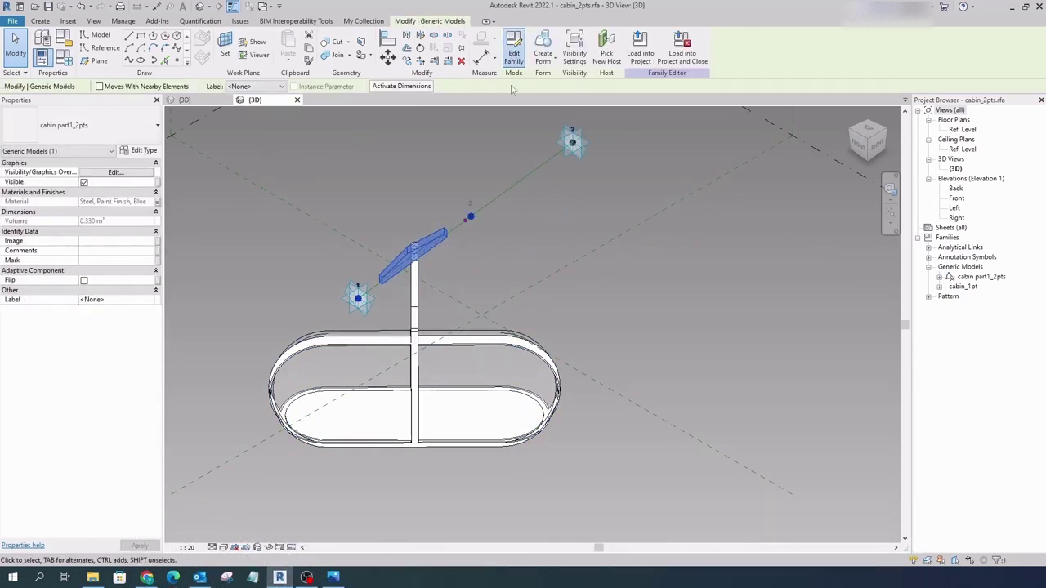
click(514, 49)
click(523, 263)
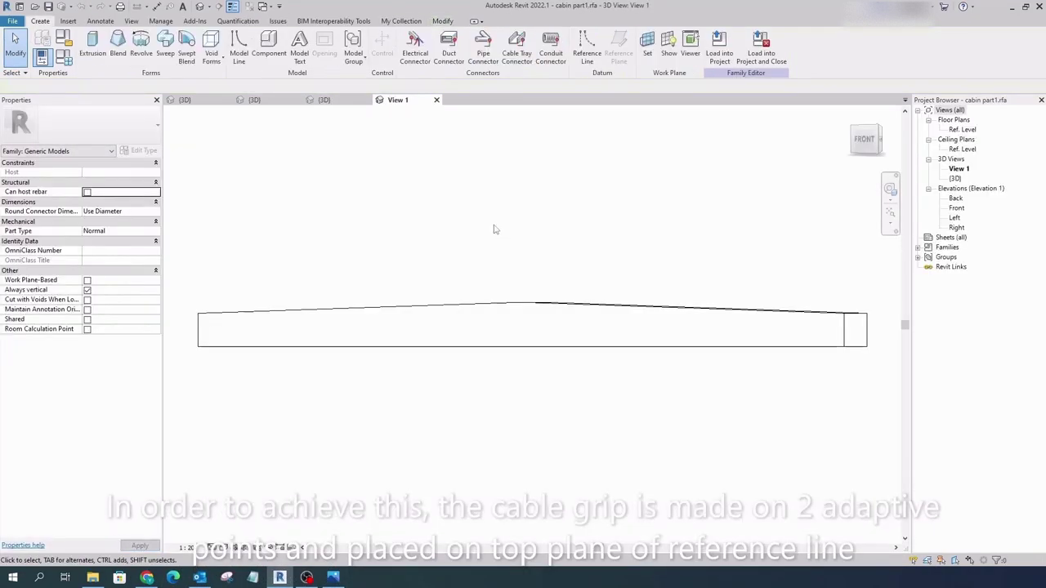
shift+middle_drag(493, 229, 460, 305)
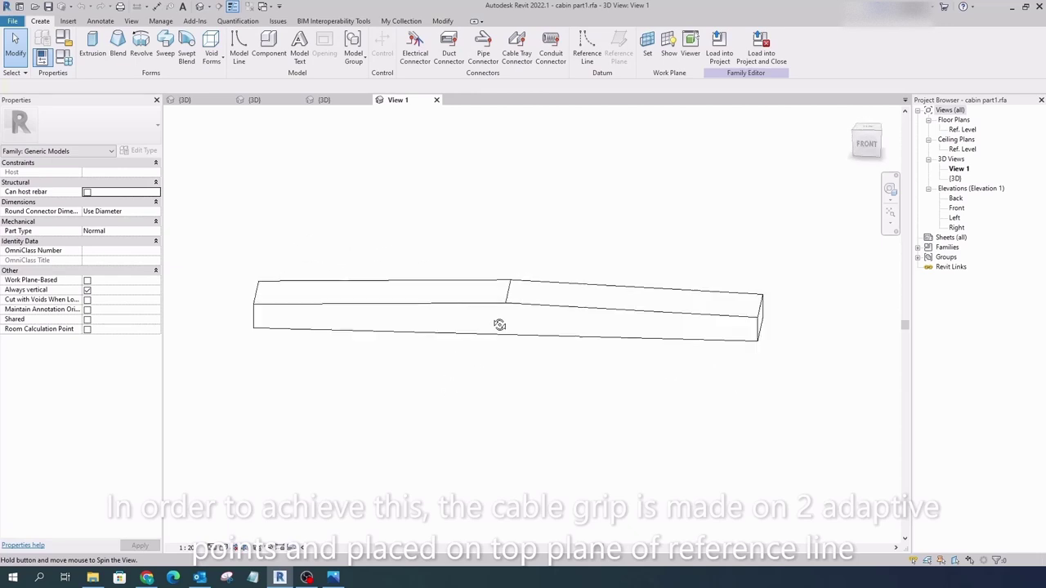
click(41, 56)
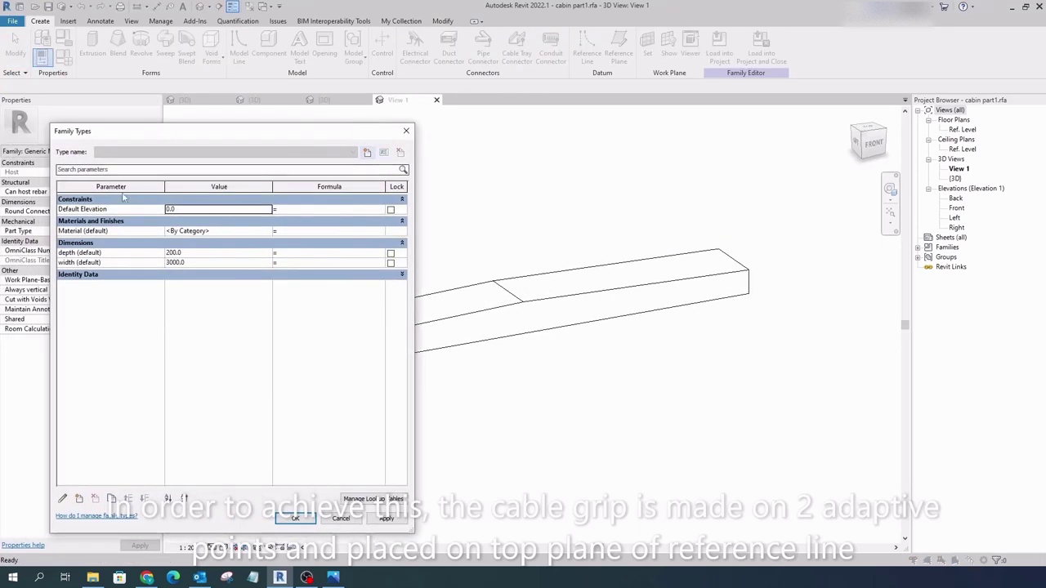
click(406, 131)
Check the grip's Front elevation, close the extra views, and open the cabin_1pt car family
double_click(957, 209)
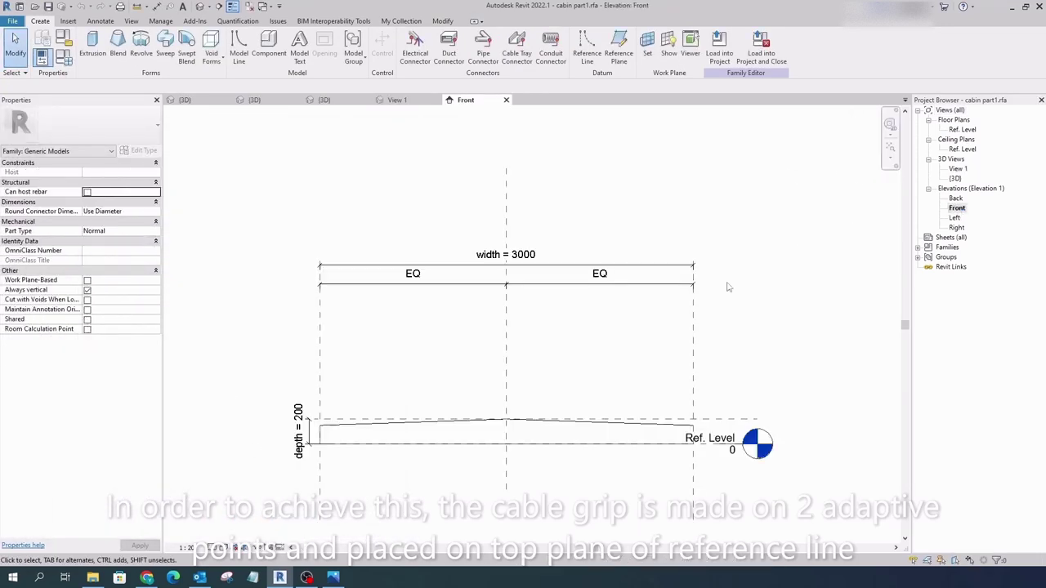
click(505, 100)
click(436, 100)
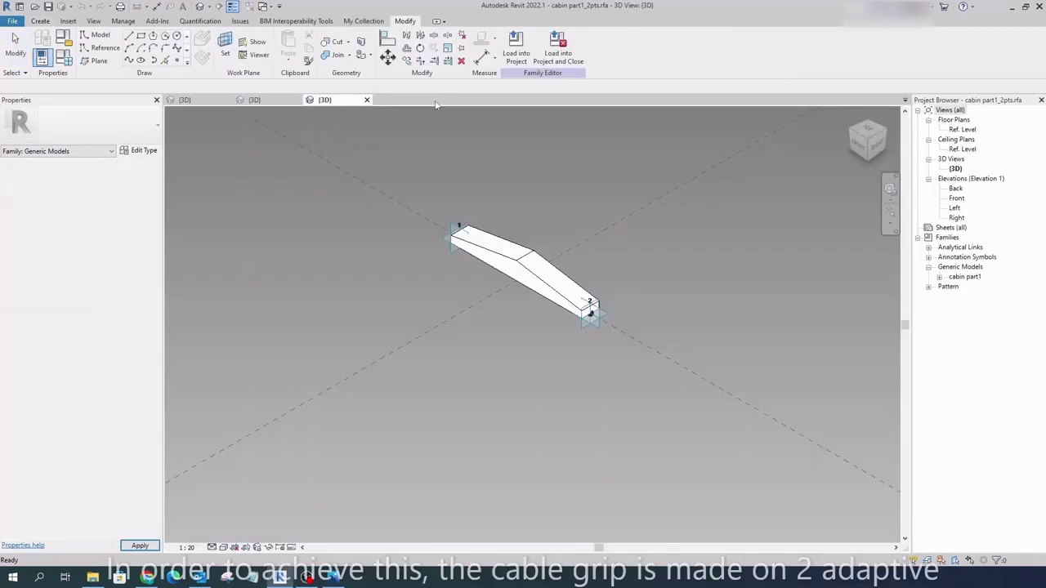
click(69, 64)
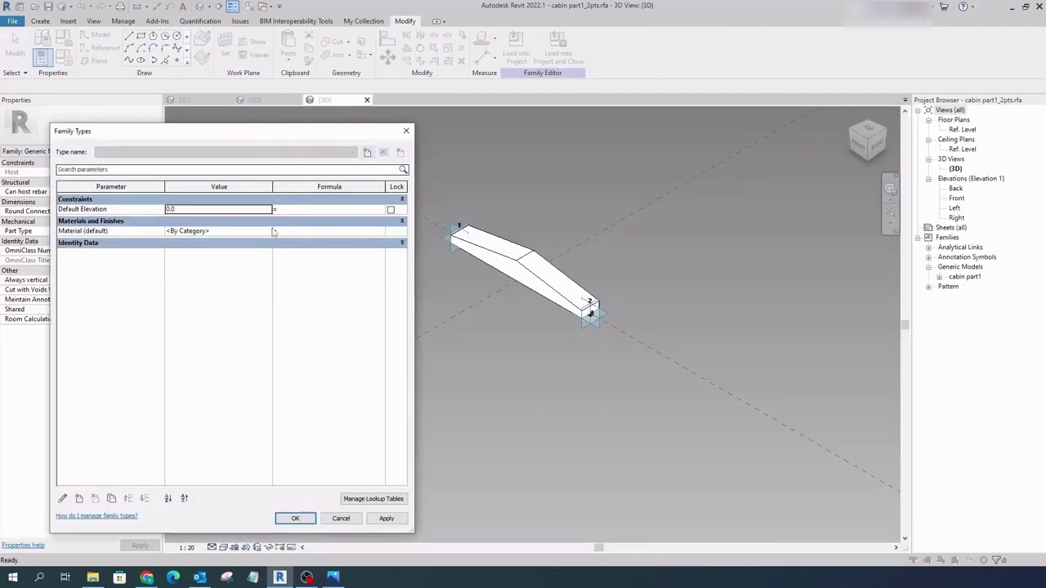
click(296, 519)
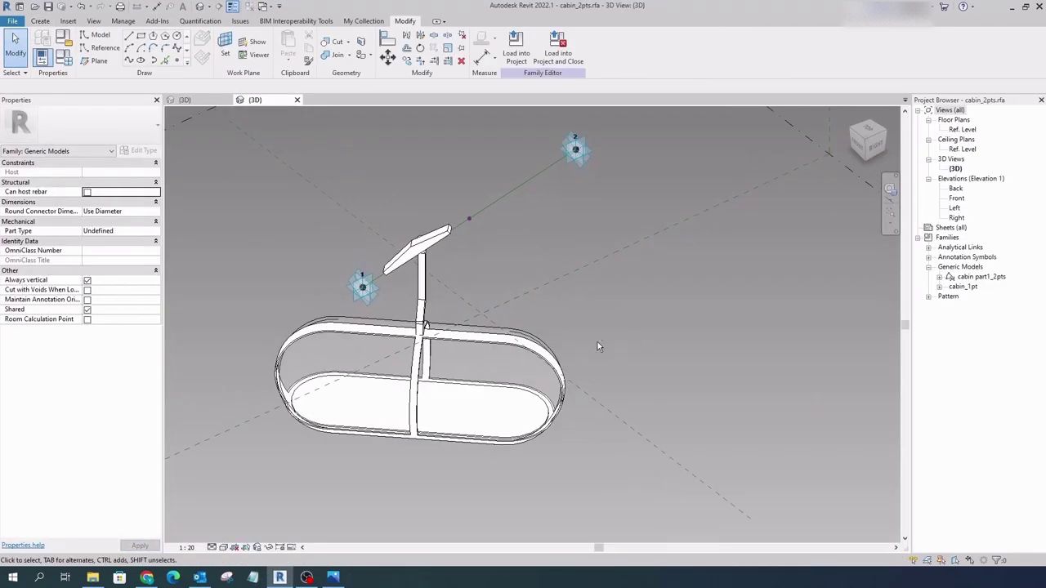
double_click(549, 360)
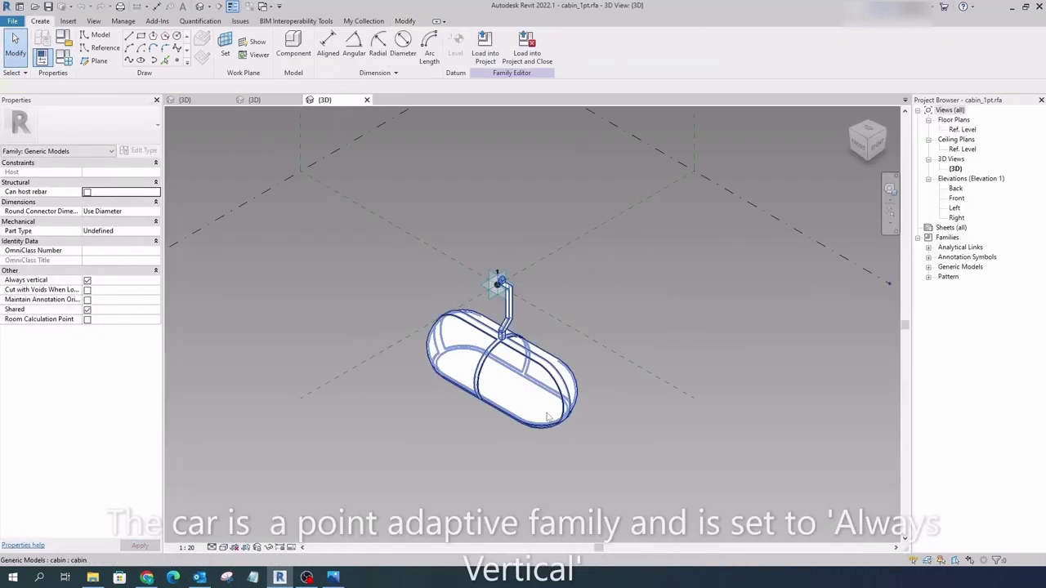
Open the nested cabin family and inspect its hanging arm, void boxes and revolved body
double_click(509, 381)
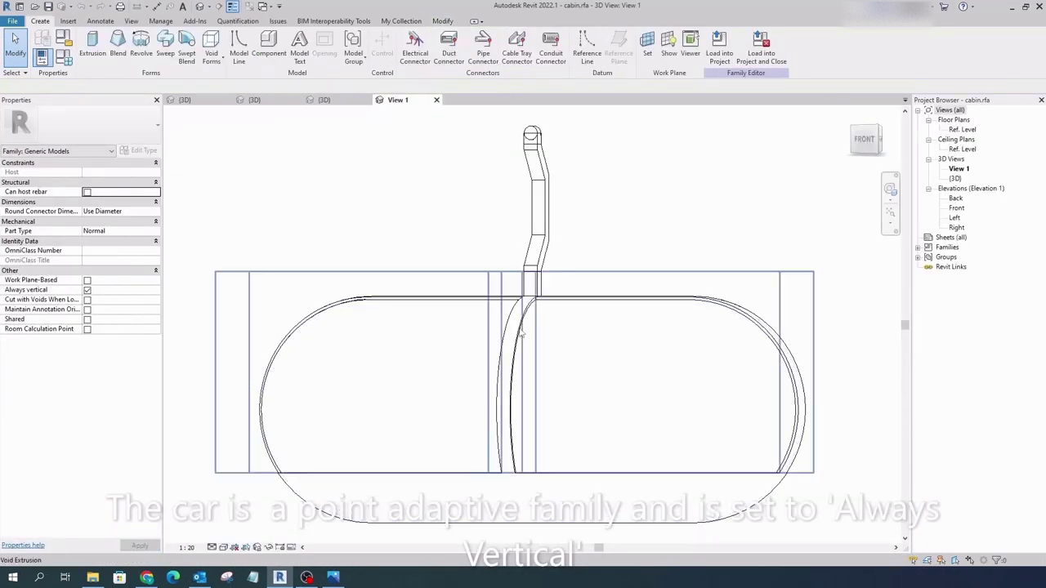
shift+middle_drag(523, 335, 539, 236)
click(535, 239)
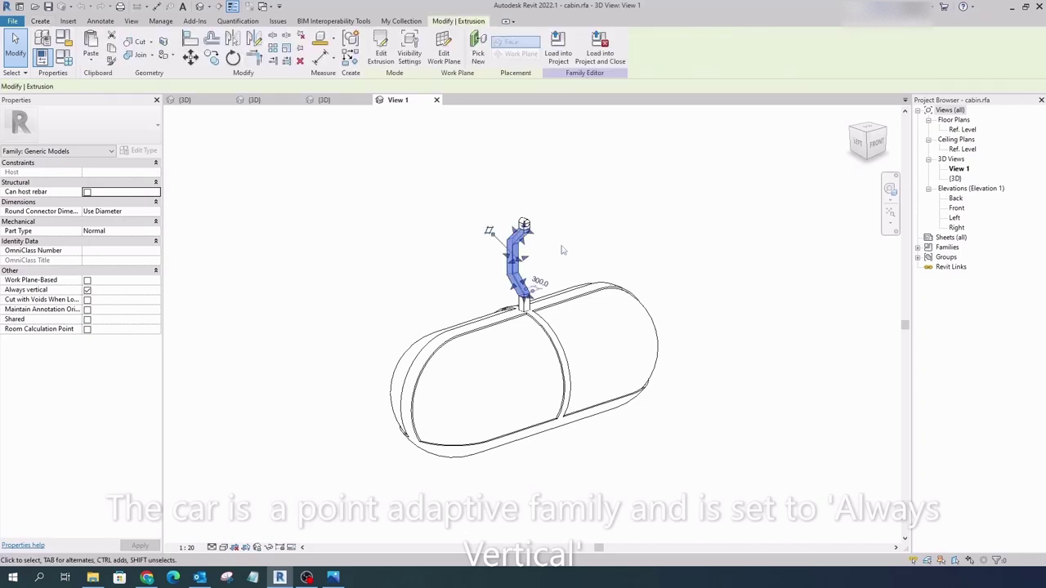
click(381, 51)
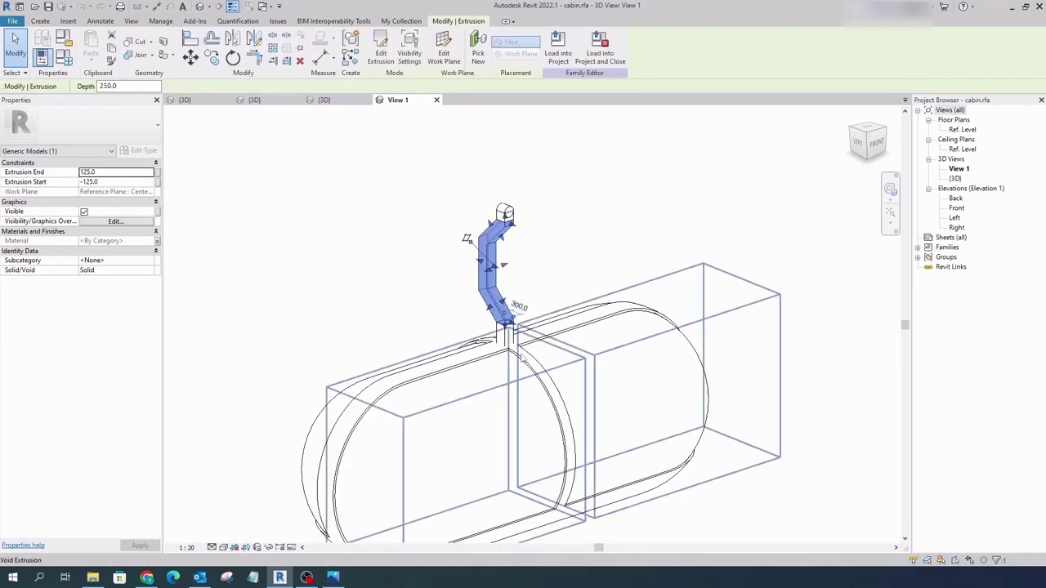
click(326, 163)
shift+middle_drag(327, 164, 434, 346)
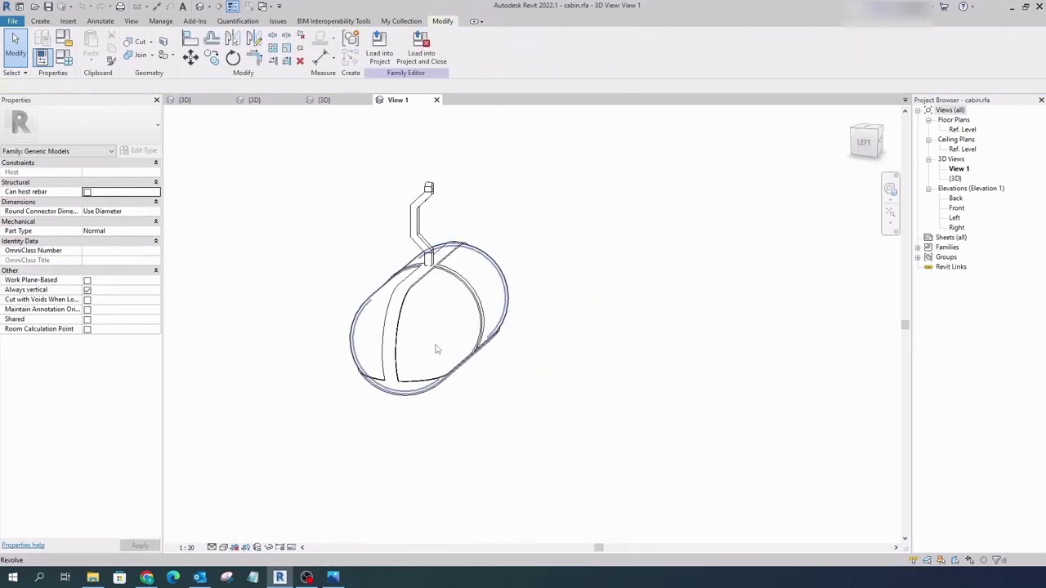
click(433, 346)
Link the body's and arm's materials to family parameters, the arm using Material 2
click(157, 241)
click(760, 476)
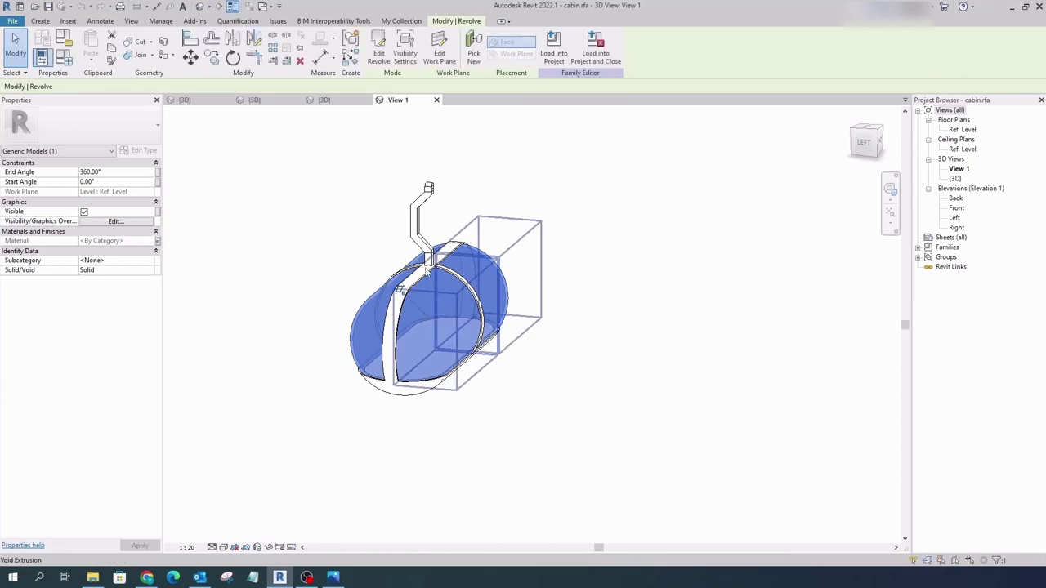
click(421, 216)
click(157, 241)
click(760, 472)
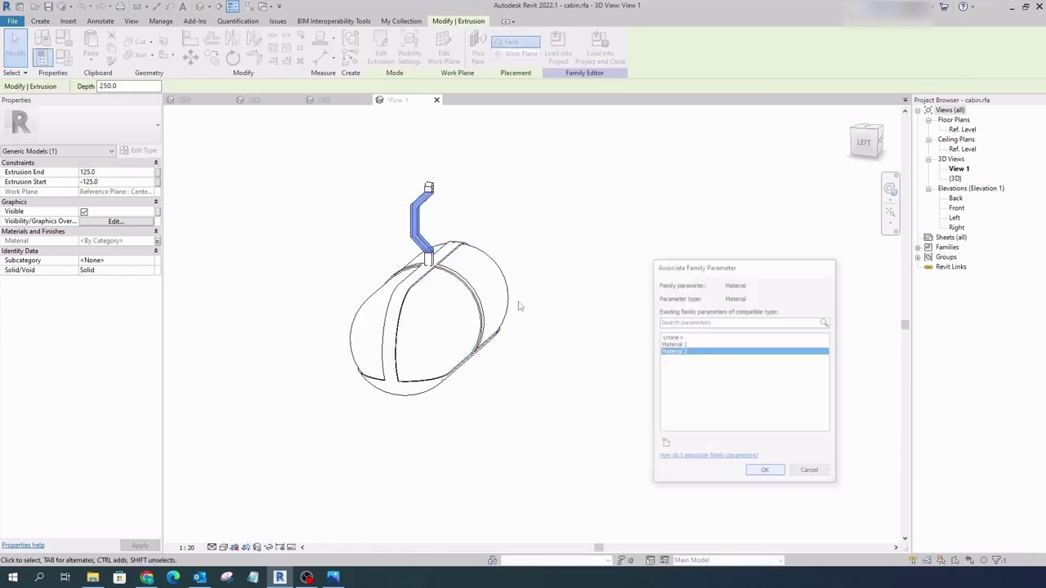
click(585, 327)
key(f)
key(t)
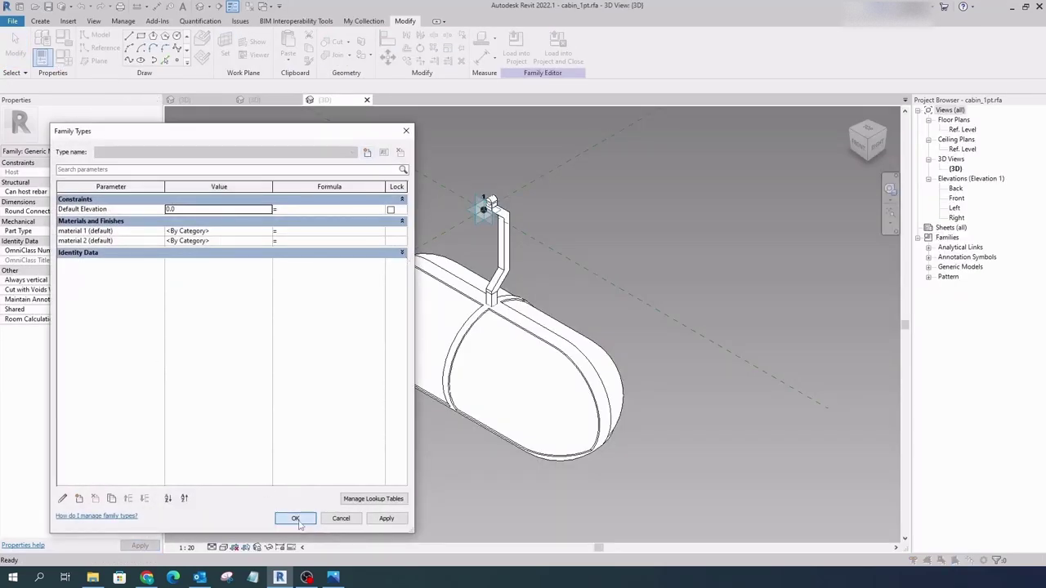
click(296, 519)
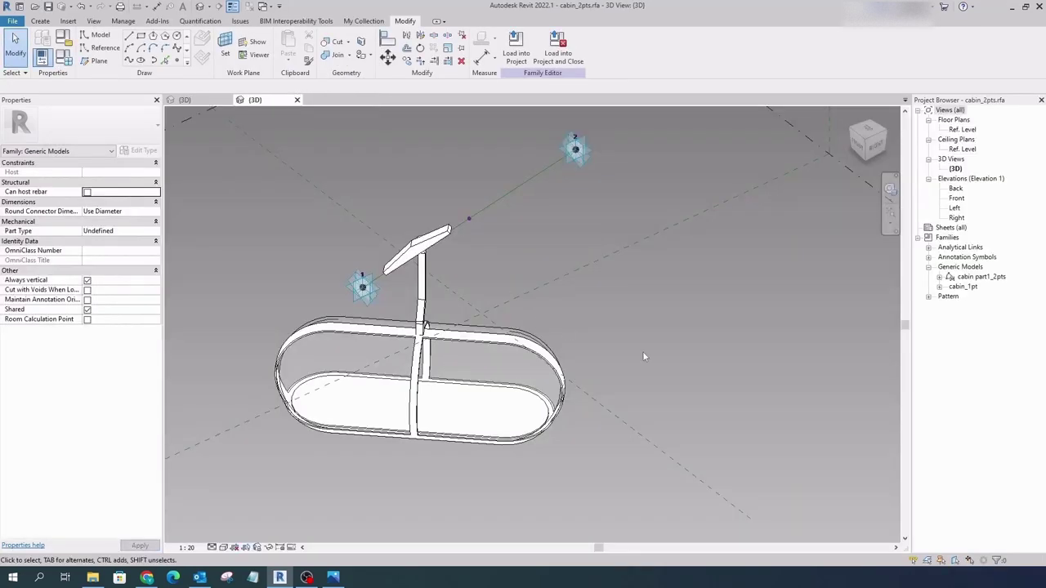
Lower adaptive point 2 of the two-point cabin level with point 1
mouse_move(644, 356)
shift+middle_down()
mouse_move(372, 330)
mouse_move(409, 344)
shift+middle_up()
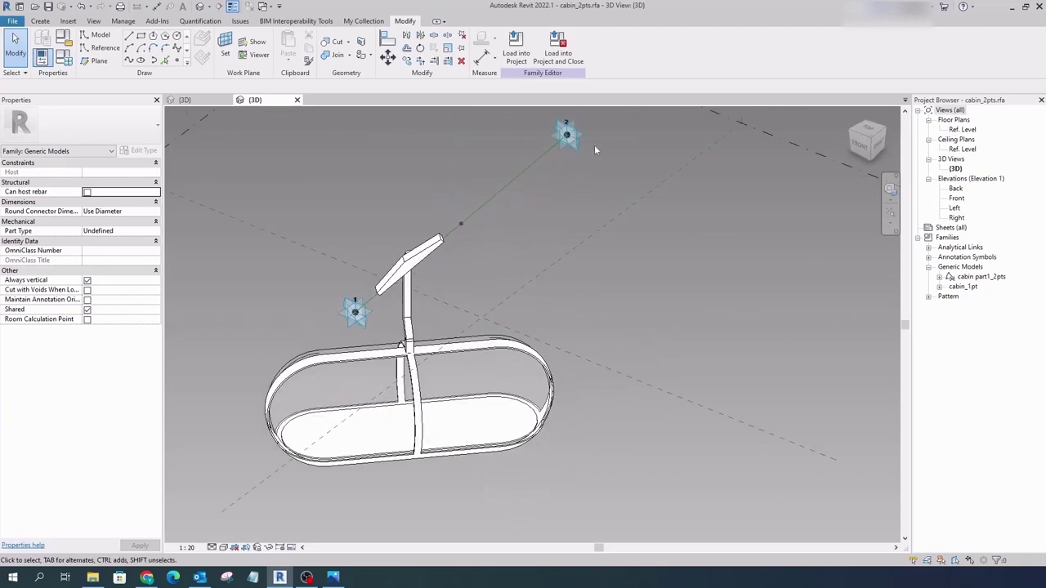
click(566, 134)
mouse_move(564, 154)
mouse_down()
mouse_move(552, 284)
mouse_move(561, 322)
mouse_up()
click(462, 239)
shift+middle_drag(461, 239, 425, 108)
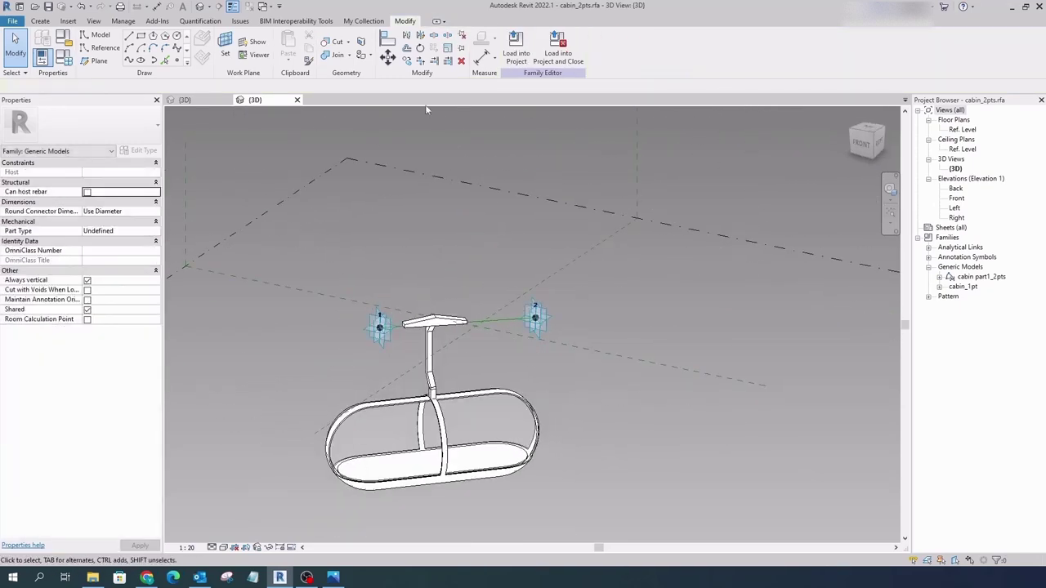
Close the nested and cabin families, declining to save changes
click(546, 289)
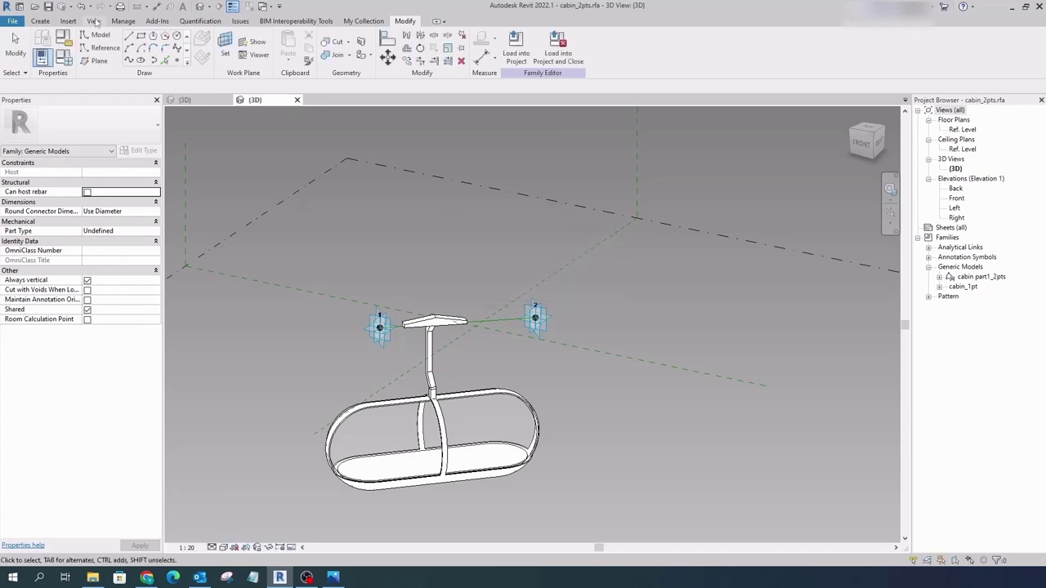
click(296, 518)
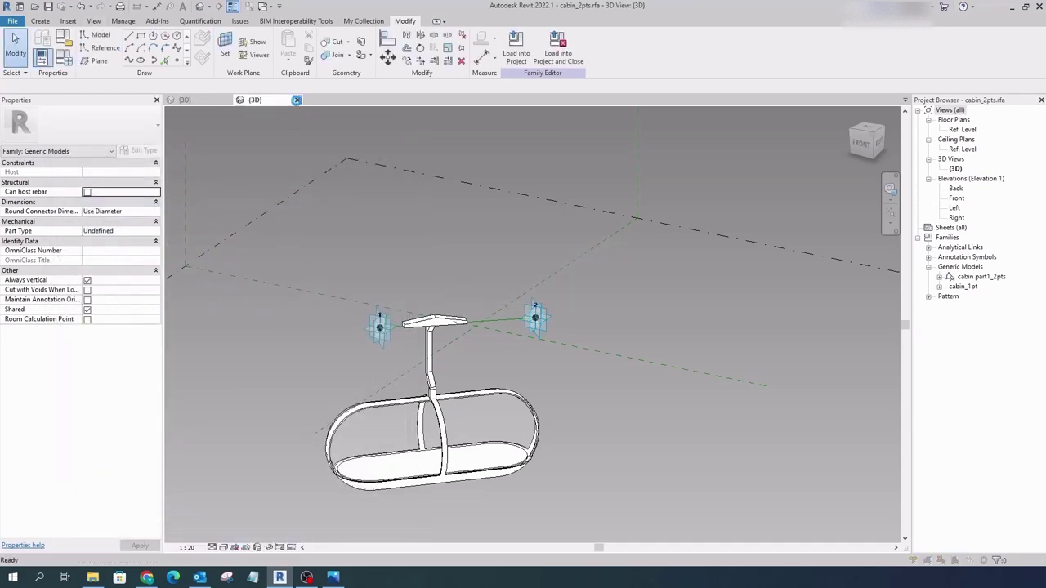
click(296, 100)
click(546, 288)
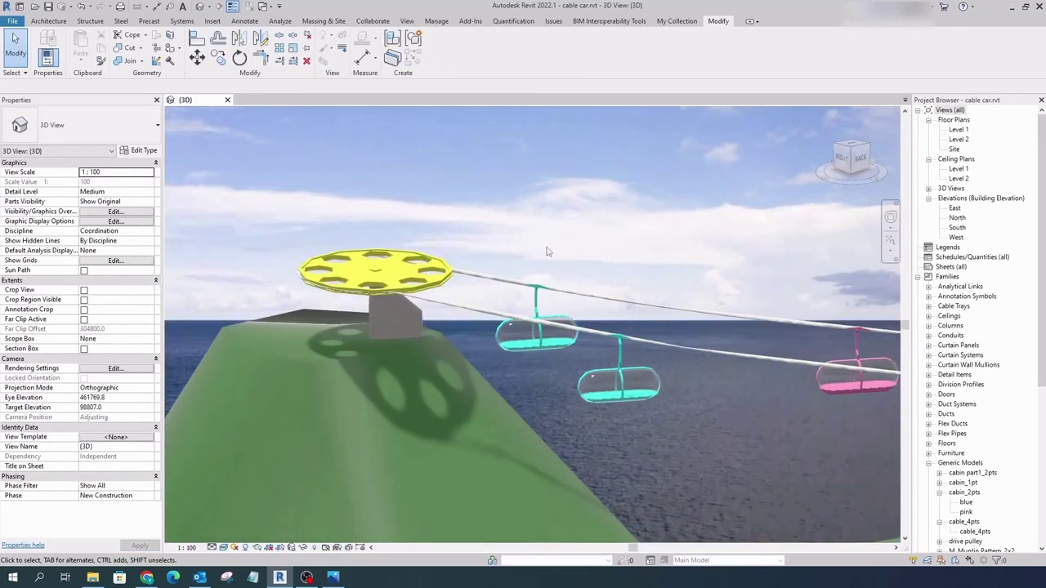
click(408, 269)
click(440, 49)
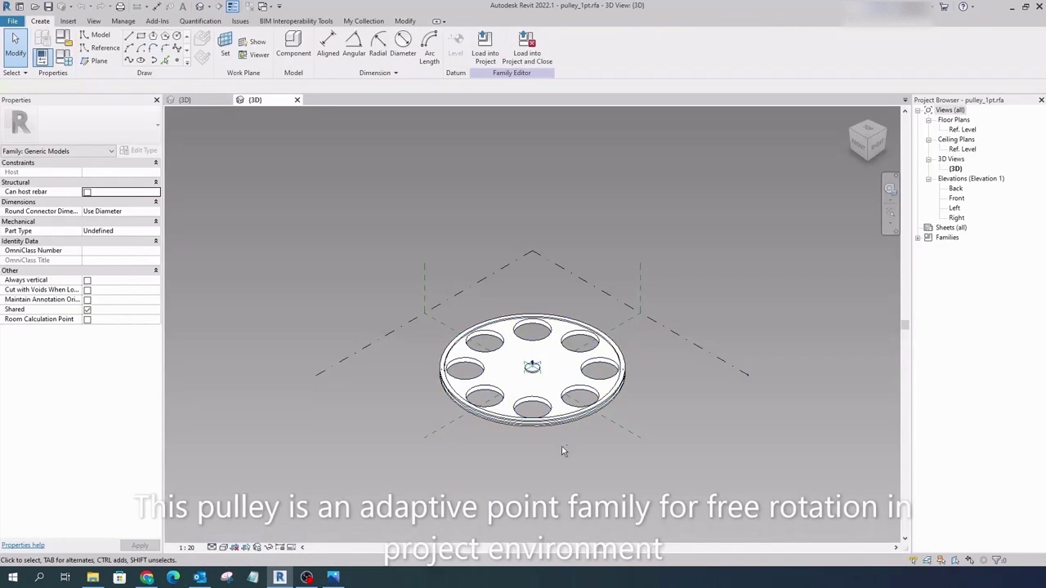
shift+middle_drag(562, 451, 579, 409)
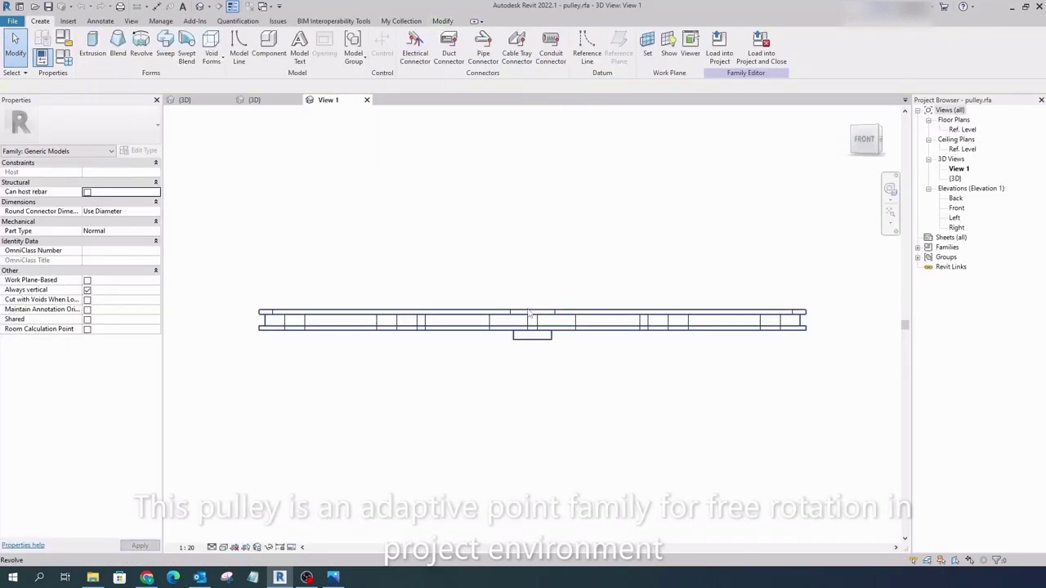
shift+middle_drag(527, 314, 254, 377)
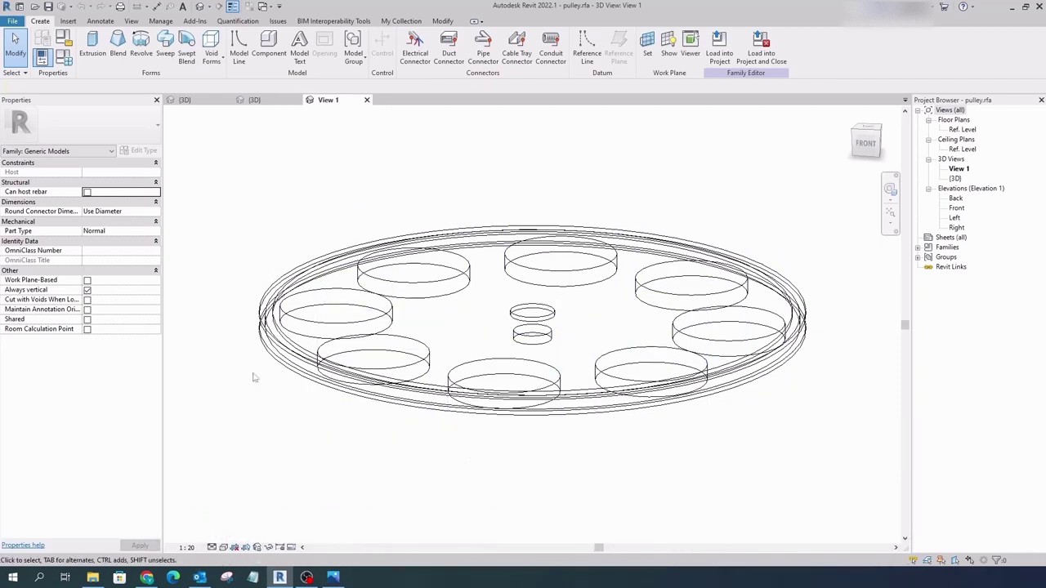
click(231, 524)
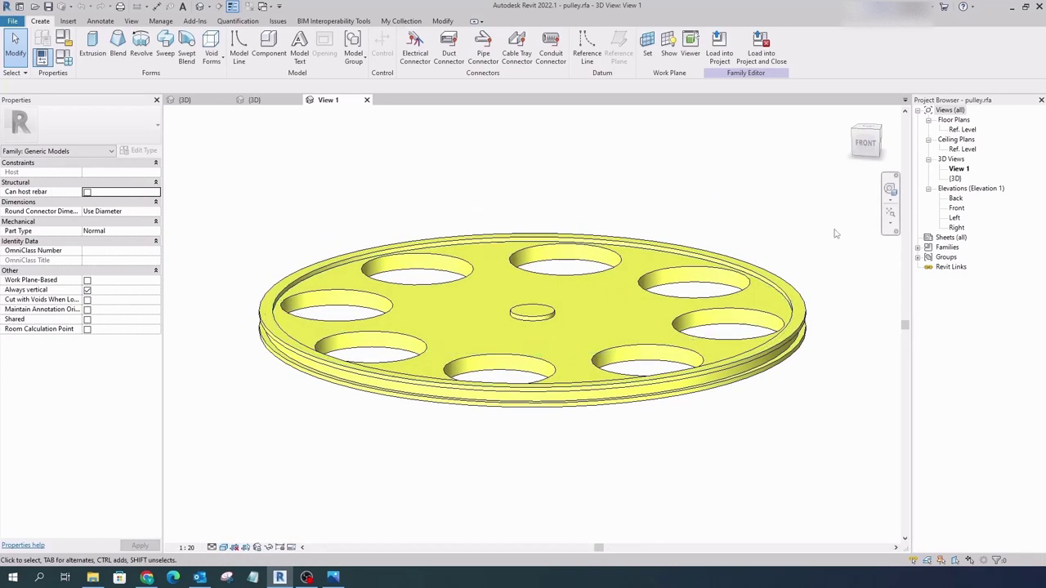
click(961, 129)
double_click(962, 131)
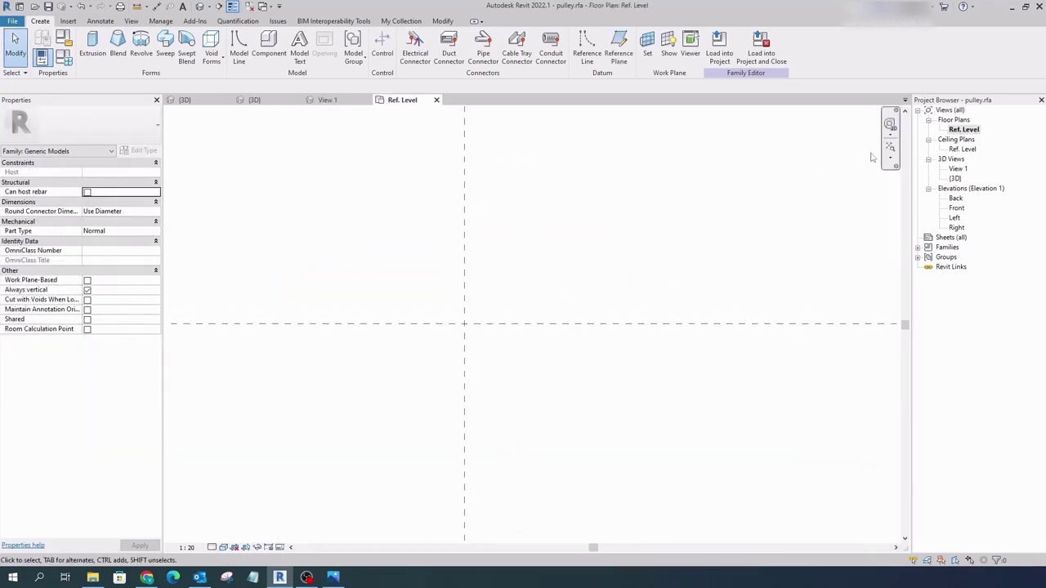
click(435, 99)
double_click(956, 208)
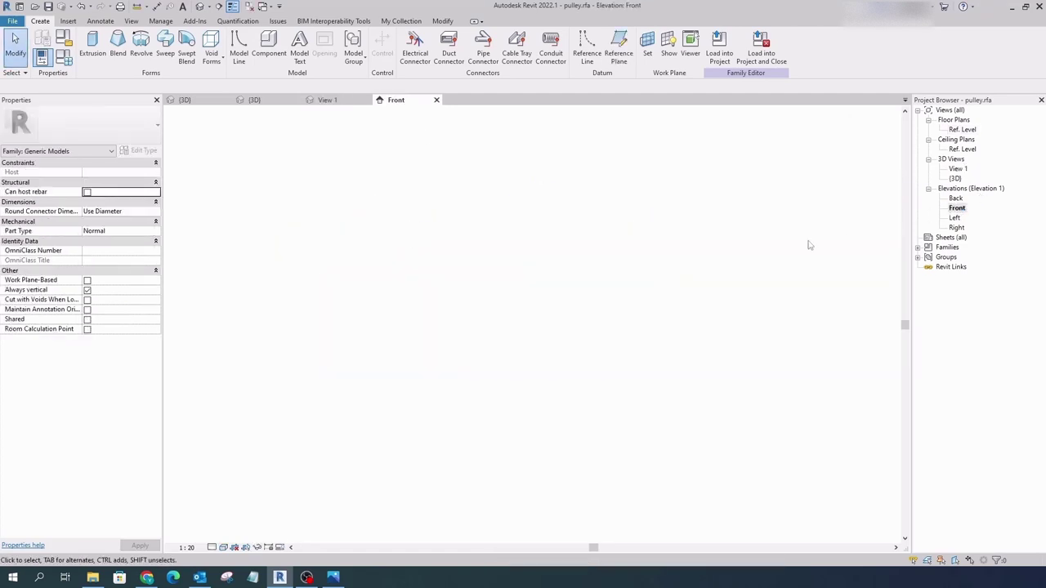
double_click(557, 251)
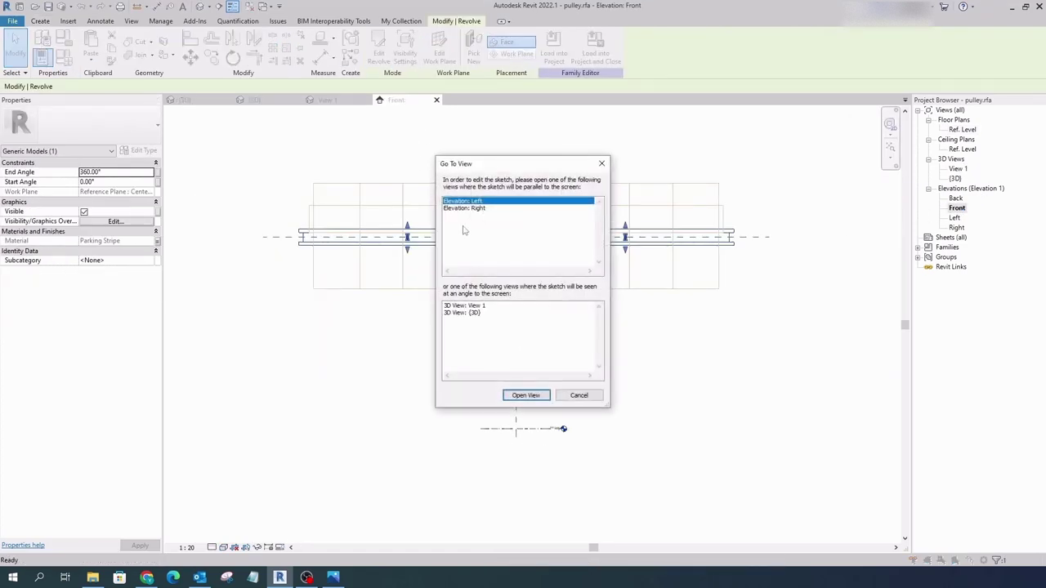
click(525, 395)
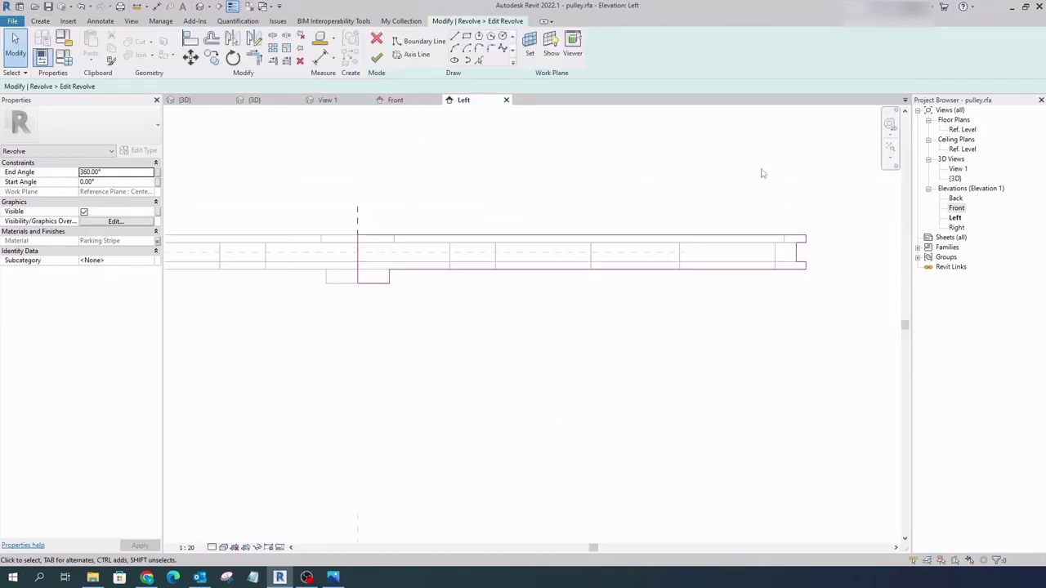
click(507, 99)
click(377, 57)
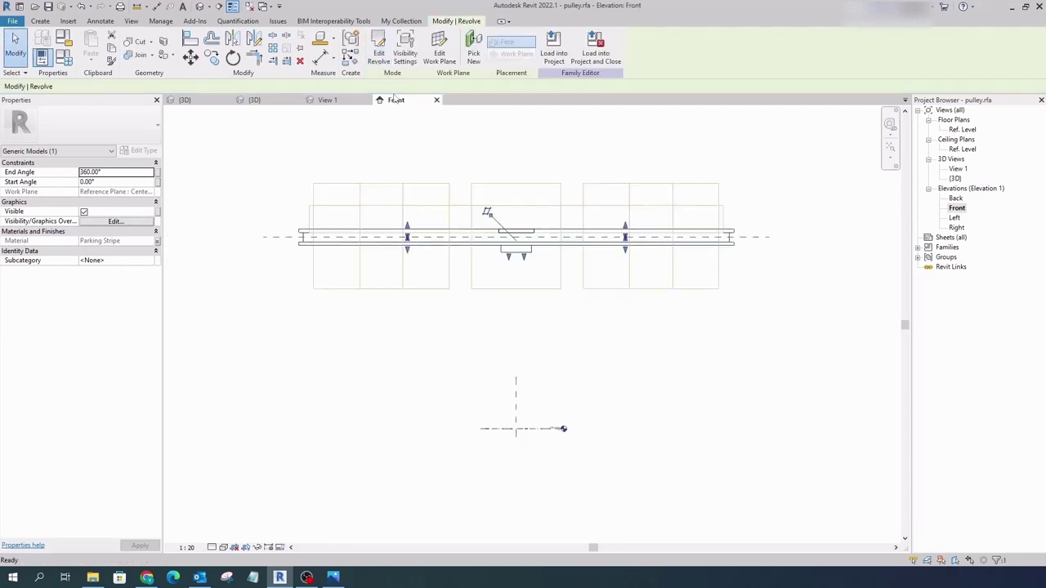
click(445, 172)
click(202, 9)
click(64, 55)
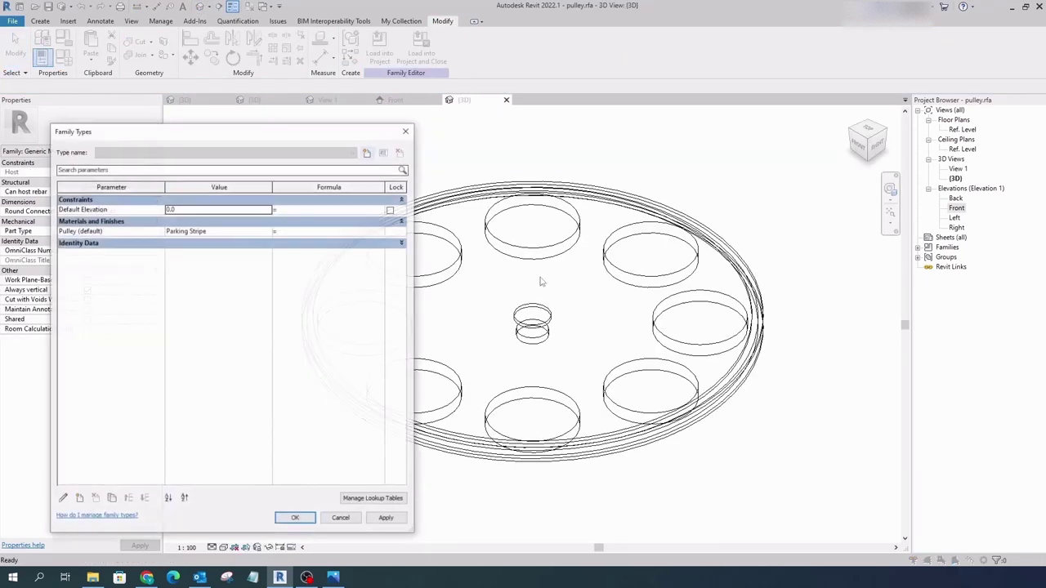
click(292, 516)
click(506, 99)
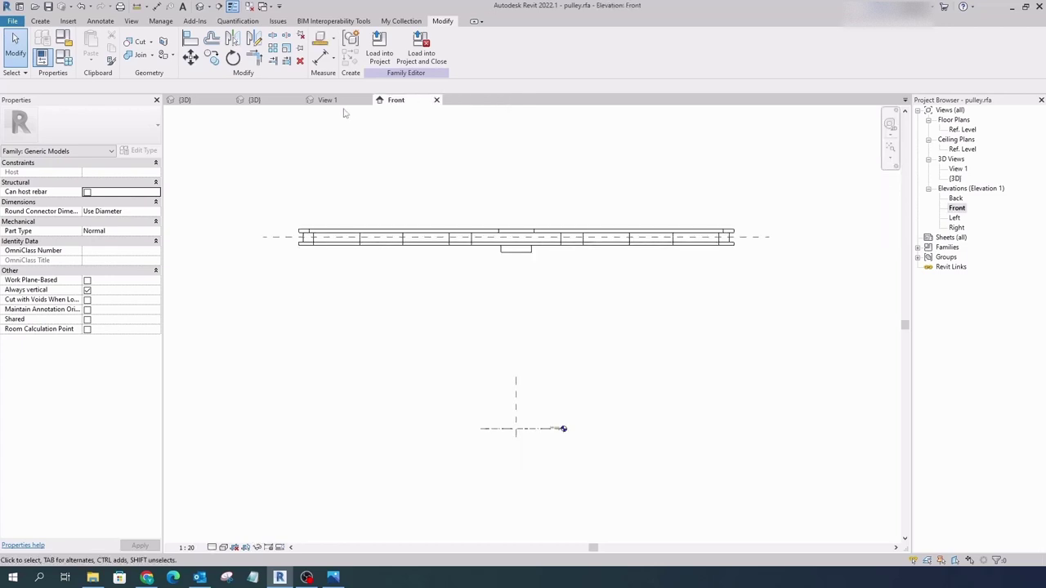
click(436, 101)
click(366, 99)
click(542, 287)
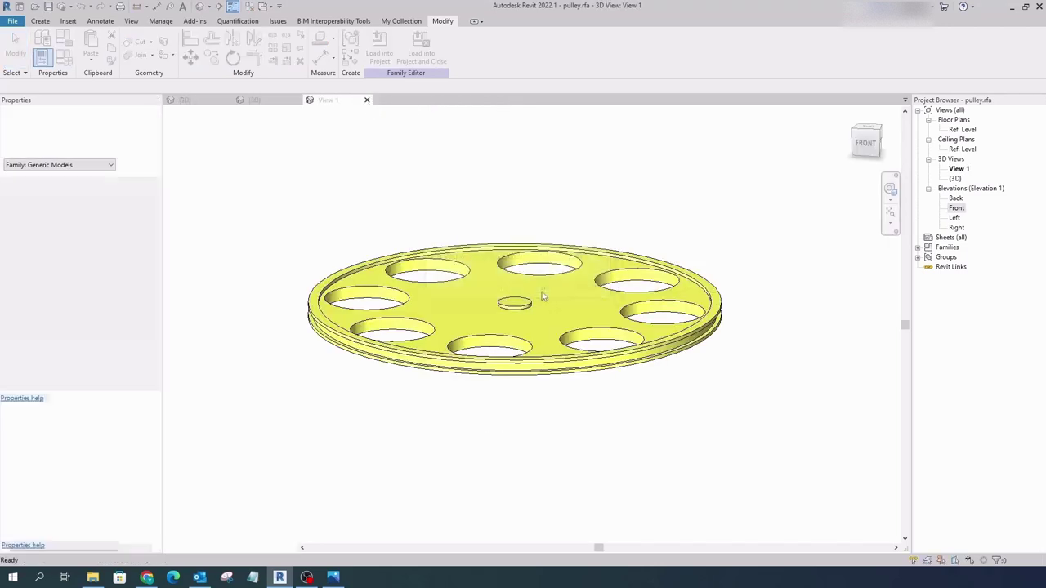
click(64, 55)
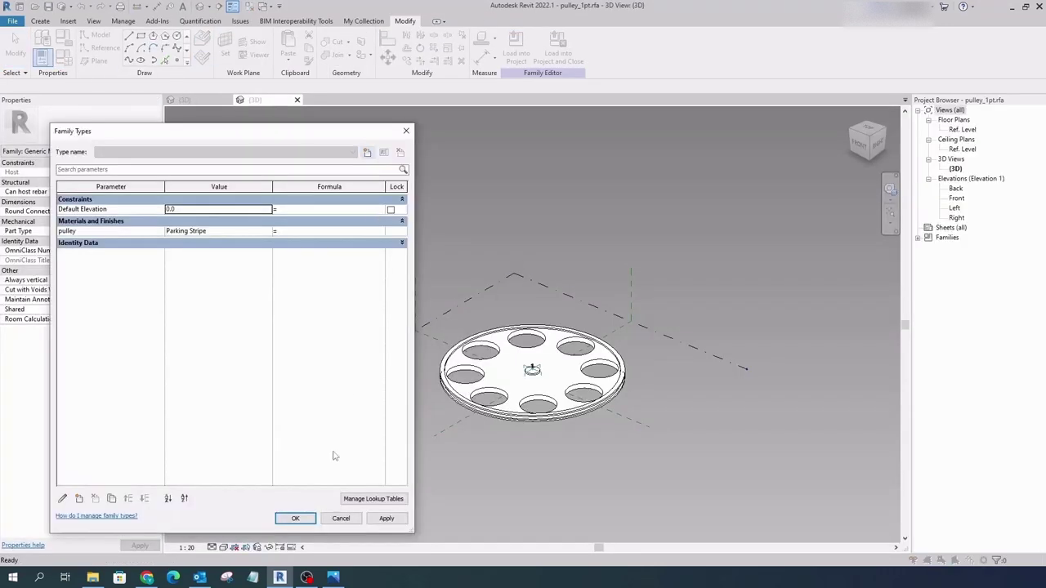
click(298, 515)
click(507, 384)
click(297, 100)
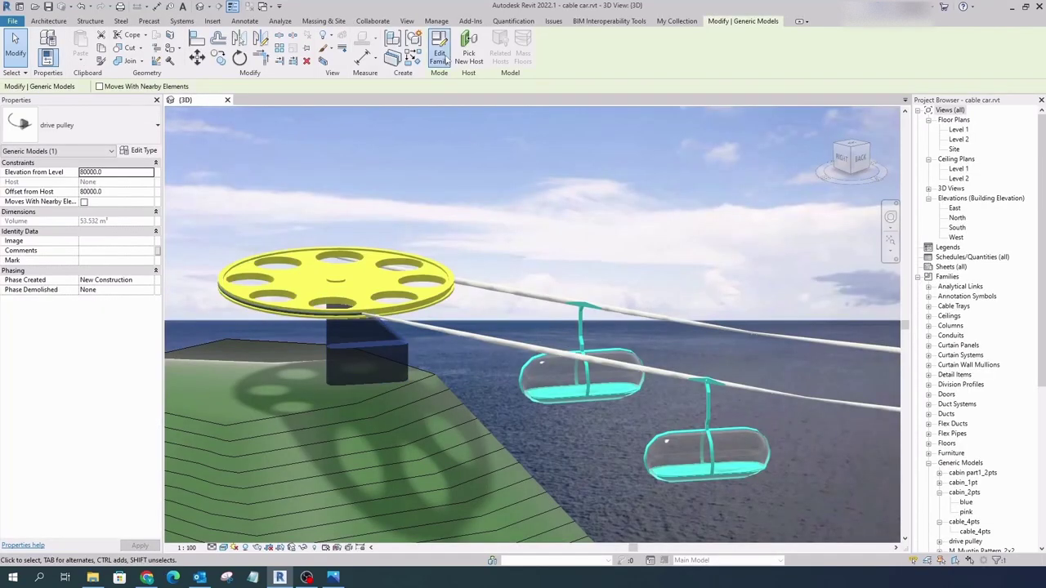
click(446, 61)
shift+middle_drag(453, 243, 633, 344)
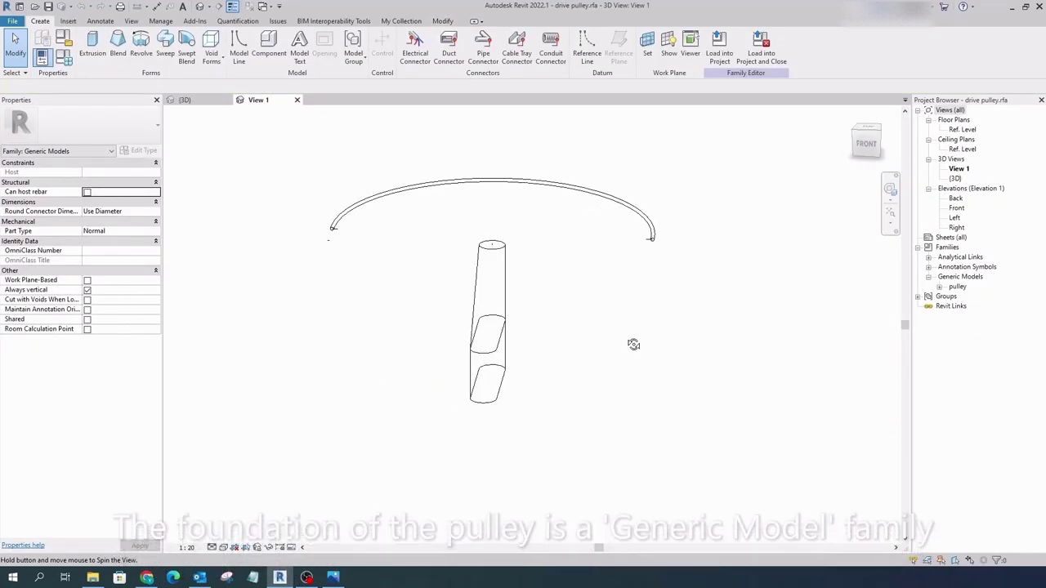
click(345, 212)
click(318, 214)
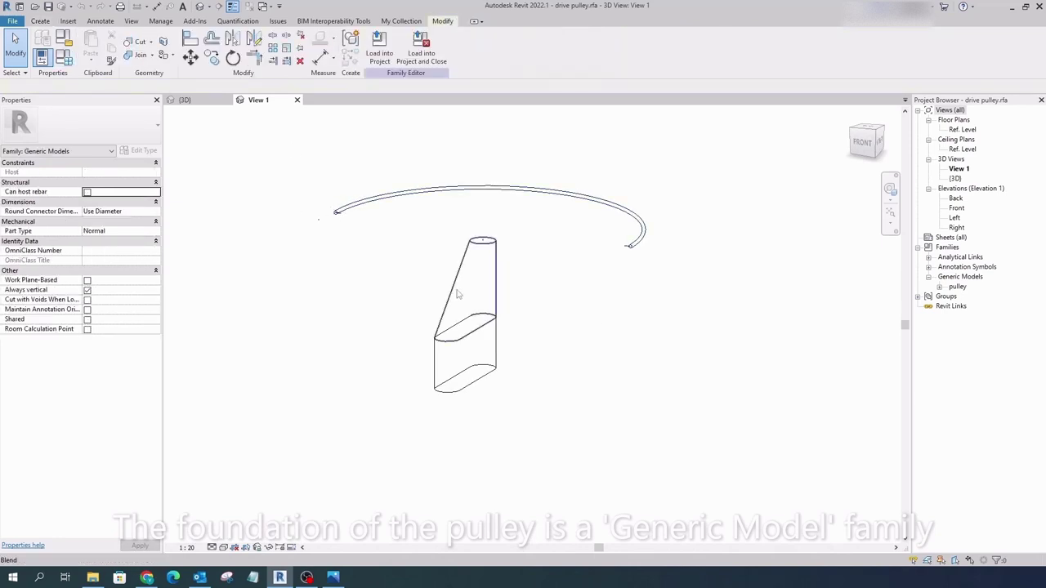
click(436, 264)
key(Escape)
click(64, 57)
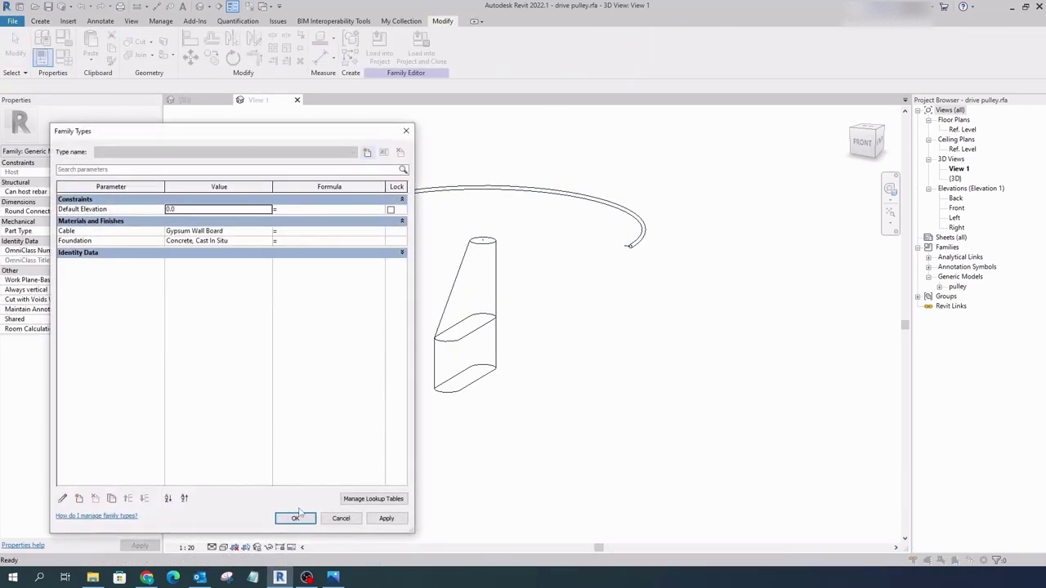
click(295, 518)
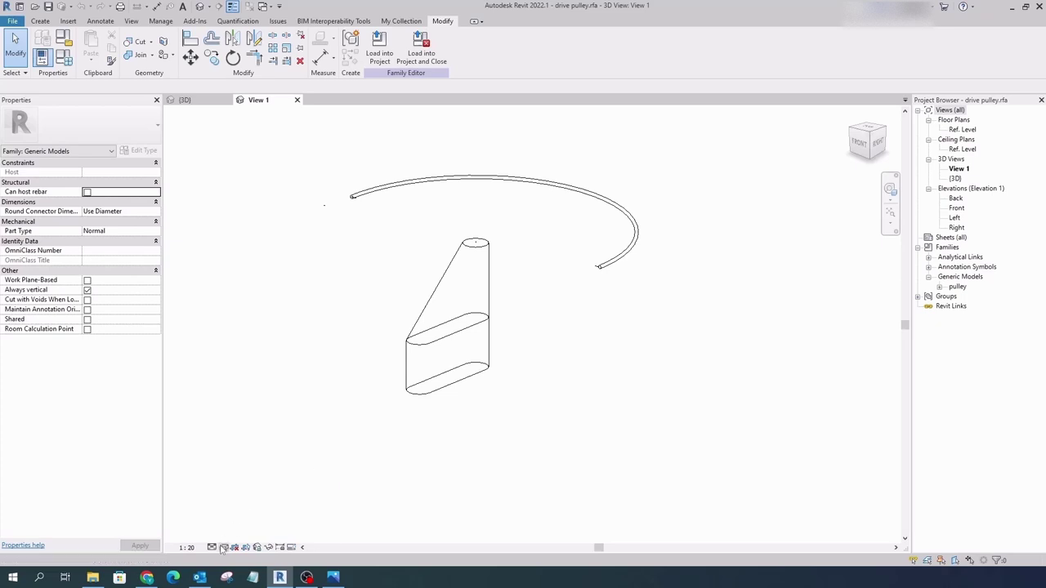
mouse_move(380, 319)
shift+middle_down()
mouse_move(350, 348)
mouse_move(331, 245)
shift+middle_up()
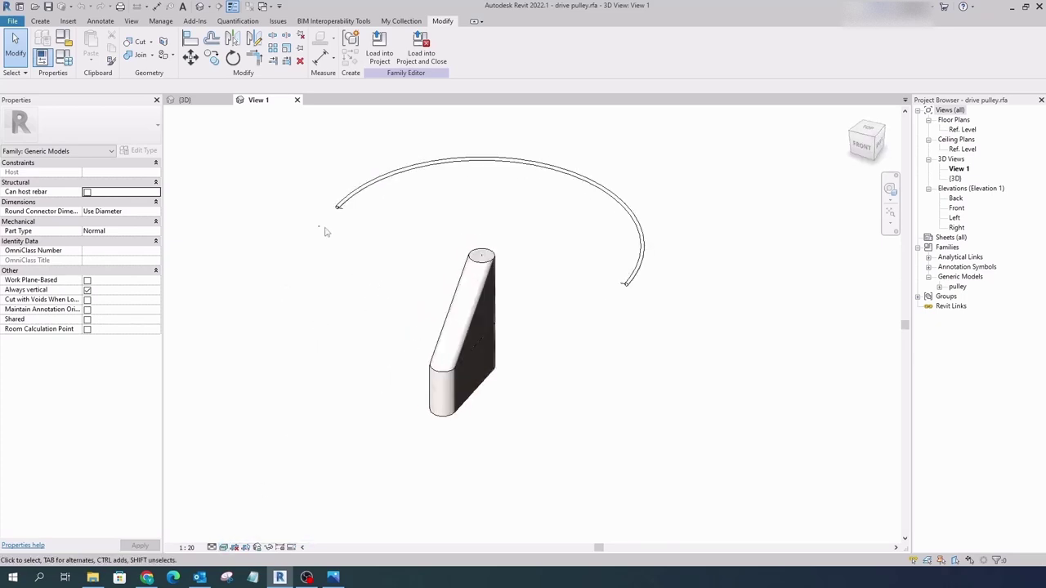
click(546, 295)
click(64, 57)
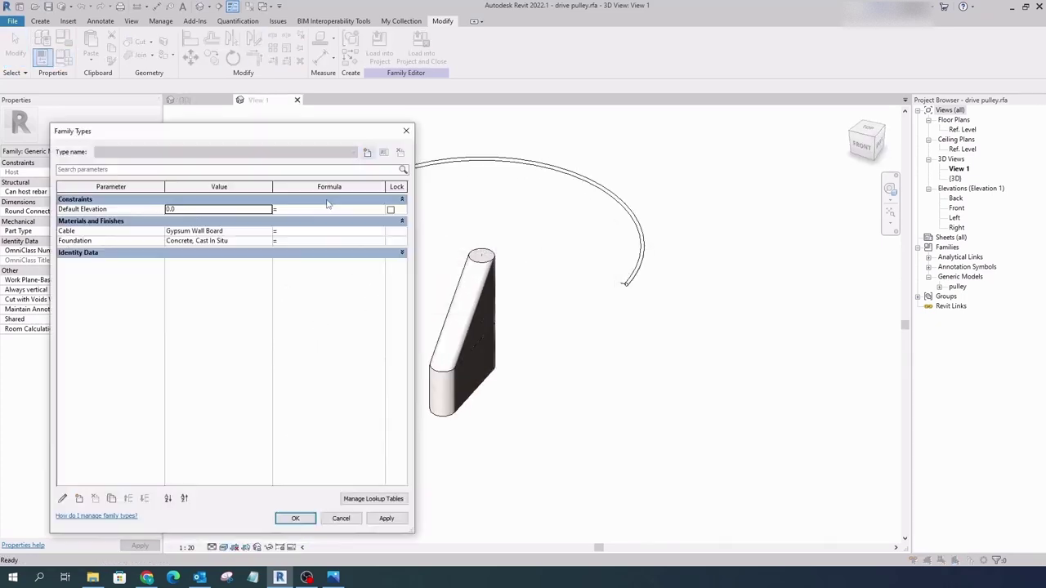
click(295, 518)
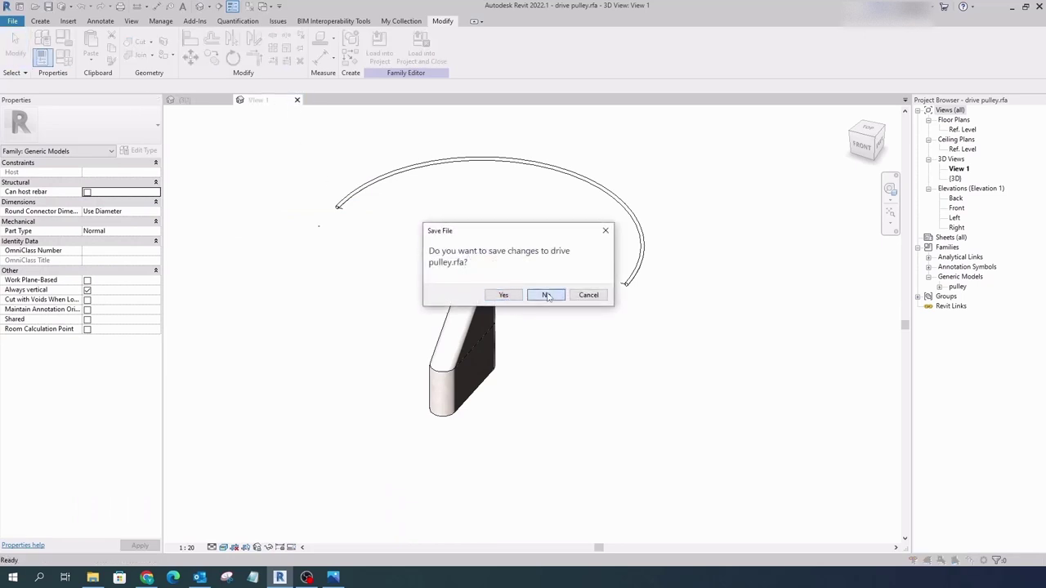
click(546, 295)
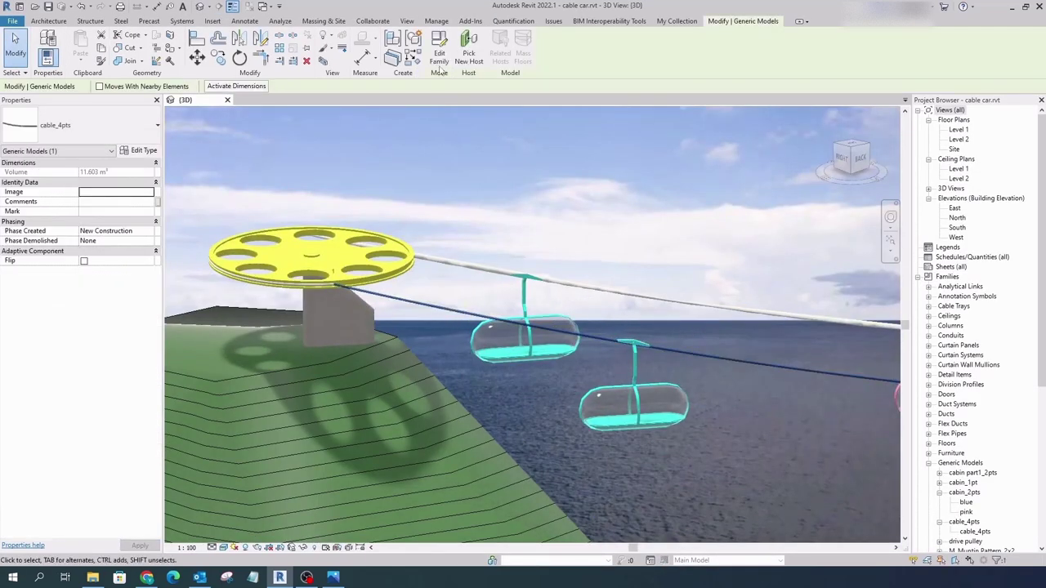
click(439, 53)
scroll(434, 352, up, 3)
scroll(498, 374, up, 3)
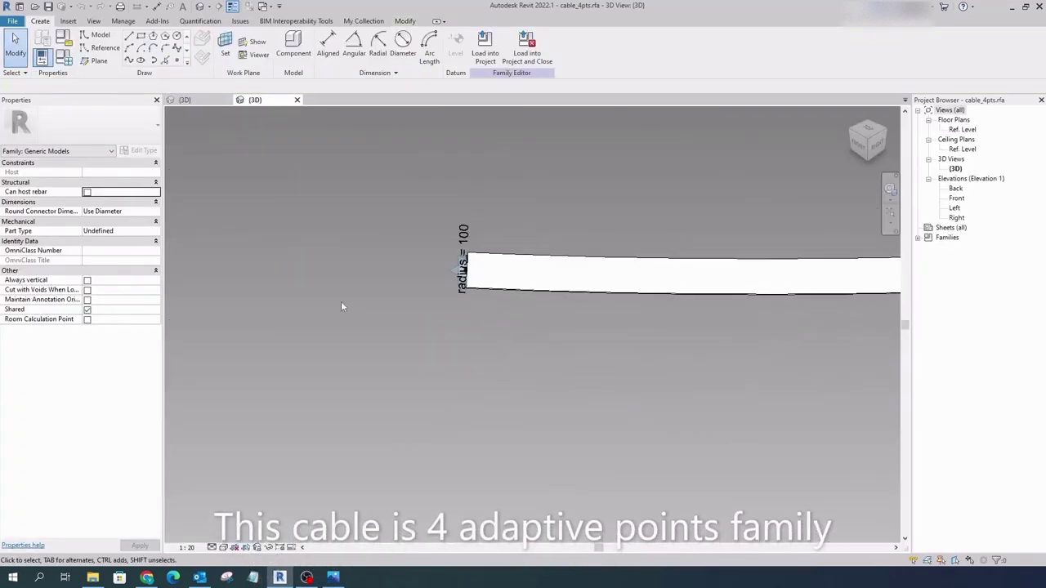
scroll(342, 307, down, 4)
click(360, 295)
mouse_move(375, 335)
shift+middle_down()
mouse_move(366, 244)
mouse_move(426, 361)
shift+middle_up()
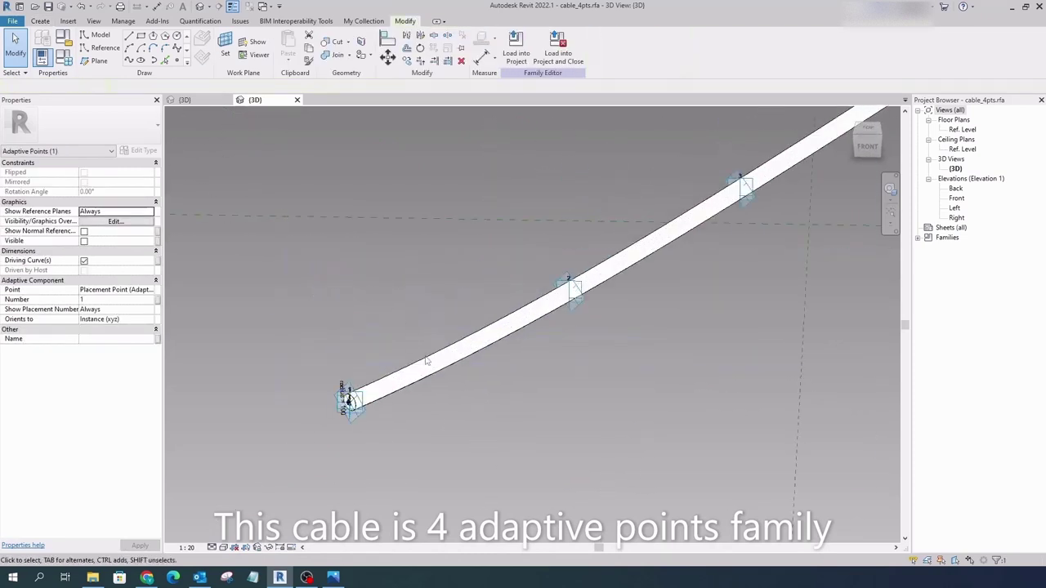
double_click(425, 361)
click(589, 323)
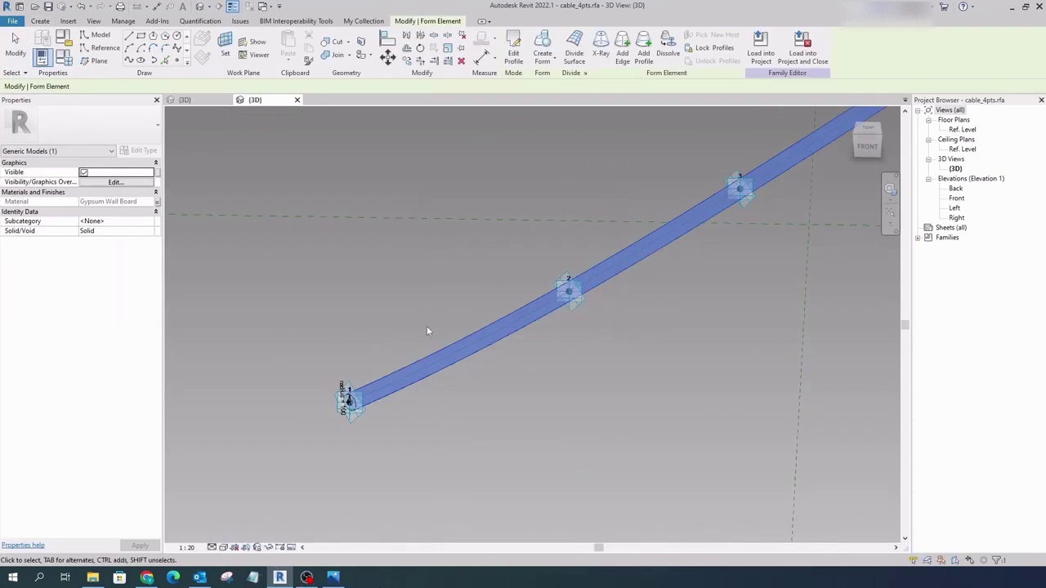
click(390, 334)
click(424, 364)
shift+middle_drag(423, 364, 425, 206)
click(450, 234)
key(f)
key(t)
click(308, 515)
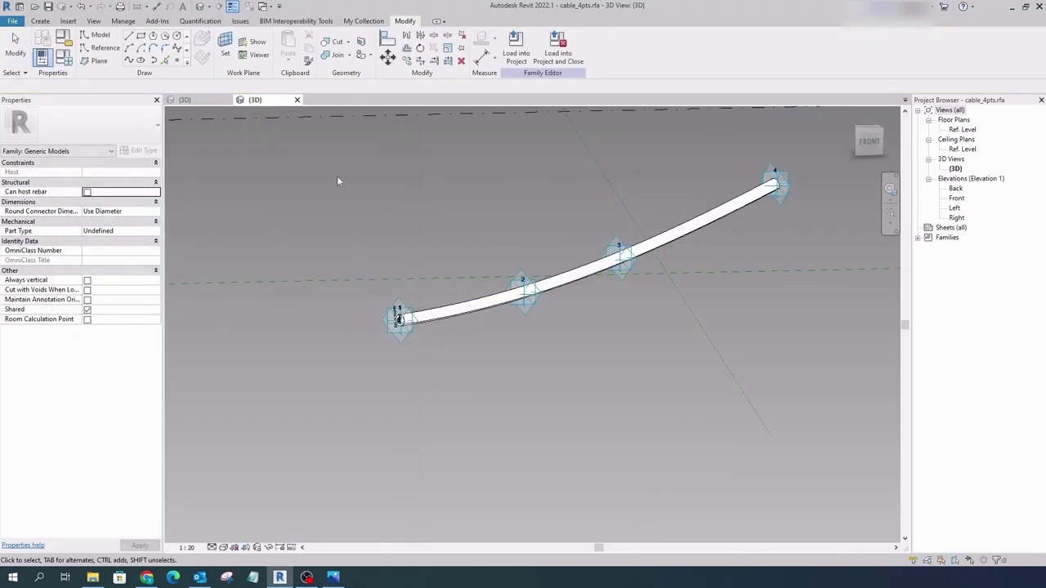
click(297, 100)
click(546, 290)
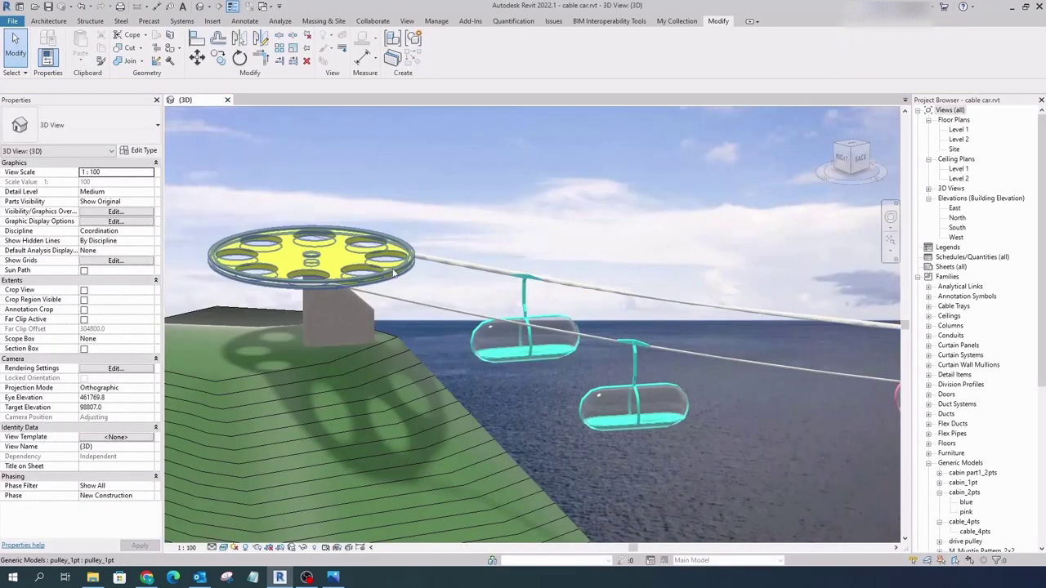
Select the cable car tower and open tower.rfa for editing
mouse_move(327, 276)
shift+middle_down()
mouse_move(457, 382)
mouse_move(495, 292)
shift+middle_up()
click(457, 381)
key(Escape)
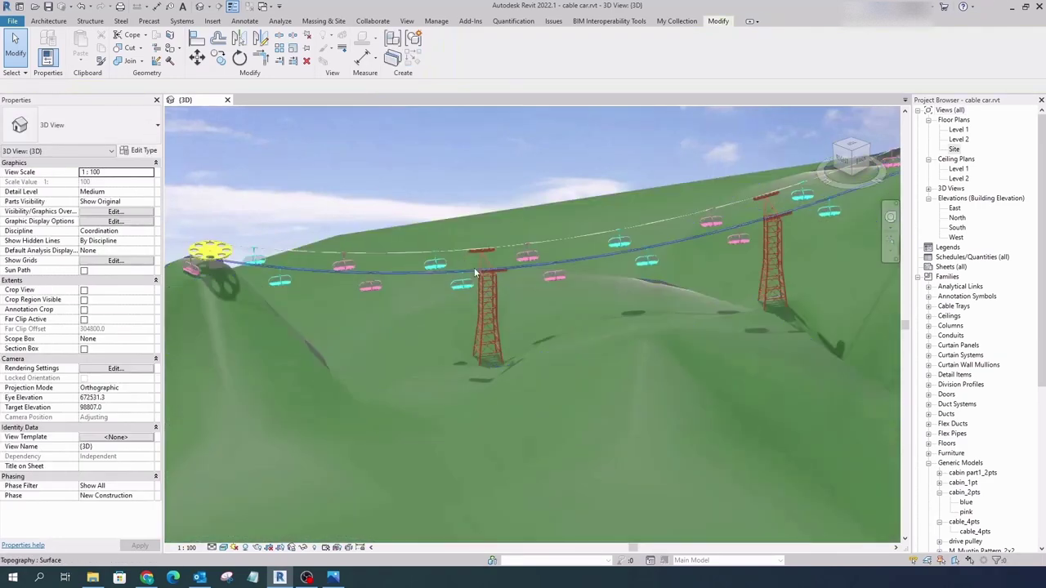
scroll(495, 292, up, 3)
click(495, 292)
click(442, 52)
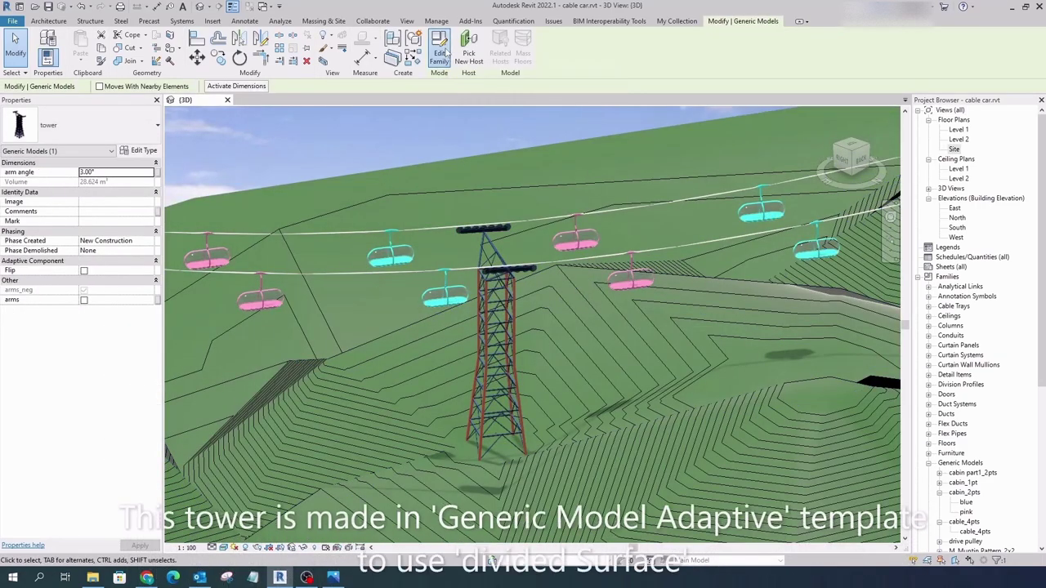
Zoom in on the tower's crossarms and select the vertical reference line
scroll(497, 155, up, 5)
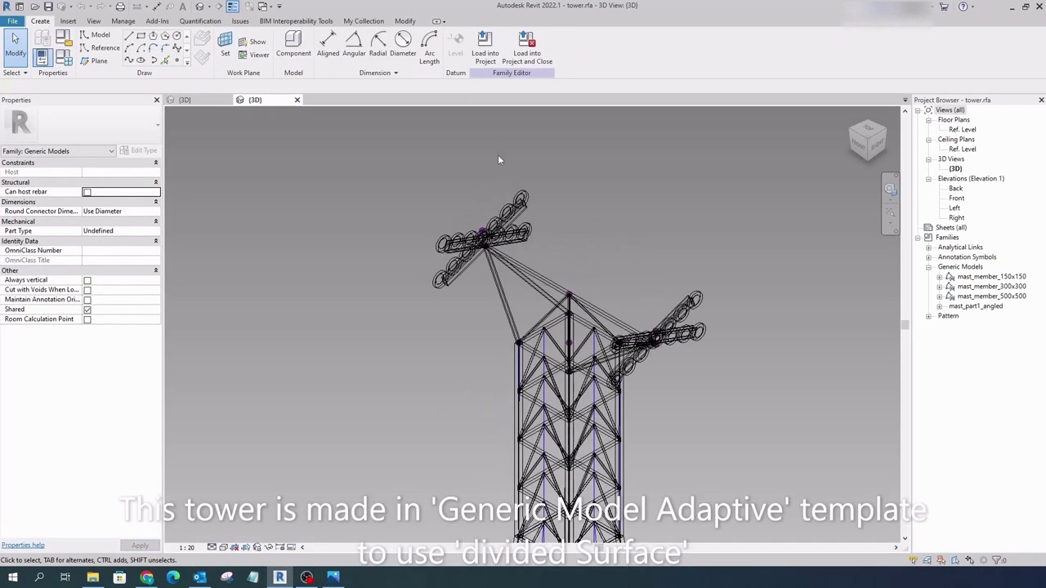
scroll(507, 223, up, 5)
scroll(500, 326, up, 4)
scroll(380, 143, up, 2)
scroll(380, 143, up, 2)
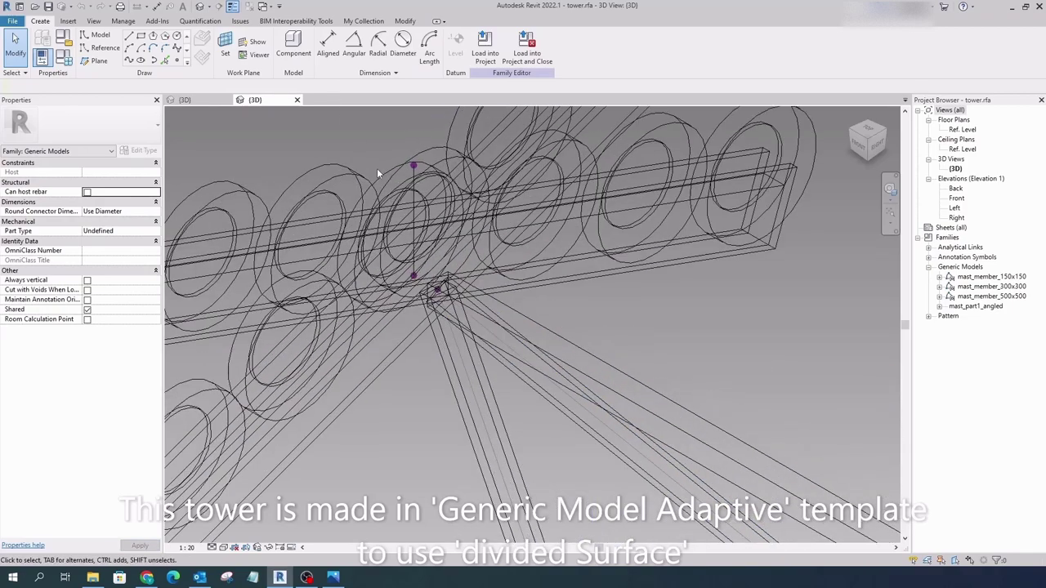
scroll(377, 168, up, 2)
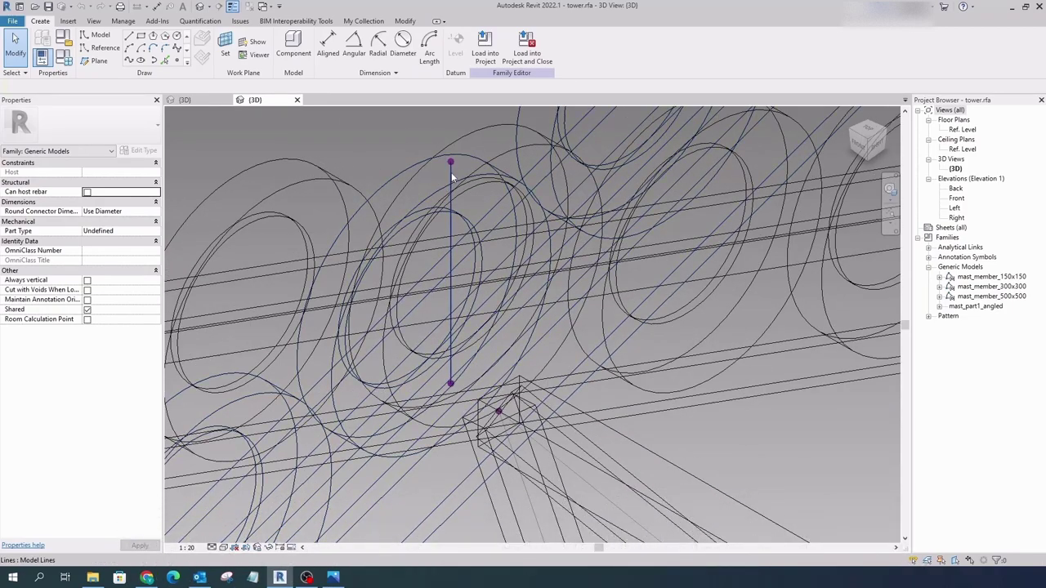
click(451, 185)
scroll(363, 179, down, 4)
Select the angled crossarm part mast_part1_angled and open its family
shift+middle_drag(361, 179, 429, 259)
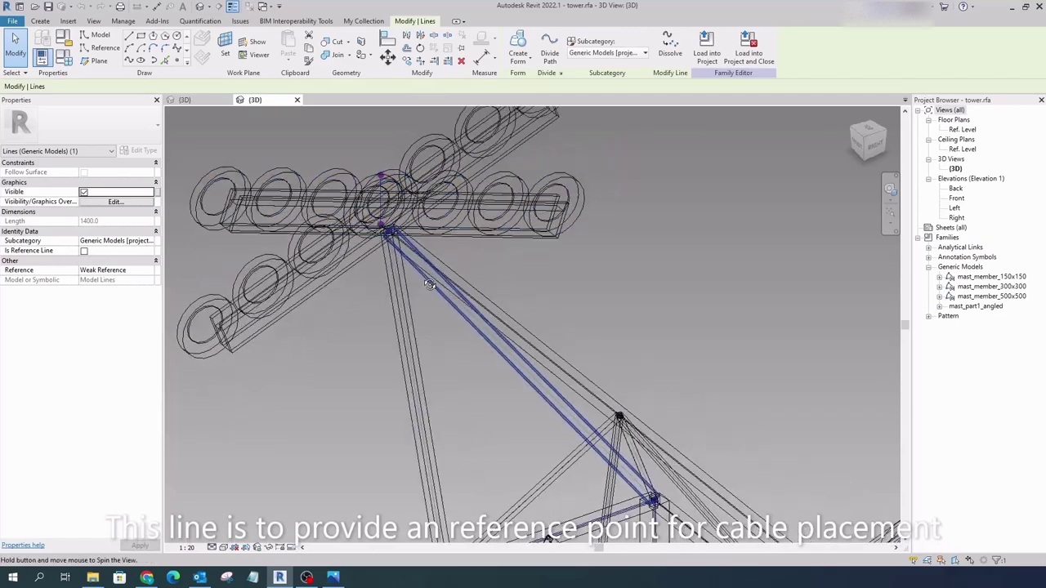
click(516, 290)
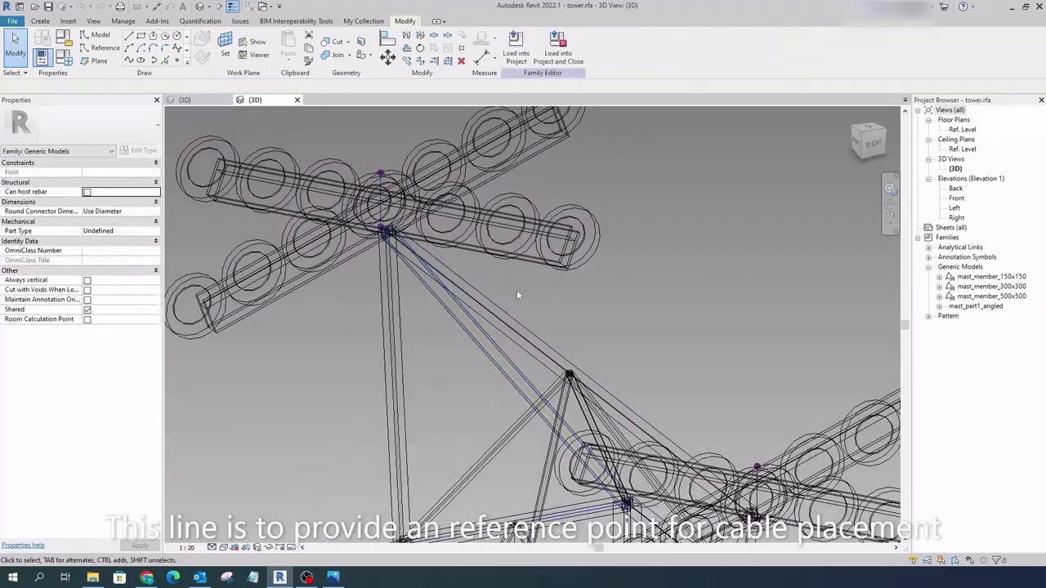
scroll(516, 290, down, 4)
scroll(509, 287, up, 4)
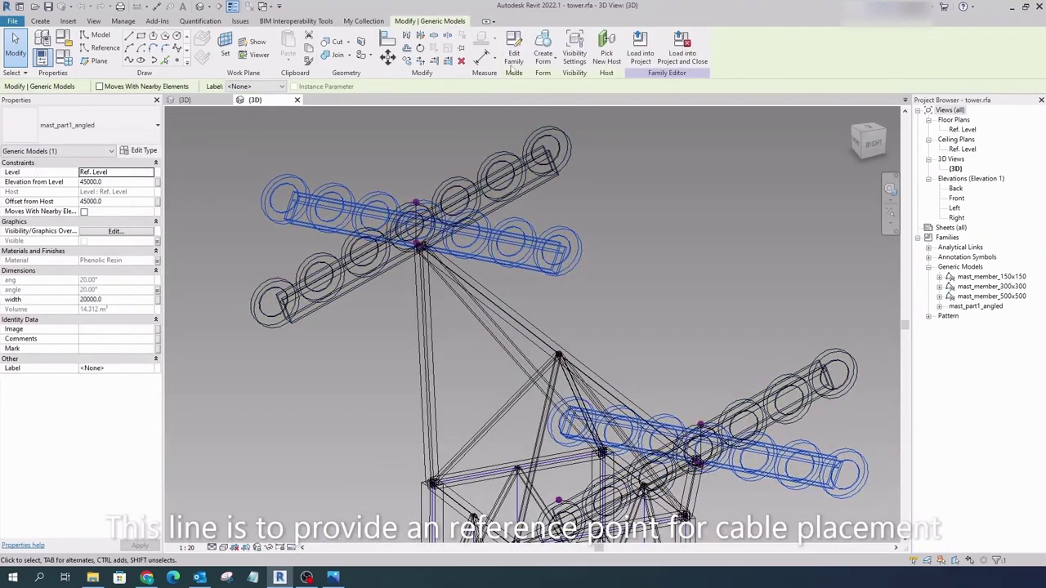
click(514, 49)
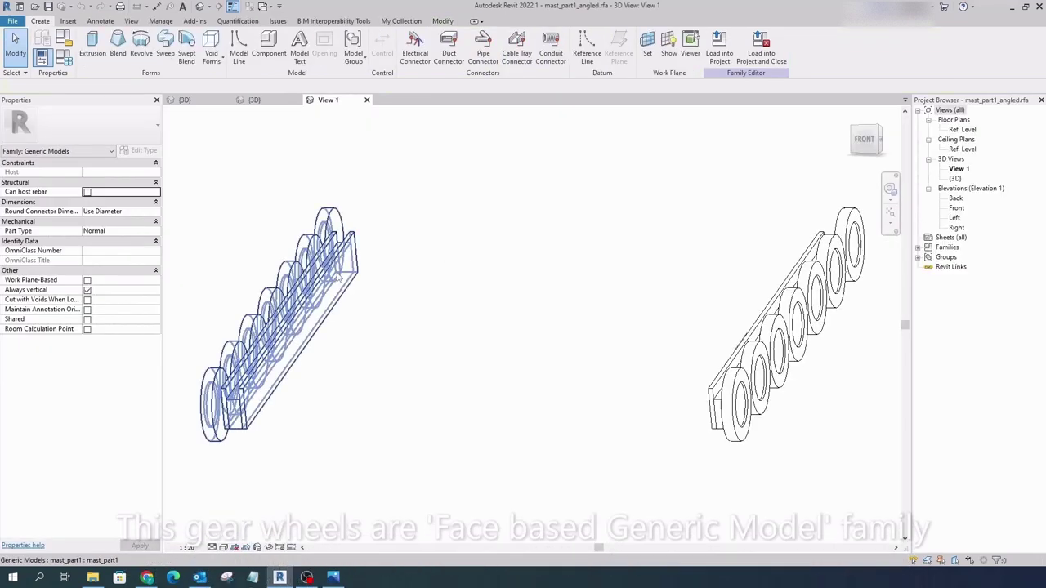
Open the mast_part1 gear-wheel family, view the wheels, and review its Family Types
double_click(270, 327)
shift+middle_drag(441, 403, 506, 359)
scroll(490, 352, up, 3)
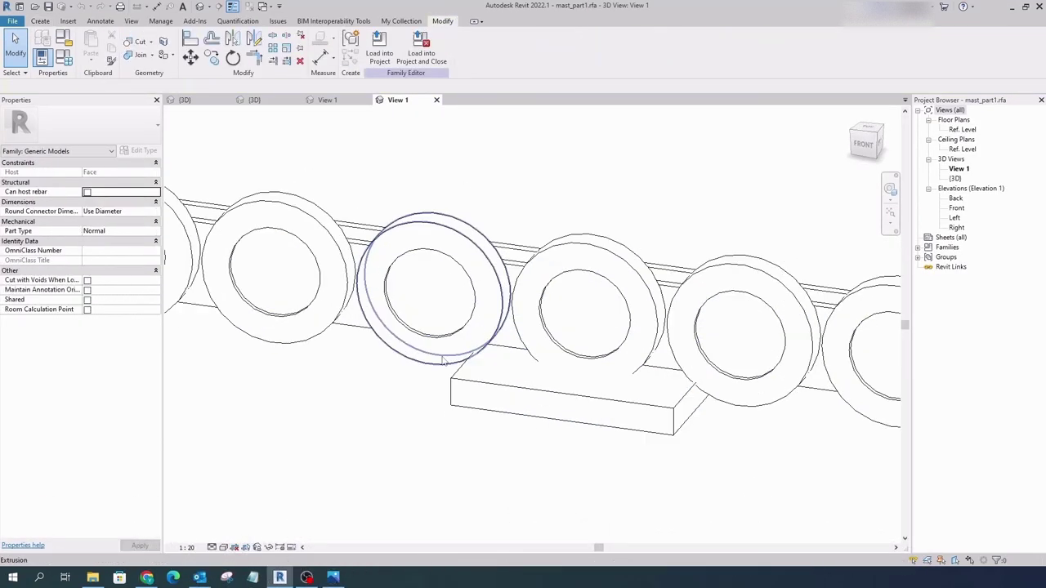
click(458, 326)
middle_drag(457, 327, 356, 249)
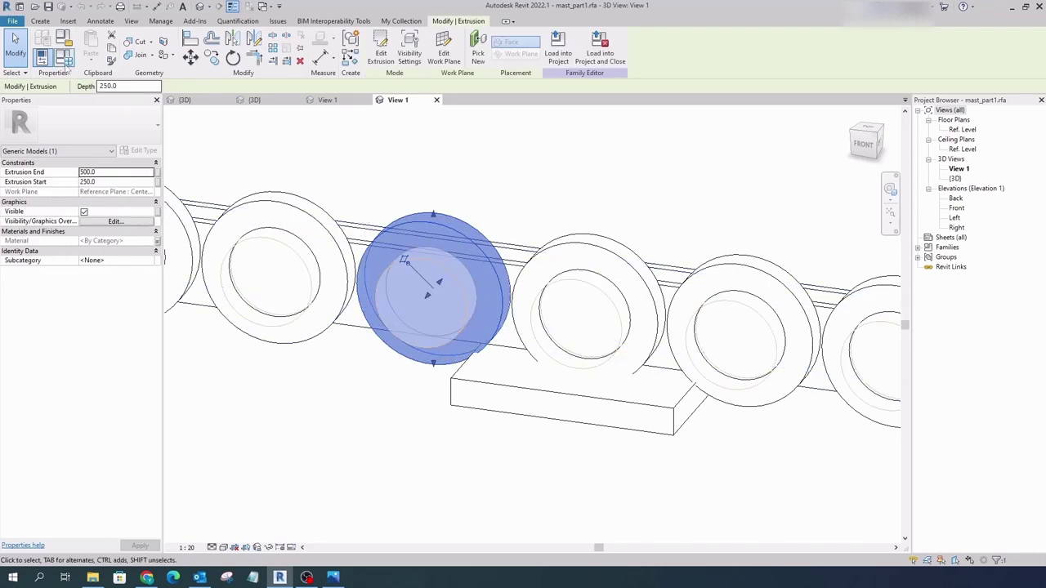
click(65, 59)
click(295, 518)
Check the Front elevation, link the wheel assembly's material to a parameter, and return to tower.rfa
double_click(956, 207)
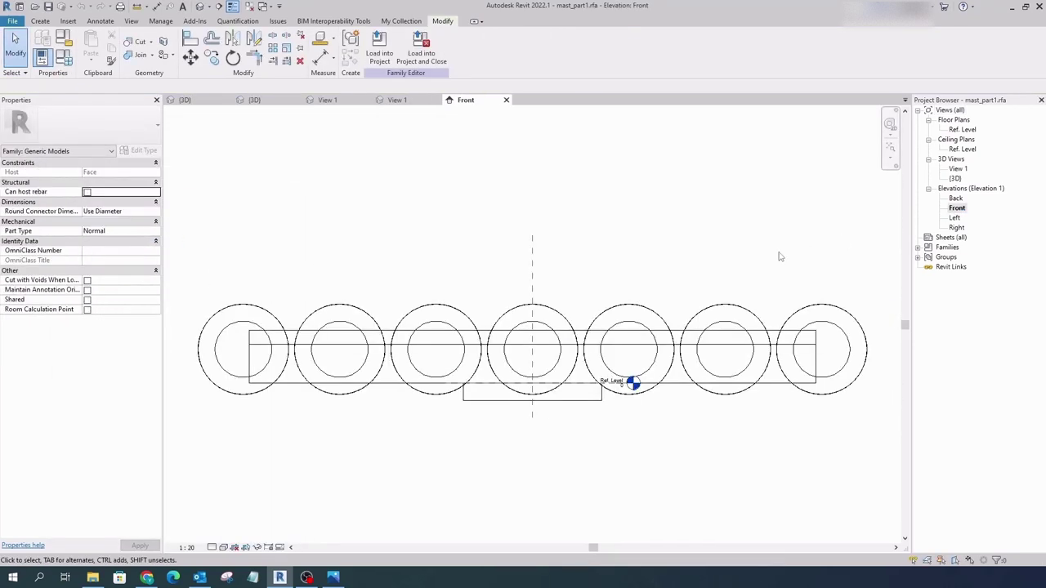
click(506, 100)
click(437, 99)
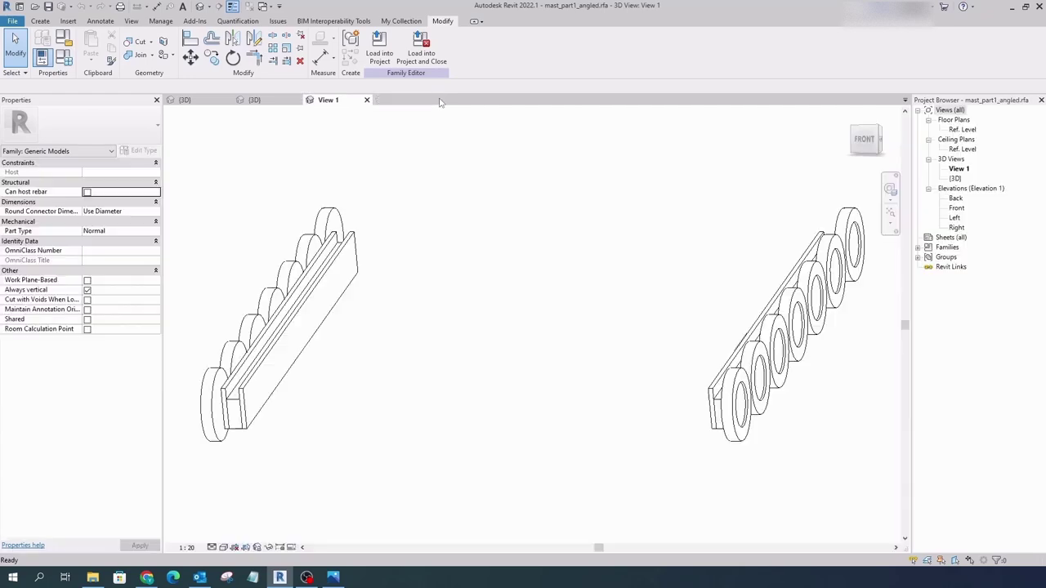
click(253, 294)
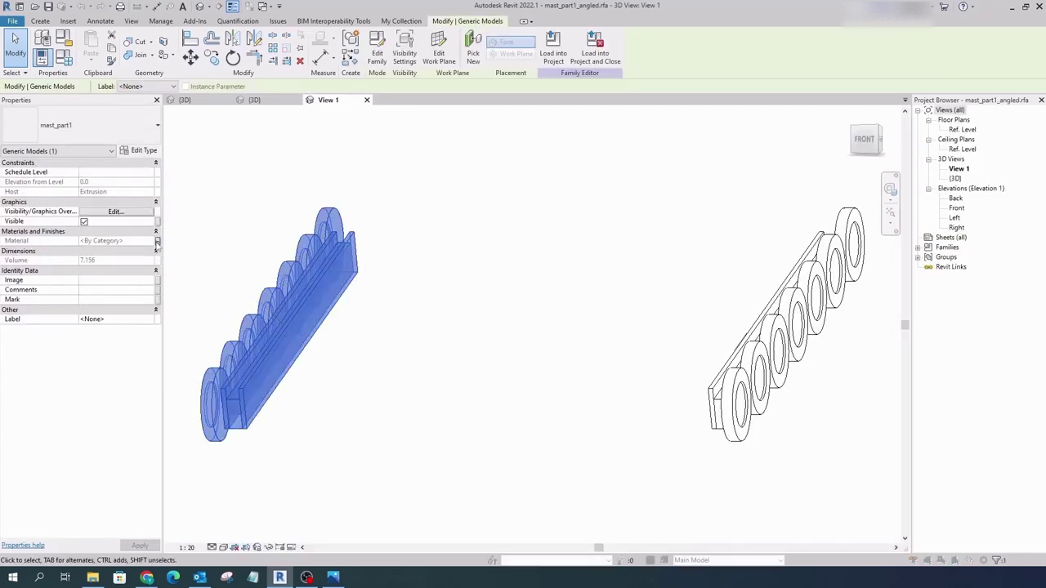
click(157, 241)
click(766, 473)
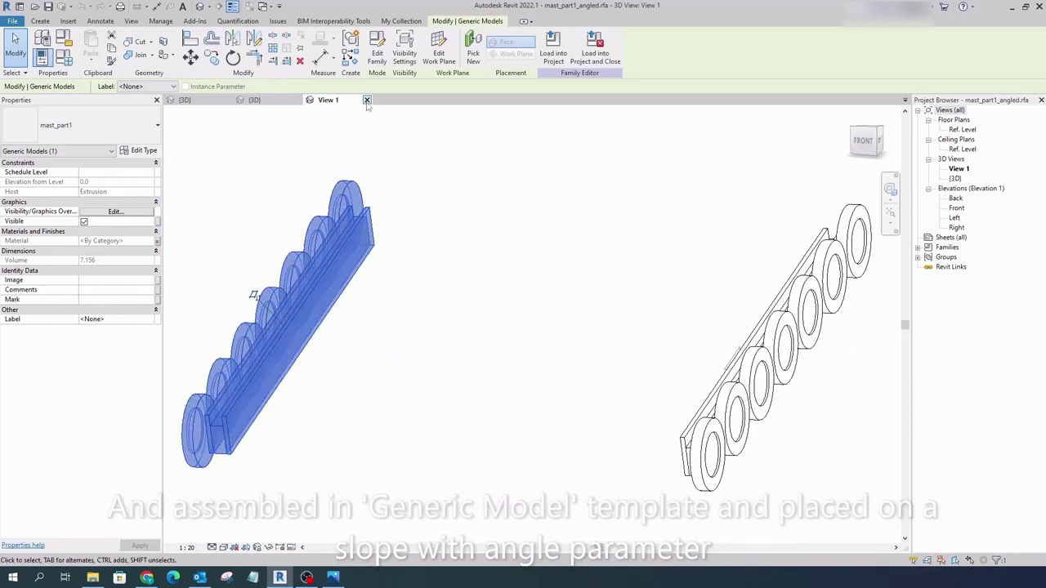
click(367, 100)
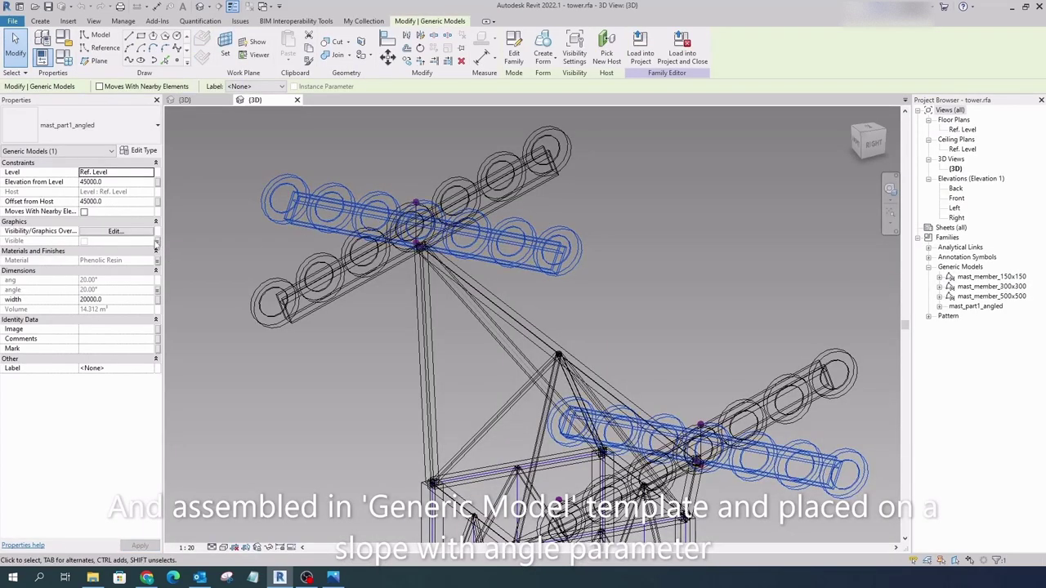
Associate both crossarm wheel sets' Visible property with a family parameter
click(158, 242)
click(767, 473)
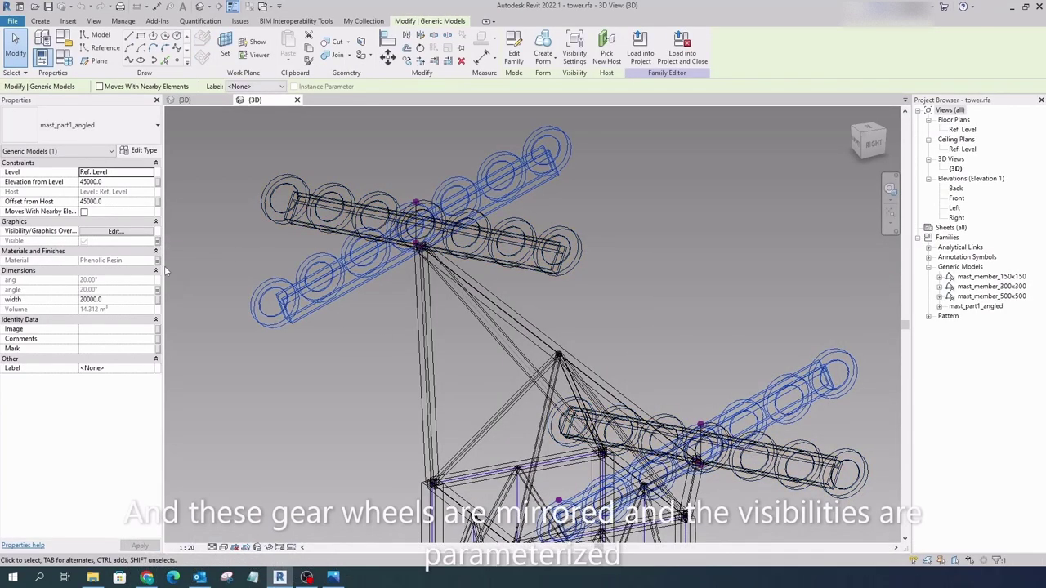
click(158, 242)
click(766, 473)
scroll(531, 253, down, 3)
key(Escape)
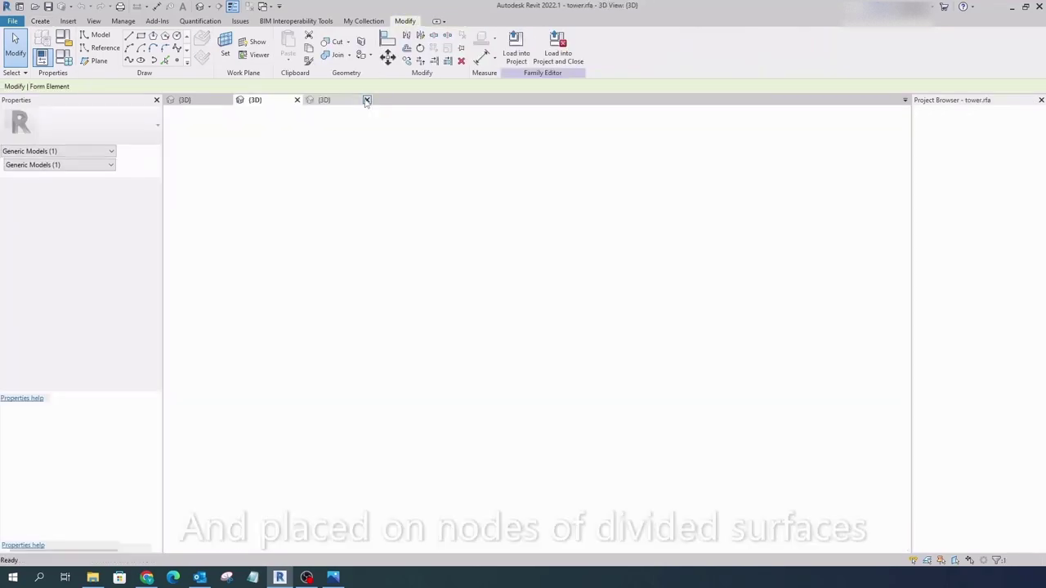
Close the mast member view, look over the tower crossarms, and close the tower family
click(367, 100)
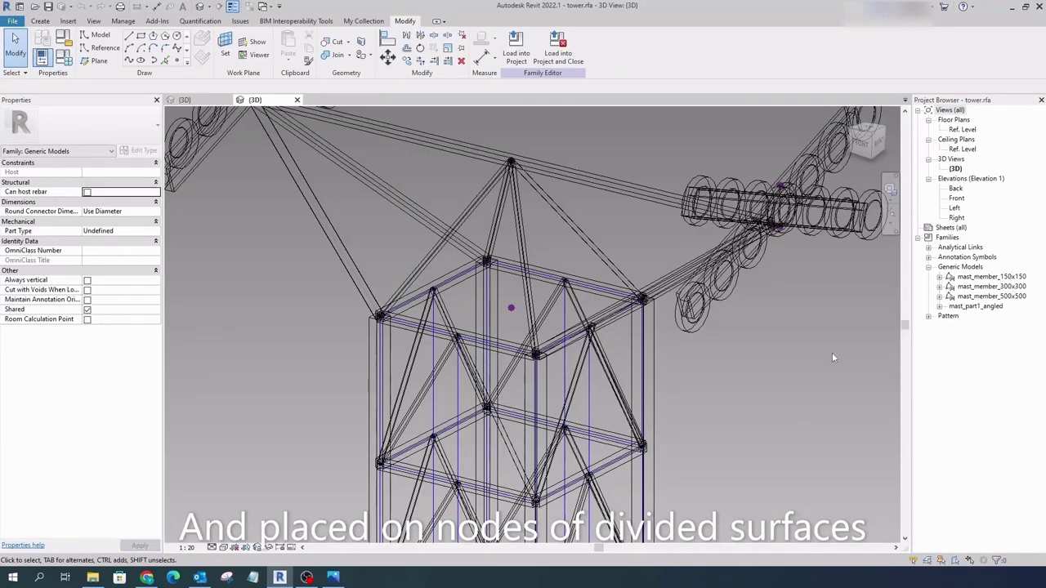
scroll(831, 357, down, 5)
shift+middle_drag(832, 357, 500, 263)
scroll(500, 264, down, 3)
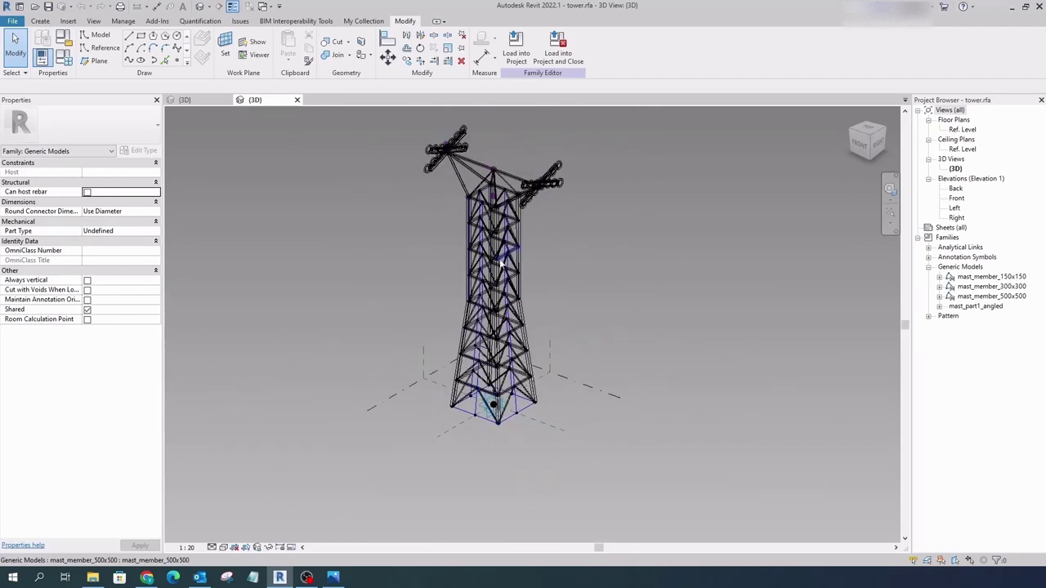
scroll(470, 219, up, 3)
shift+middle_drag(387, 372, 365, 137)
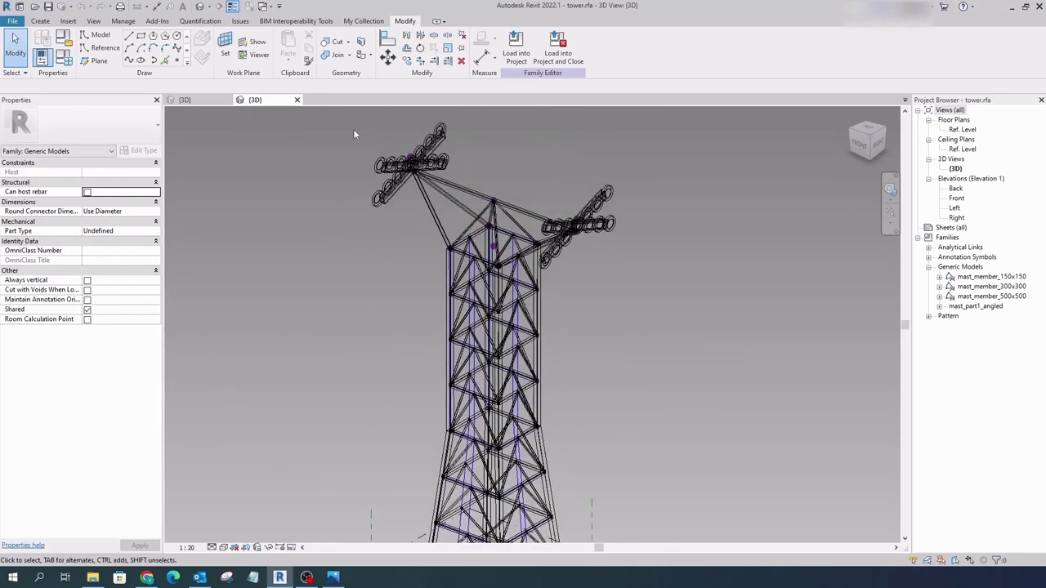
click(296, 99)
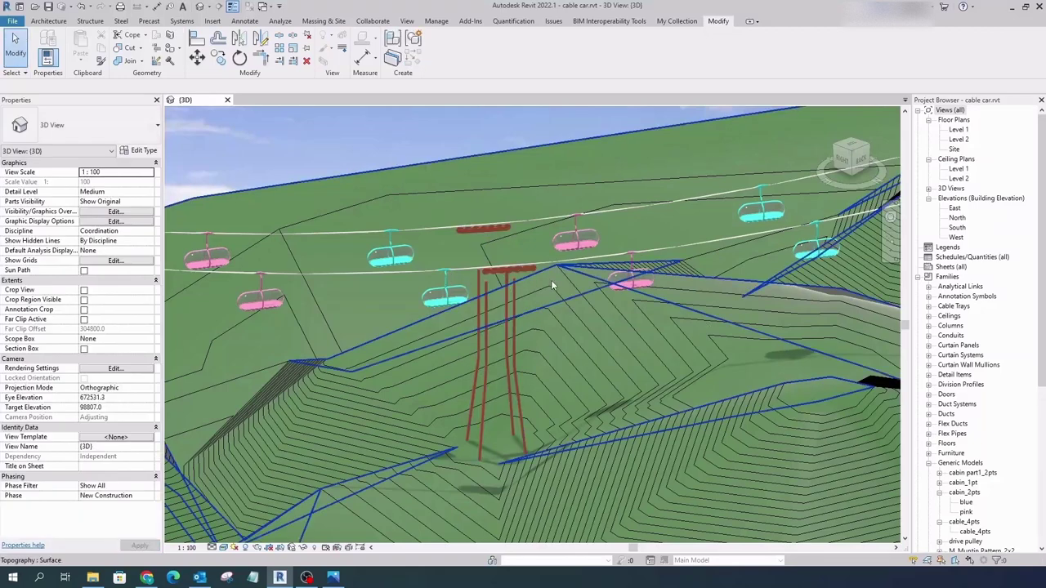
Toggle the tower's arms option and change its arm angle, trying 20° before ending at 10°
scroll(551, 280, up, 5)
click(92, 301)
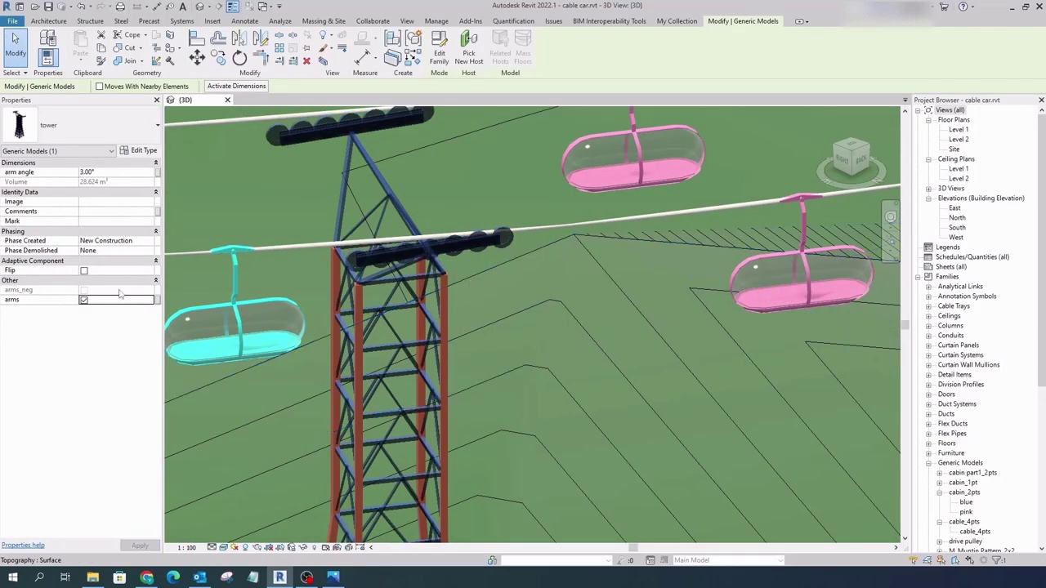
click(134, 172)
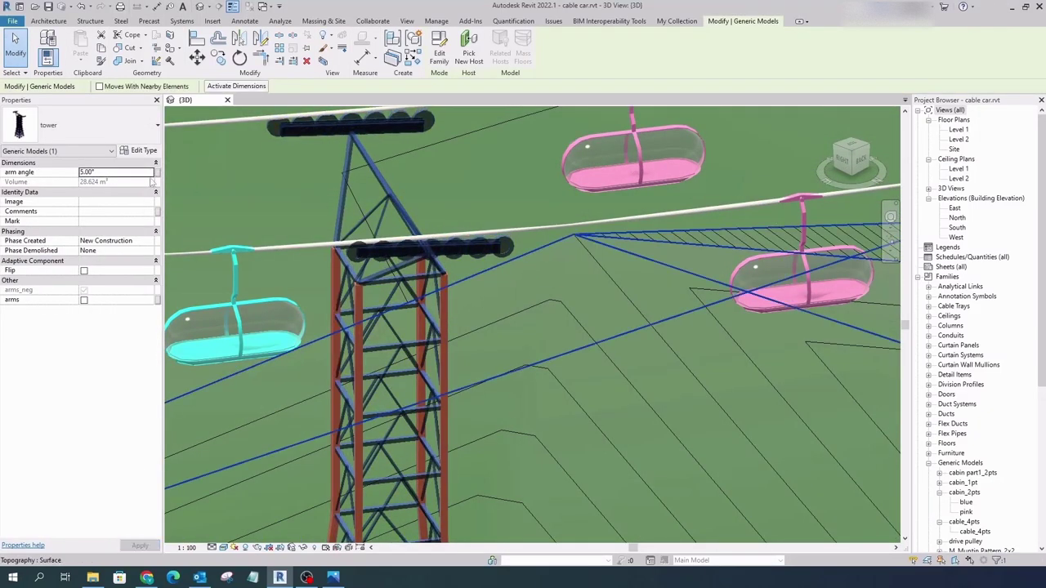
text(20)
key(Return)
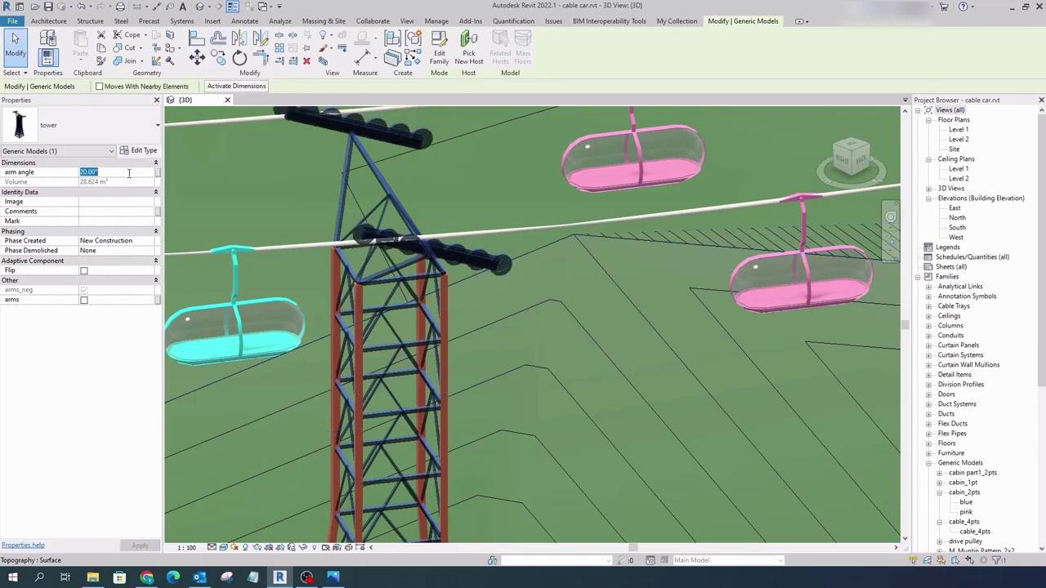
text(2)
key(Return)
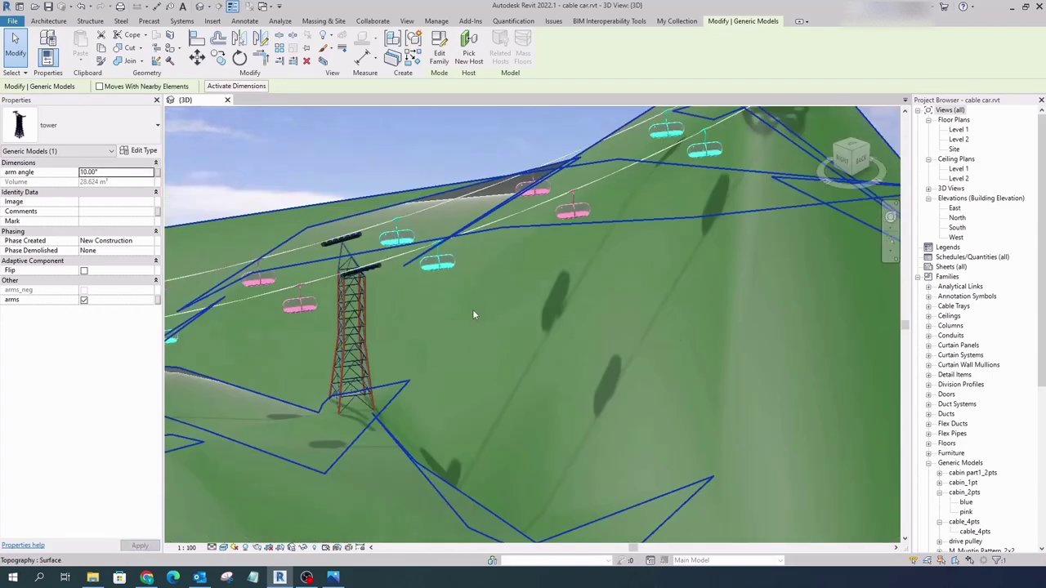
click(297, 228)
Select all instances of both pink and blue cabin types across the project and delete them
right_click(290, 241)
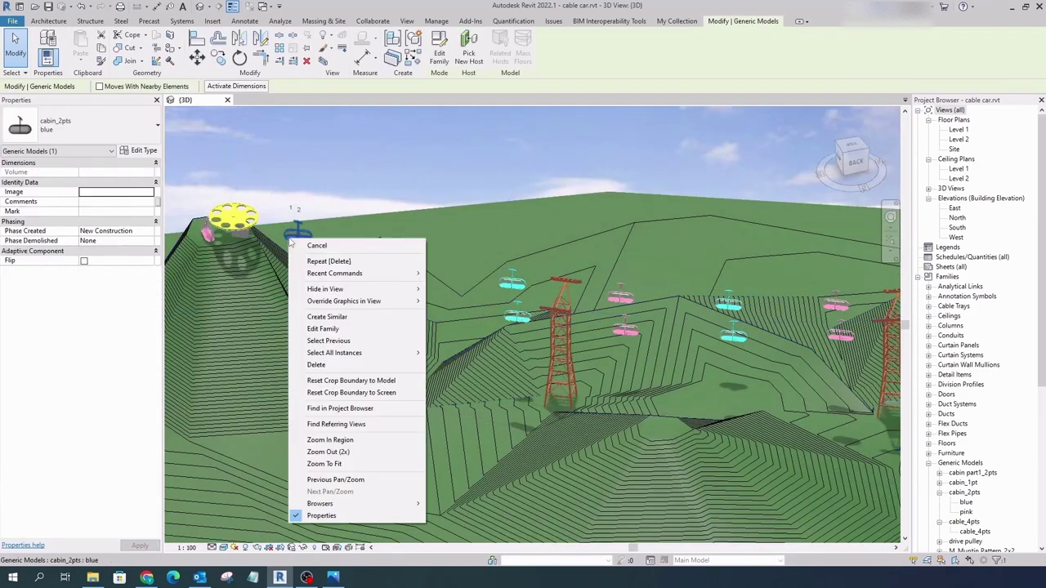
click(466, 365)
right_click(414, 268)
click(596, 394)
key(Delete)
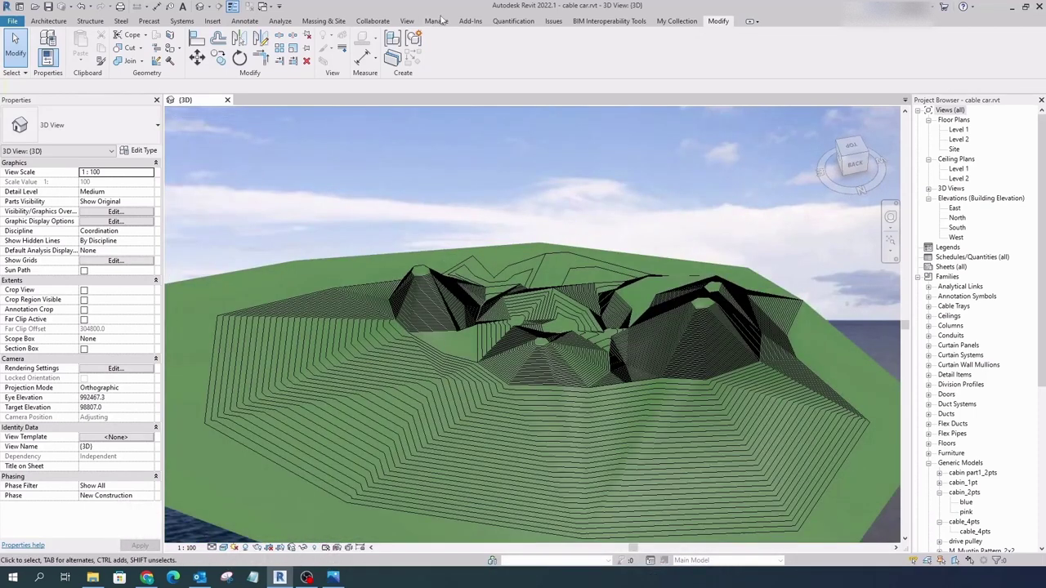
click(438, 21)
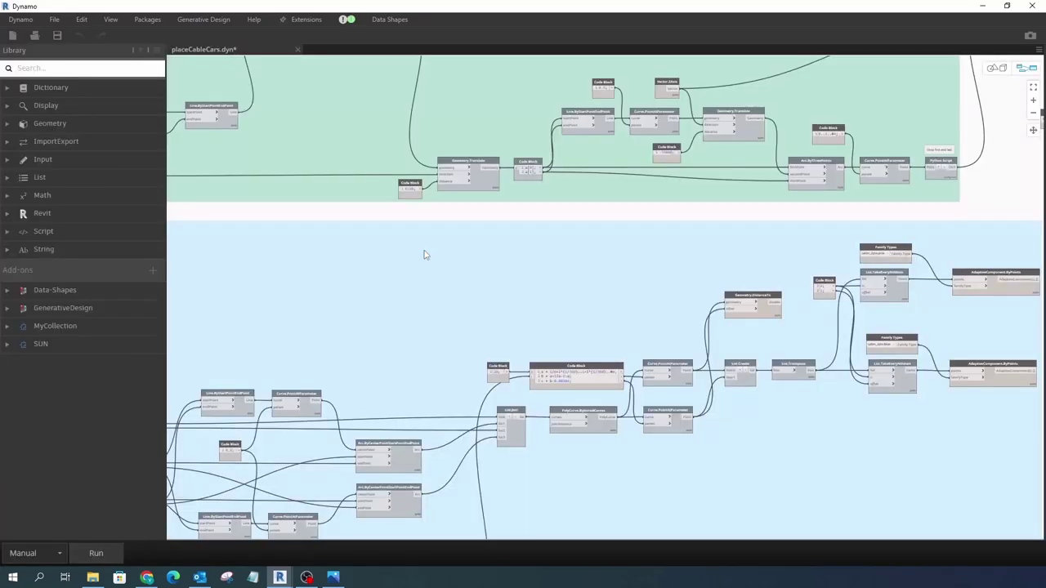
Turn off Preview on the Select Model Element node and move a smaller Dynamo window lower right
scroll(564, 291, down, 5)
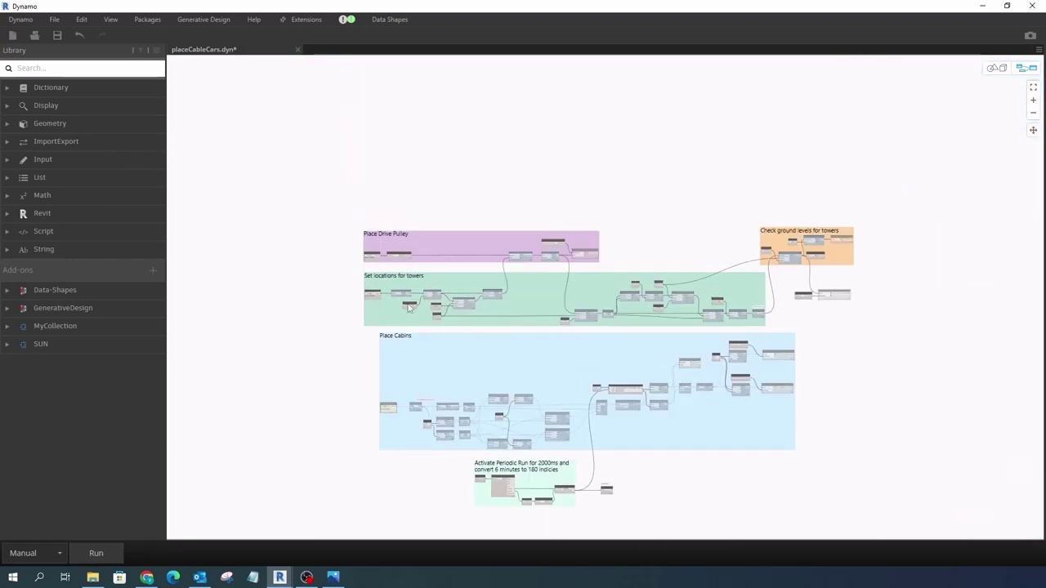
scroll(409, 308, up, 3)
scroll(378, 306, up, 3)
right_click(339, 274)
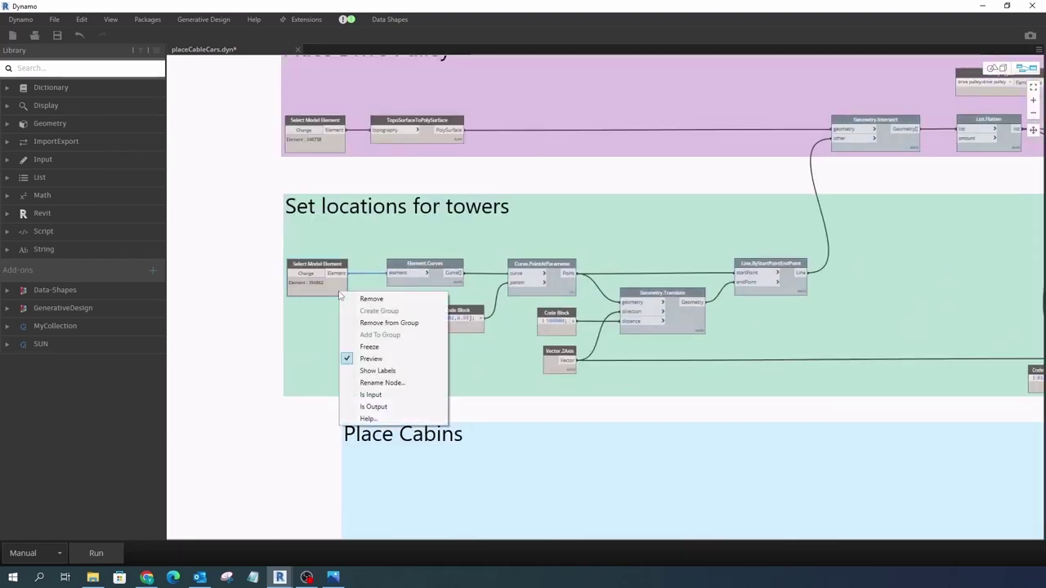
click(360, 355)
click(1007, 10)
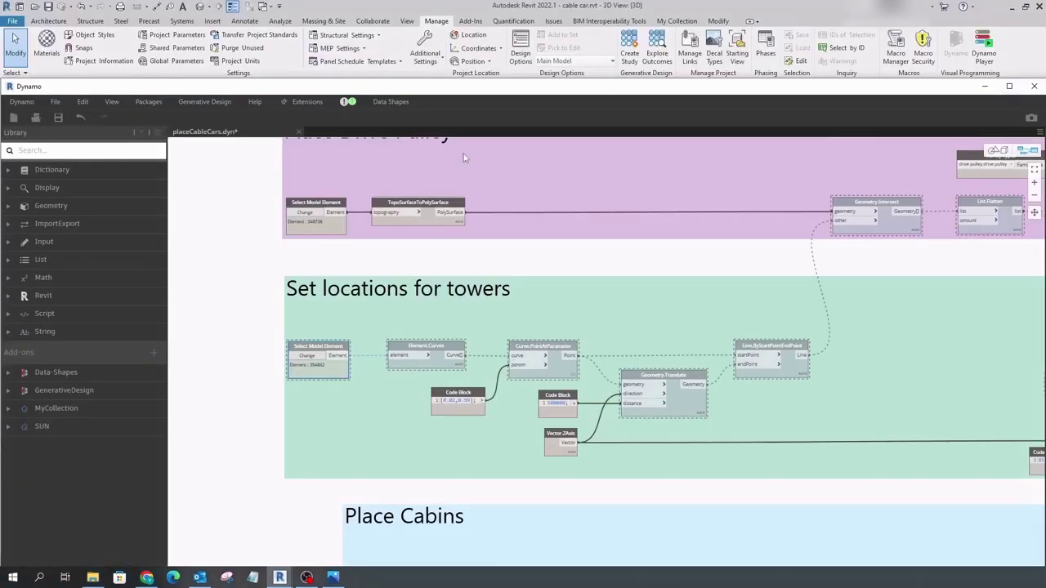
mouse_move(190, 86)
mouse_down()
mouse_move(811, 334)
mouse_move(817, 10)
mouse_up()
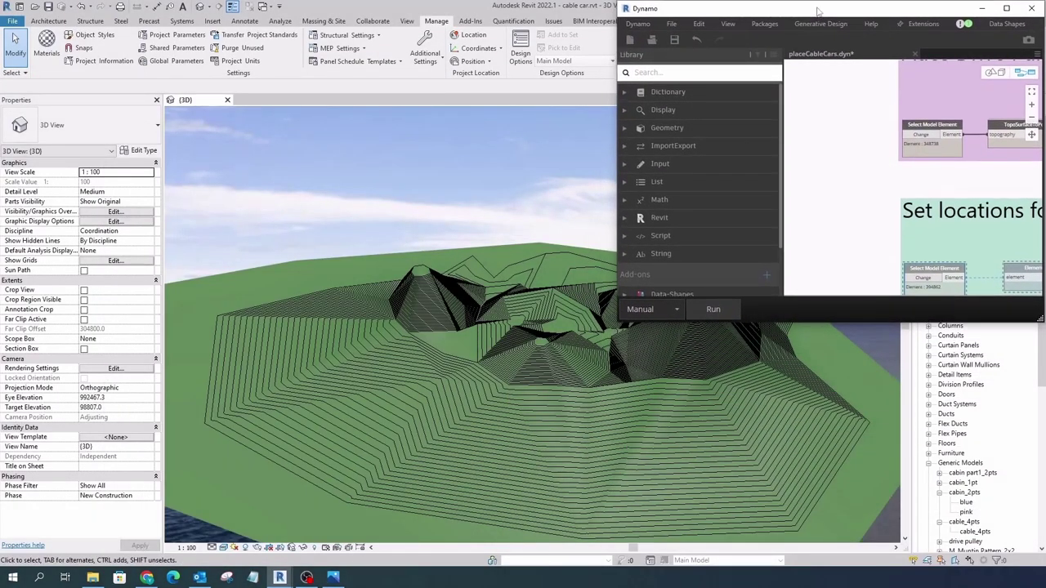
Minimize Dynamo, review the Level 1 and Site plans in Revit, then close both
click(982, 9)
double_click(958, 129)
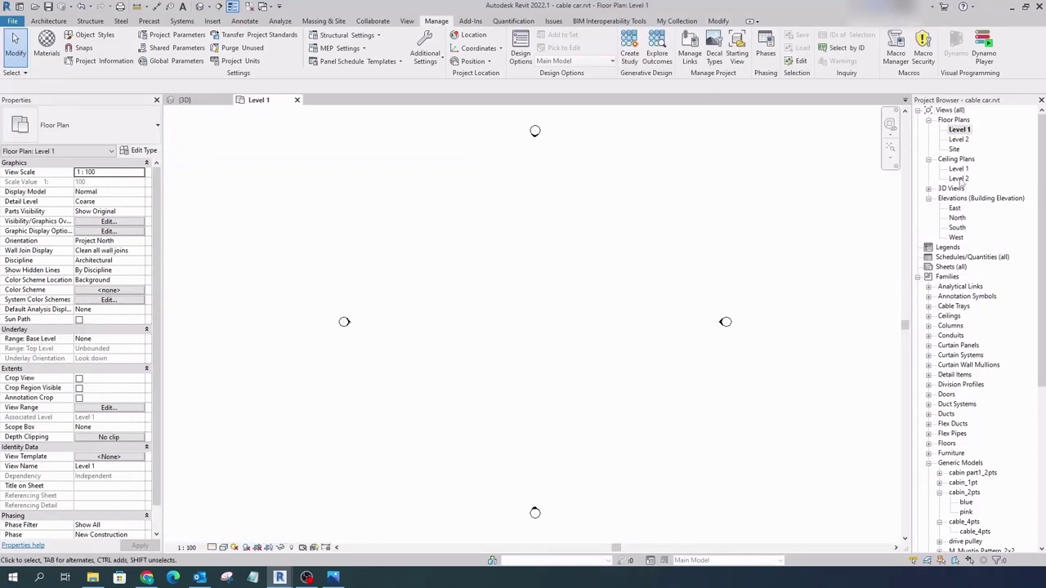
double_click(954, 149)
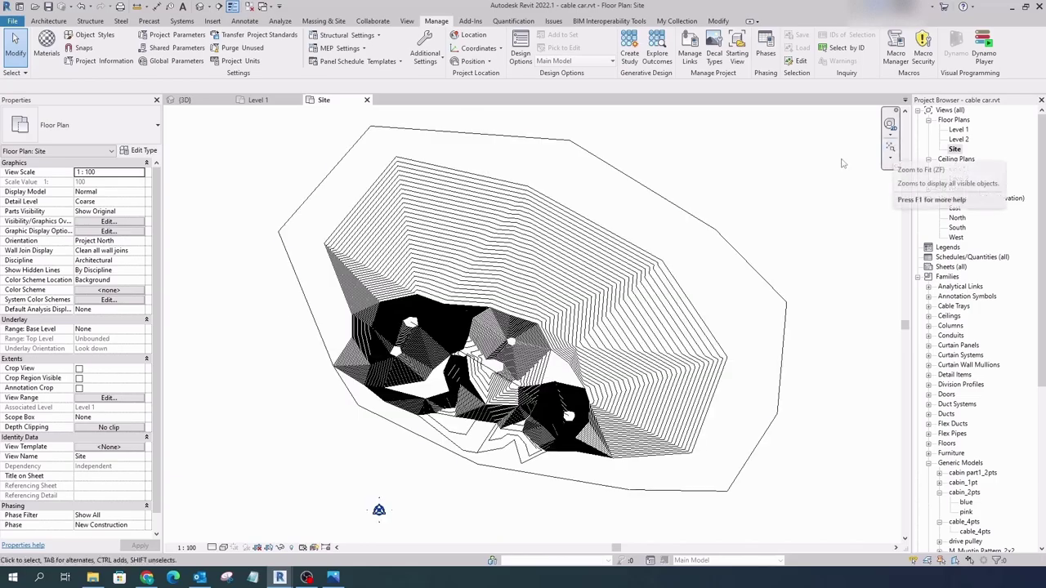
scroll(485, 377, up, 5)
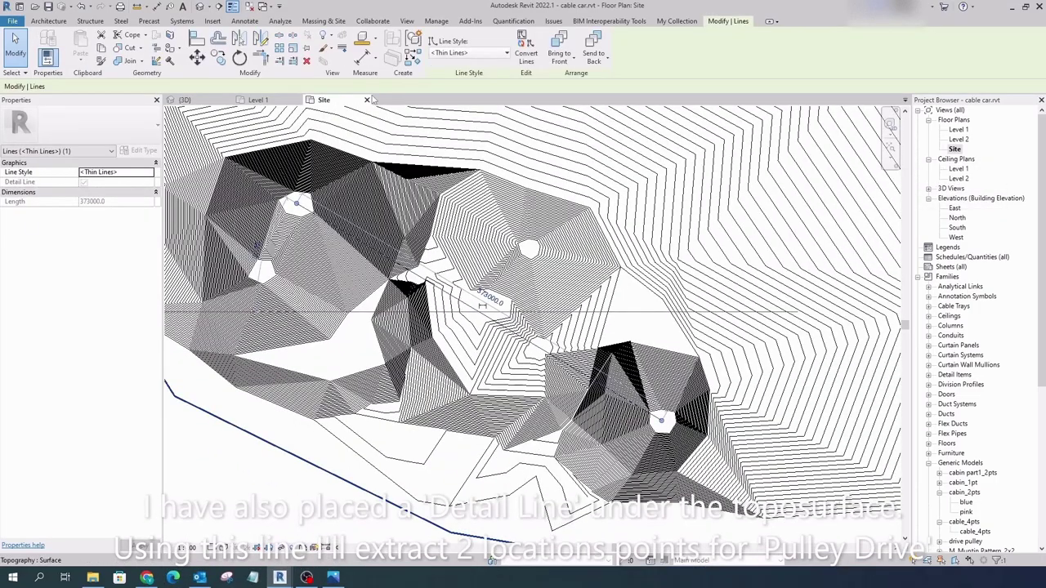
click(366, 99)
click(298, 100)
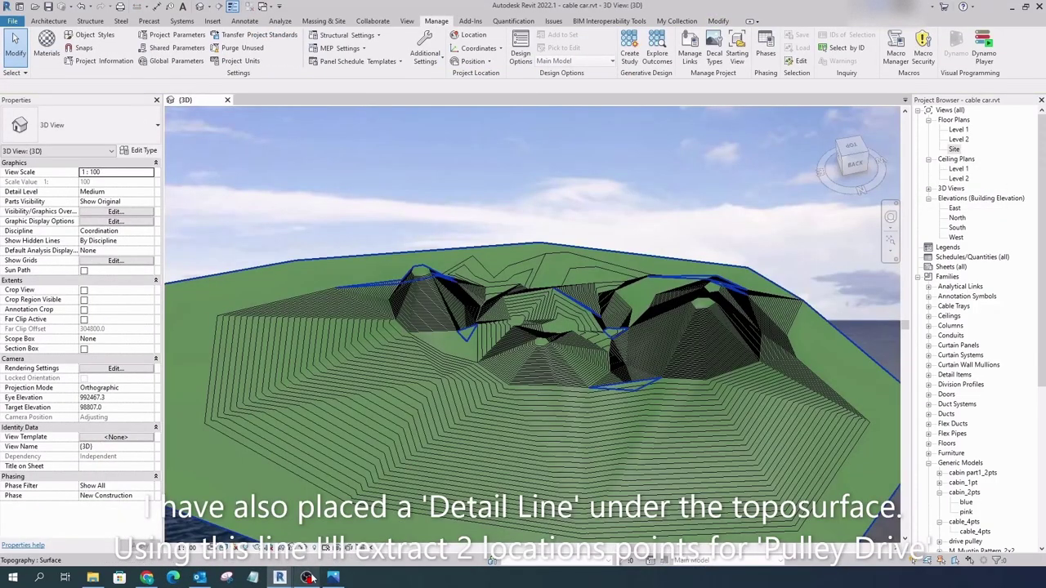
Back in Dynamo, click Change on the pulley node's model element selection and maximize the graph
click(307, 578)
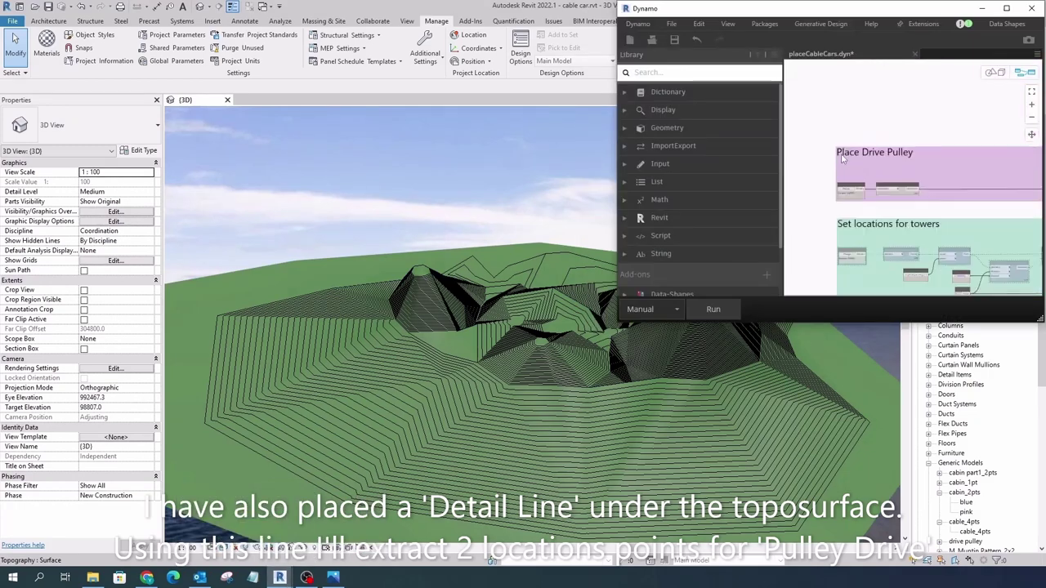
scroll(849, 167, up, 5)
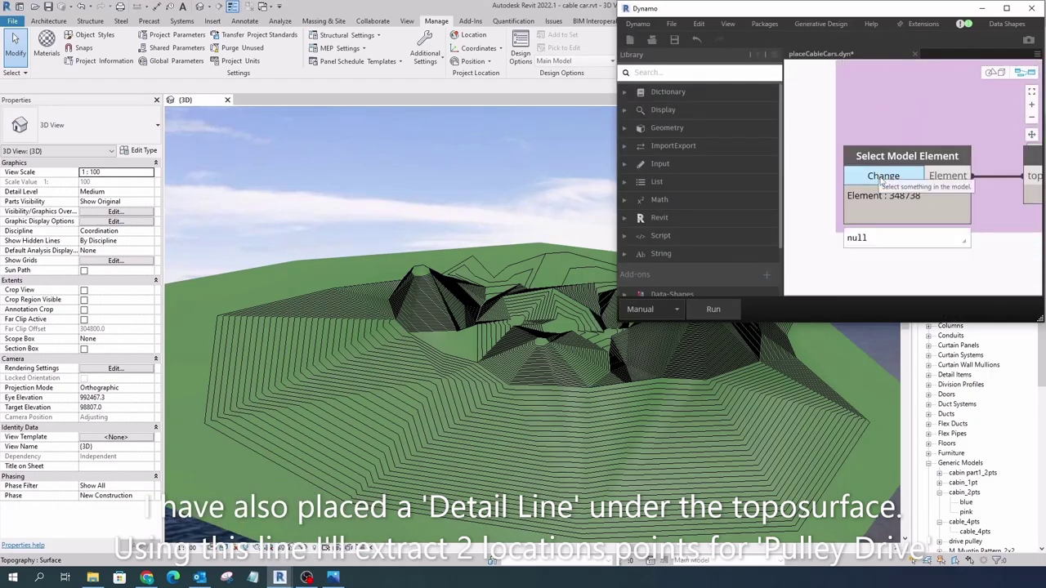
click(882, 176)
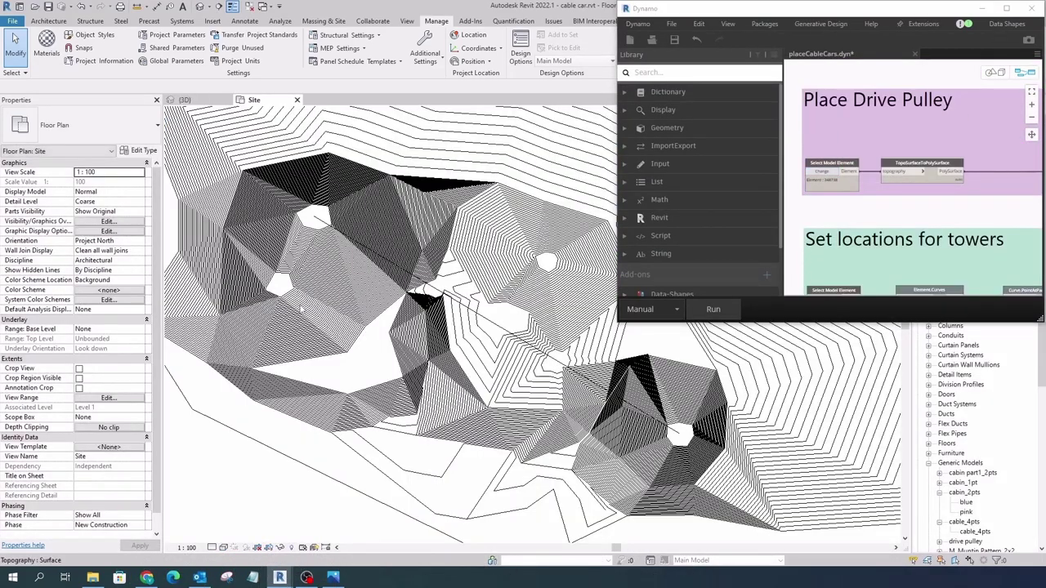
scroll(899, 204, up, 5)
scroll(479, 324, up, 5)
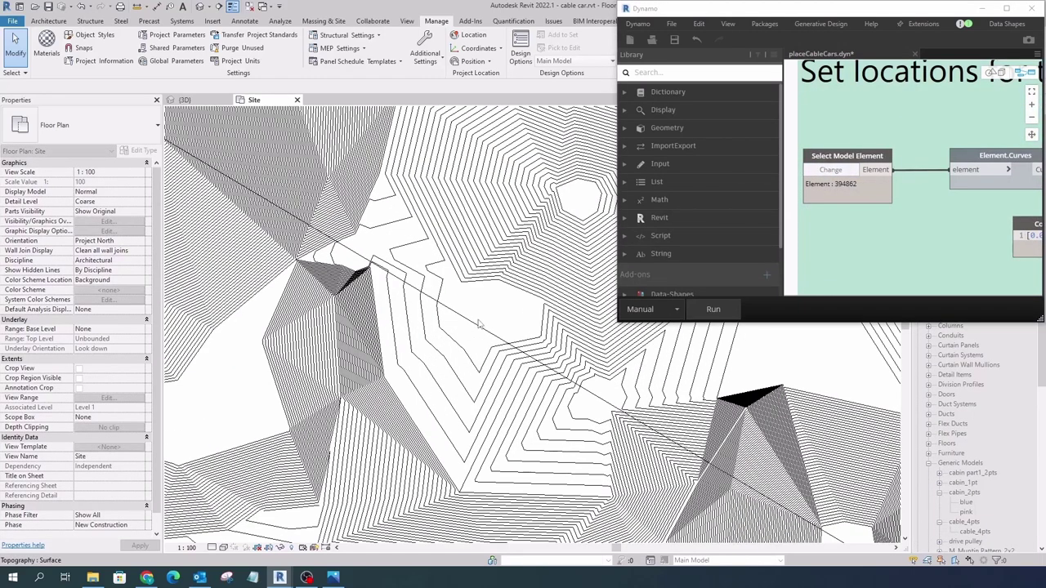
click(1006, 8)
Restore Dynamo, inspect the placed drive pulley on the hilltop in 3D, then minimize Dynamo
scroll(560, 354, down, 5)
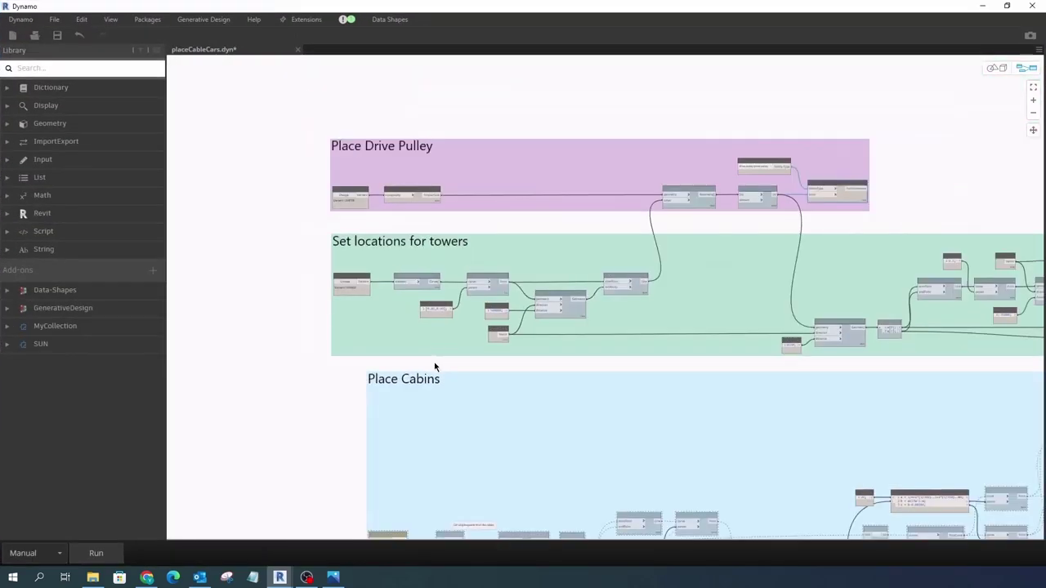
scroll(434, 367, down, 2)
click(1009, 7)
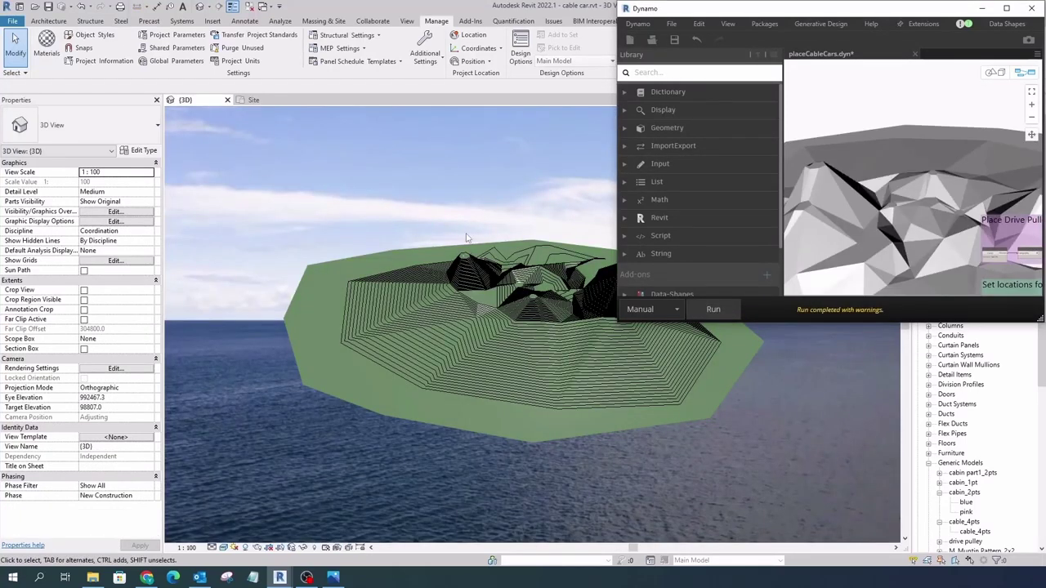
scroll(466, 237, up, 10)
click(421, 369)
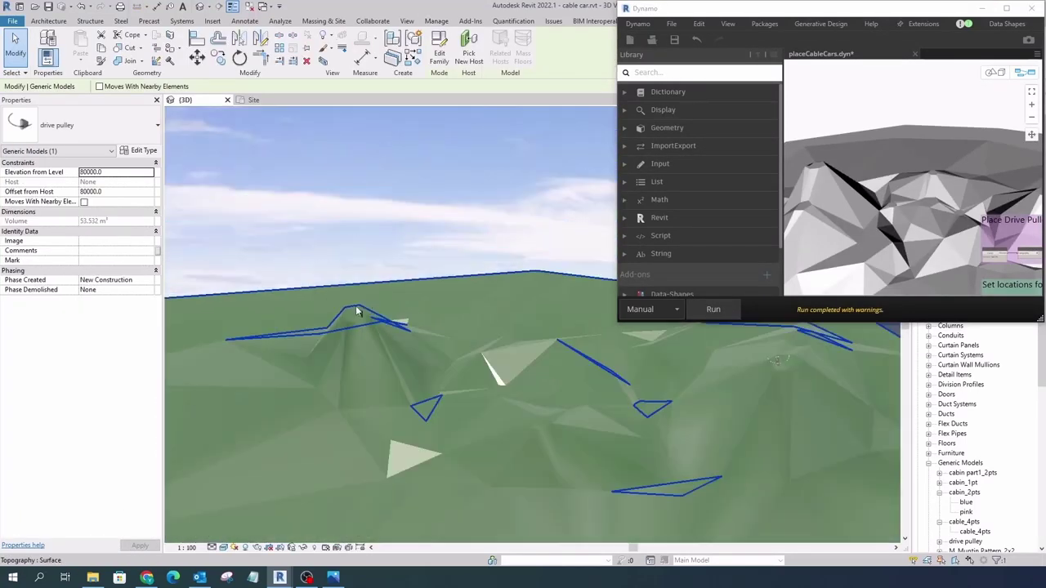
shift+middle_drag(355, 306, 472, 292)
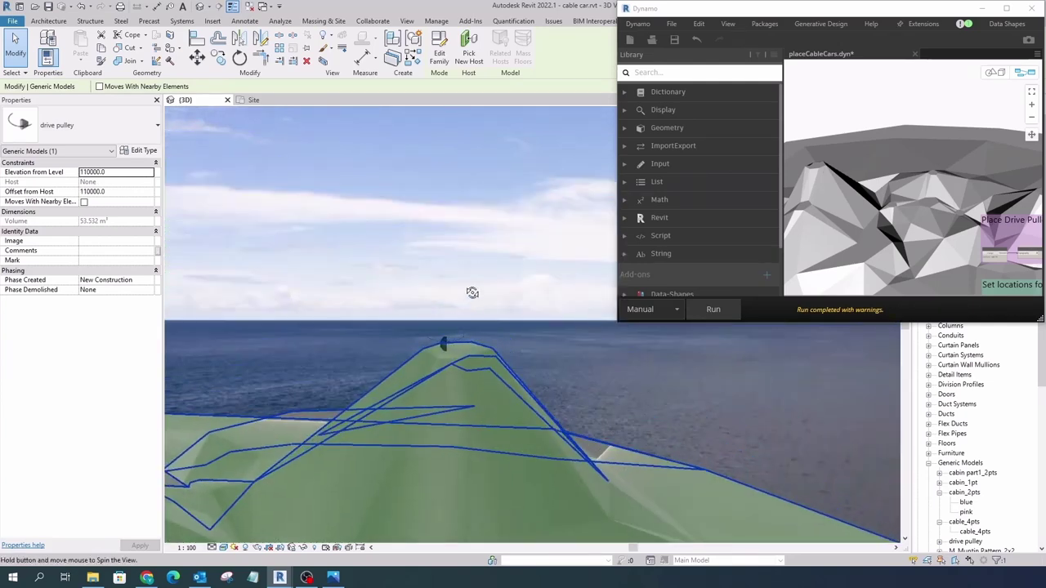
scroll(472, 292, down, 10)
scroll(384, 230, up, 4)
click(327, 289)
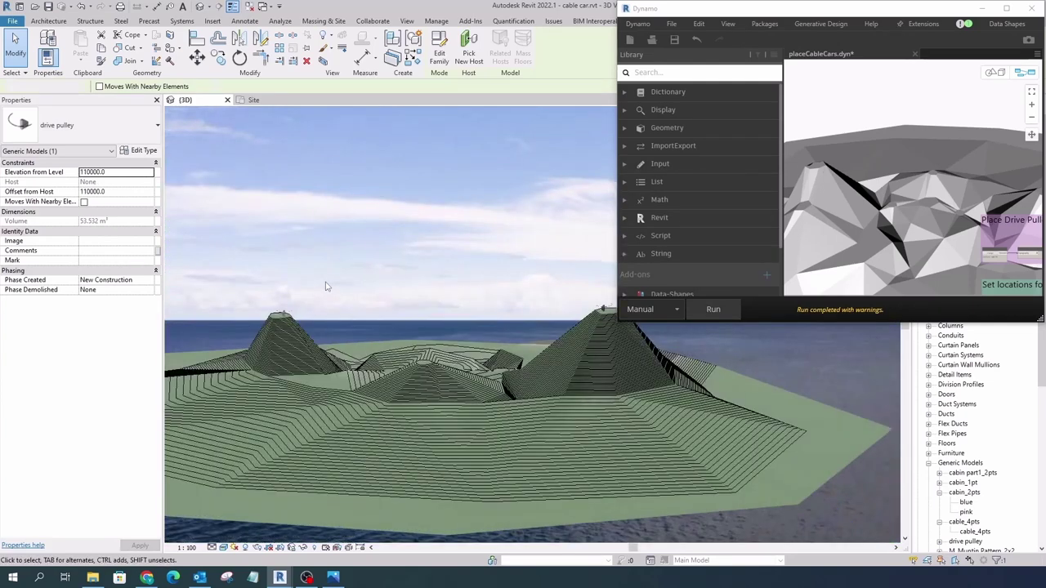
click(984, 8)
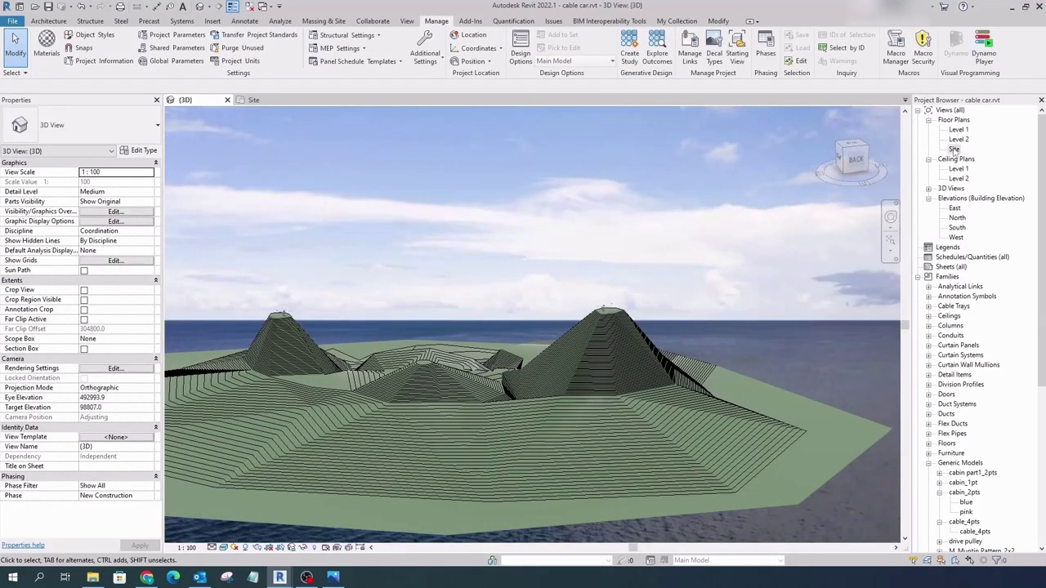
In the Site plan, rotate the first drive pulley with RO parallel to the detail line
double_click(955, 149)
scroll(700, 359, up, 3)
scroll(701, 343, up, 3)
click(697, 337)
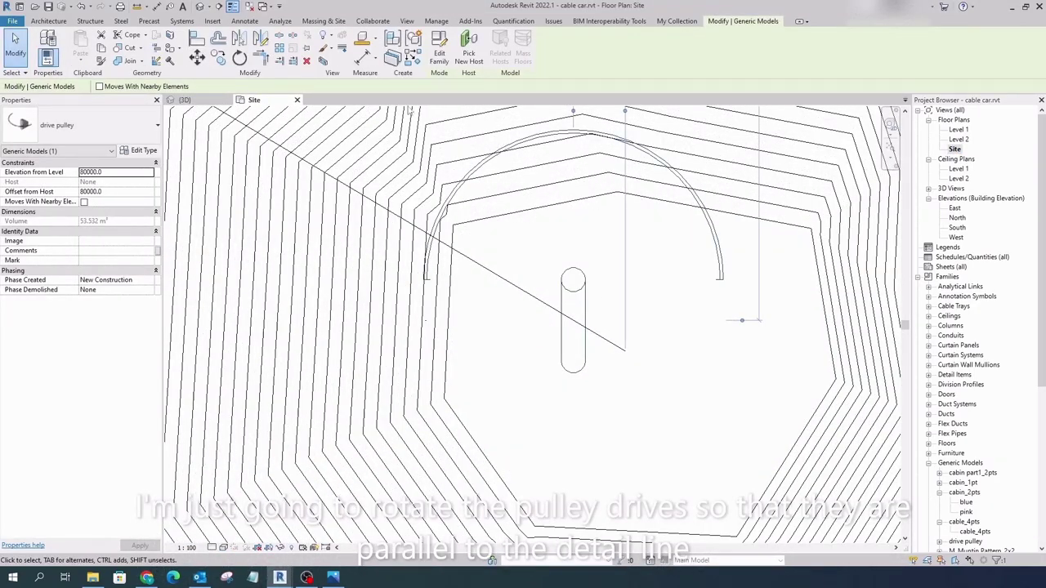
key(r)
key(o)
scroll(572, 277, up, 2)
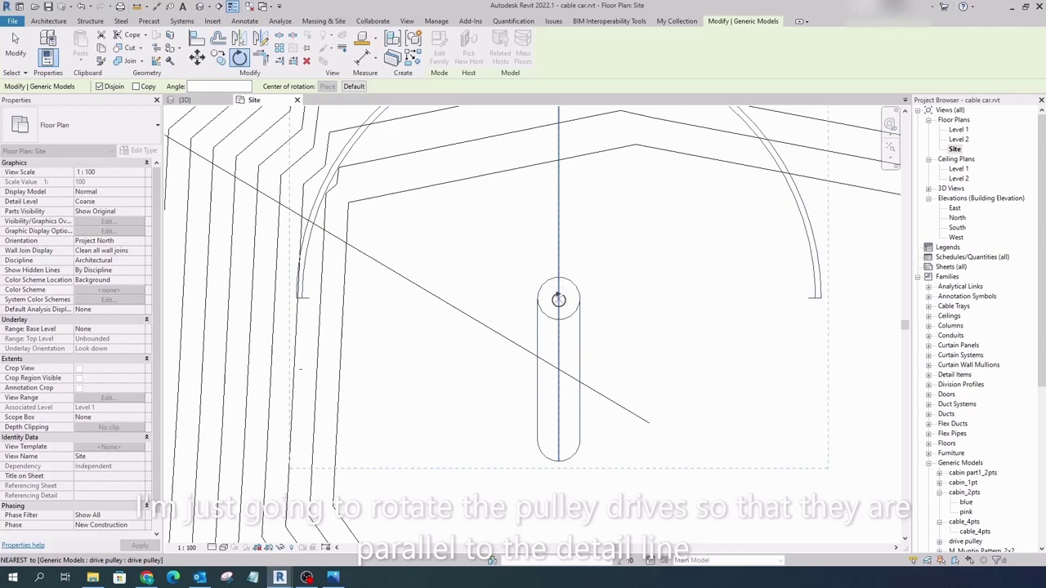
scroll(559, 296, down, 4)
scroll(560, 301, up, 2)
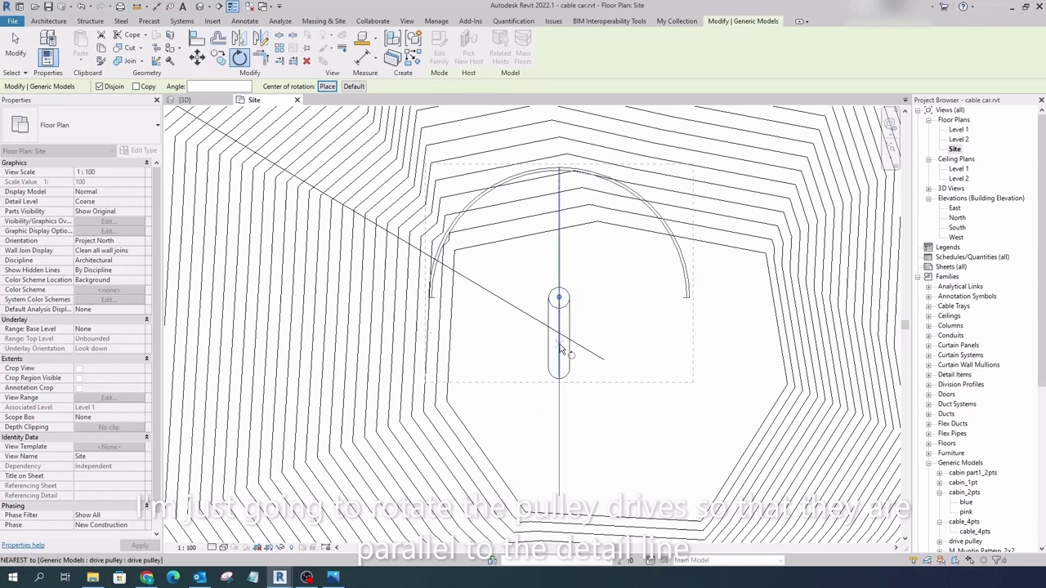
scroll(502, 271, up, 1)
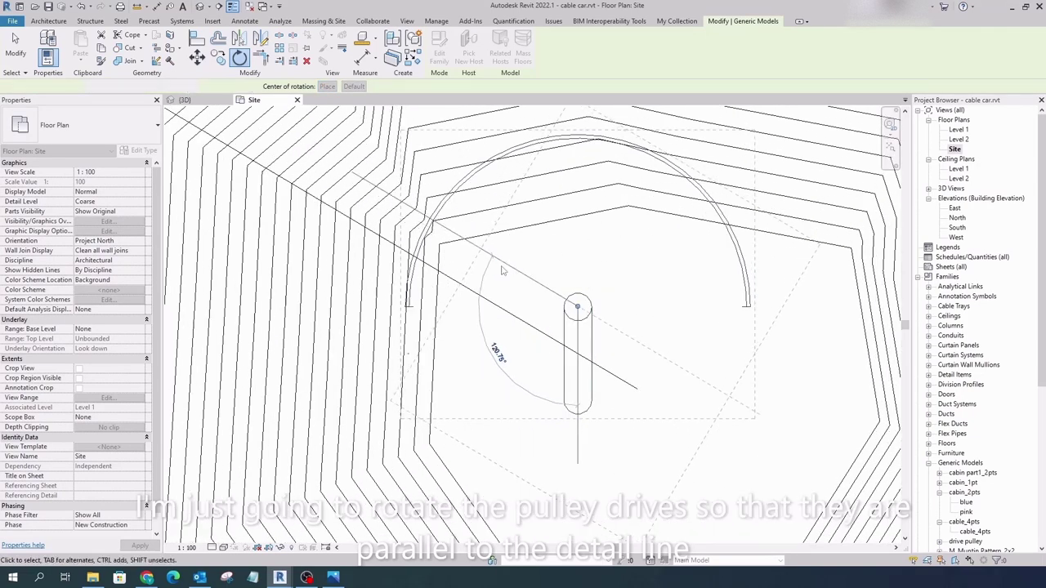
click(502, 271)
Rotate the second drive pulley with RO to align with the detail line, then deselect
scroll(502, 271, down, 4)
scroll(318, 197, up, 2)
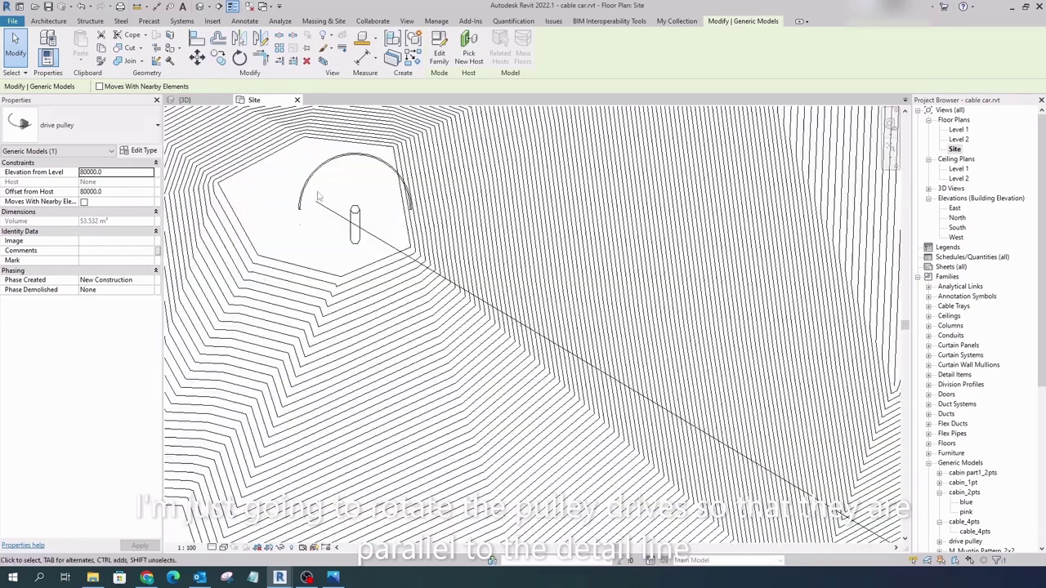
key(r)
key(o)
scroll(356, 198, up, 4)
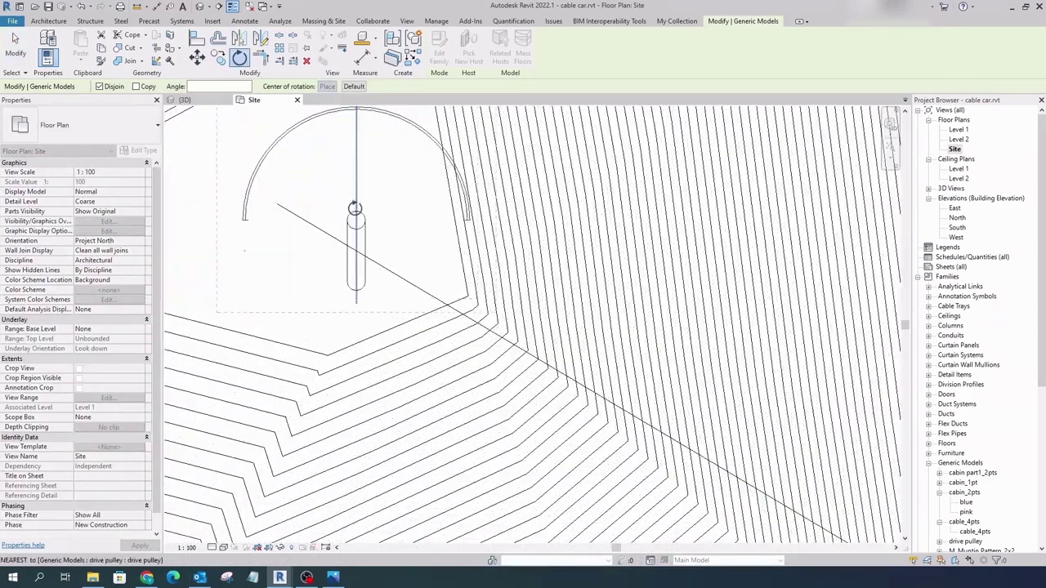
scroll(355, 198, up, 2)
scroll(357, 226, down, 2)
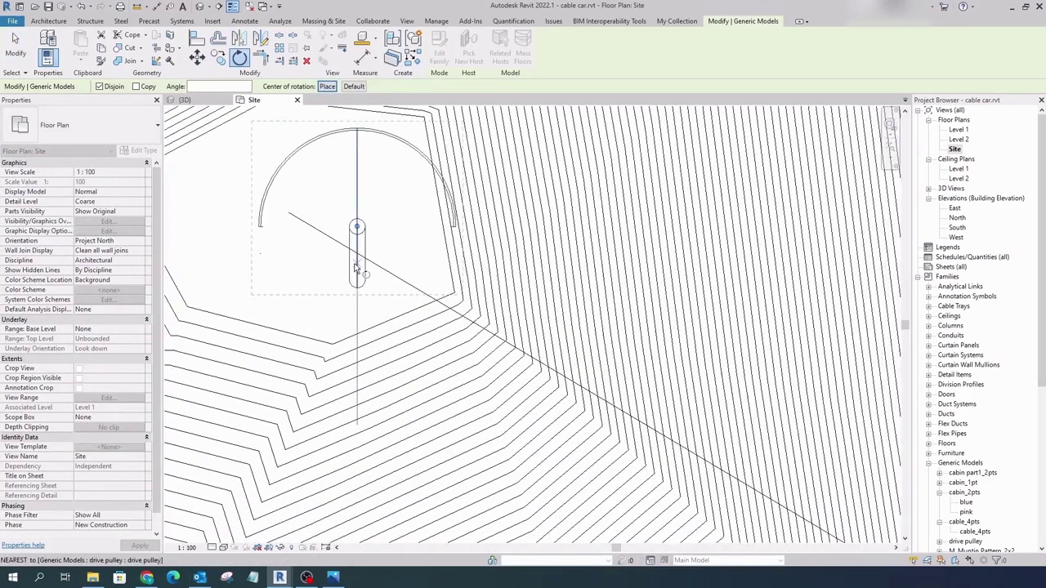
click(431, 274)
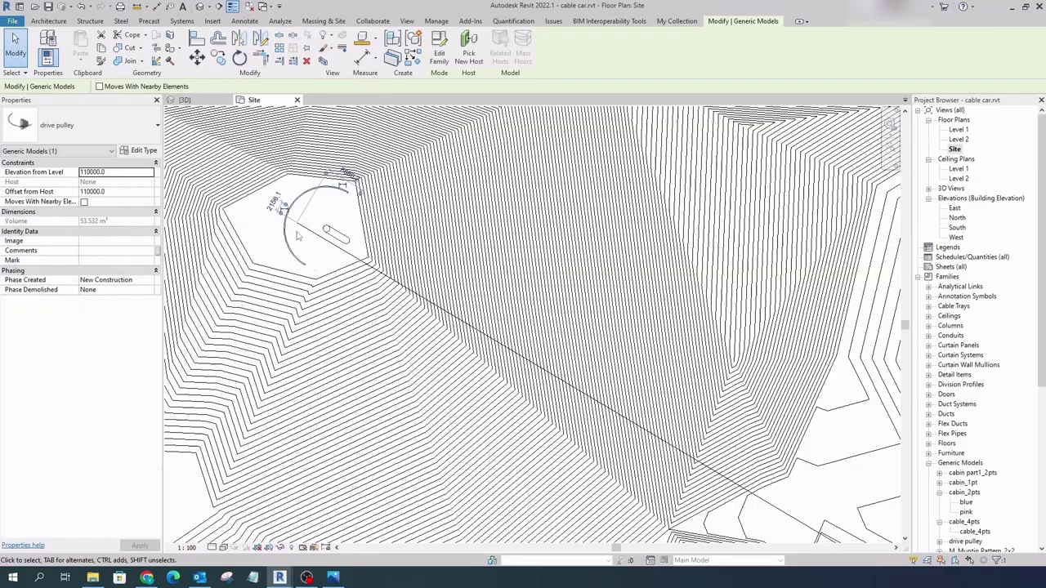
click(435, 21)
Return to the 3D view, orbit around the pulley on the peak, and bring Dynamo forward
click(203, 101)
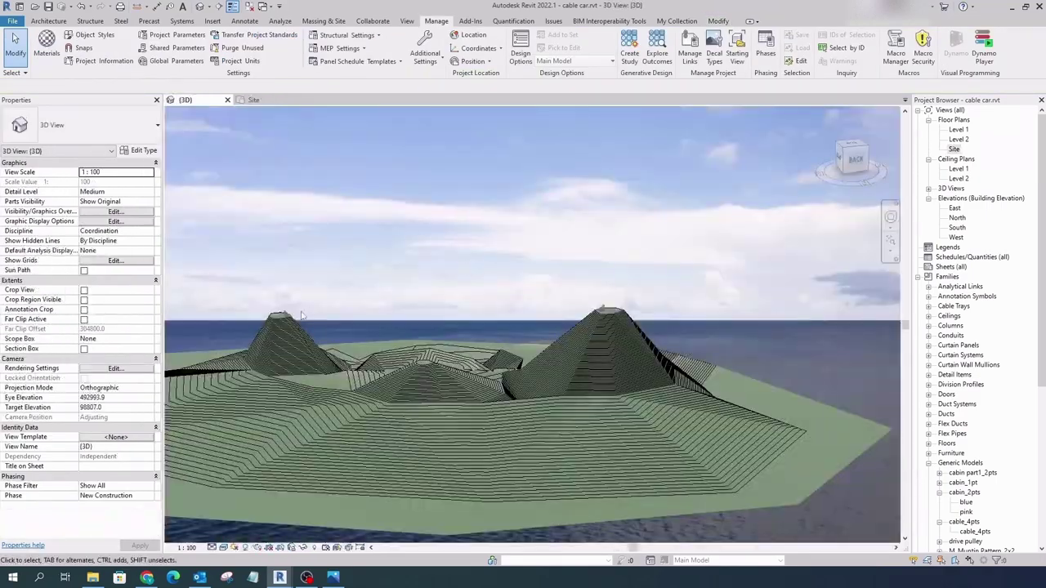
scroll(252, 281, up, 3)
scroll(251, 281, up, 3)
scroll(252, 281, up, 2)
shift+middle_drag(252, 281, 589, 216)
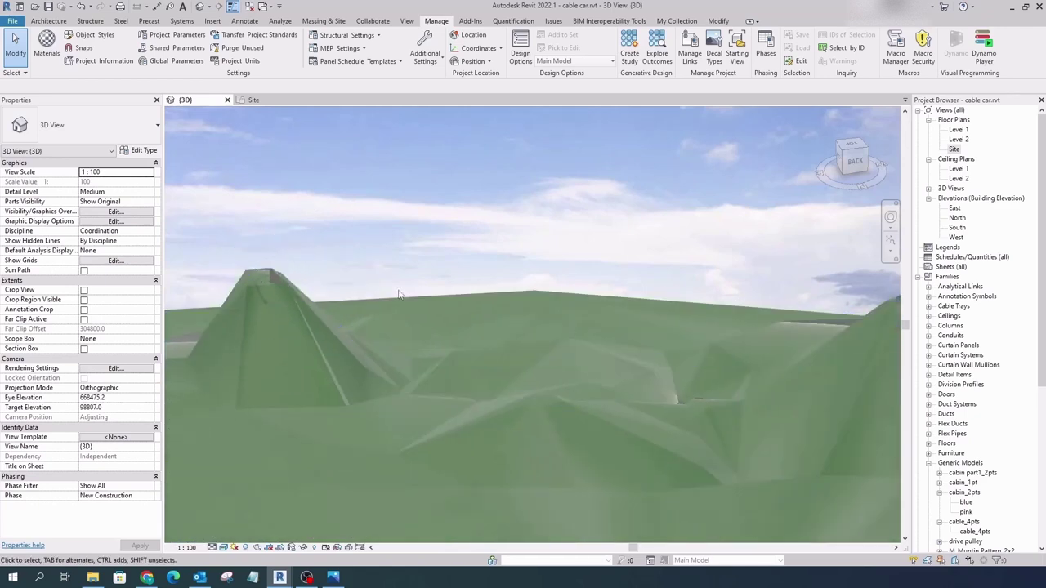
mouse_move(279, 577)
click(309, 546)
Maximize Dynamo and look inside the TopoSurfaceToPolySurface custom node, then close its tab
click(1007, 8)
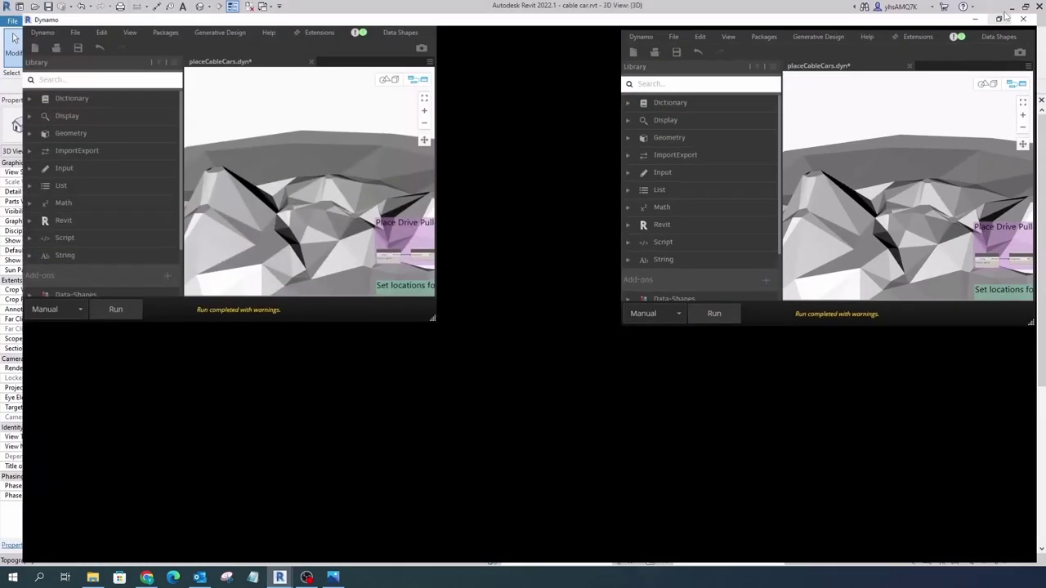
scroll(459, 240, up, 2)
scroll(460, 240, up, 3)
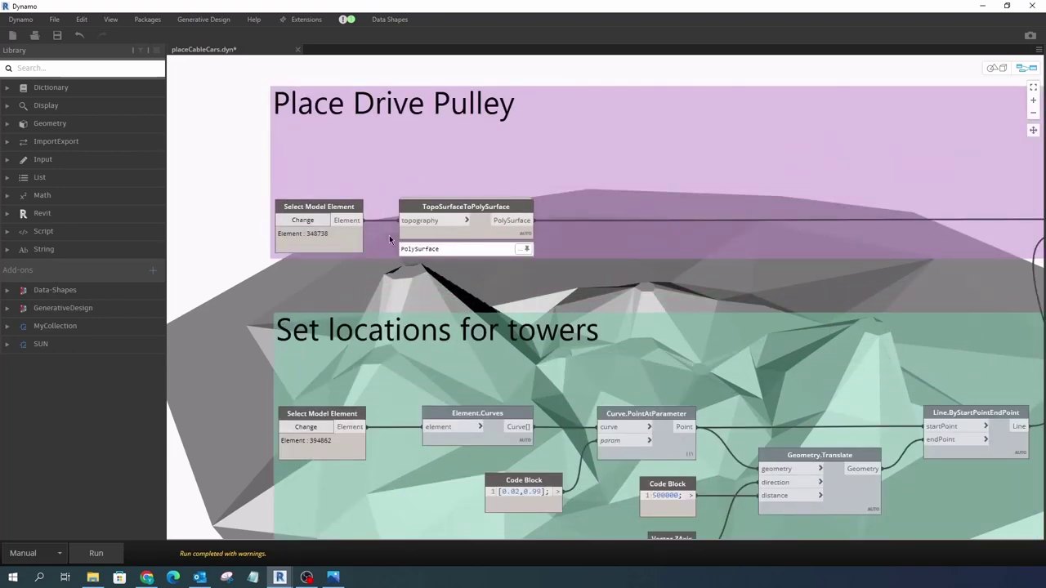
click(447, 237)
click(242, 219)
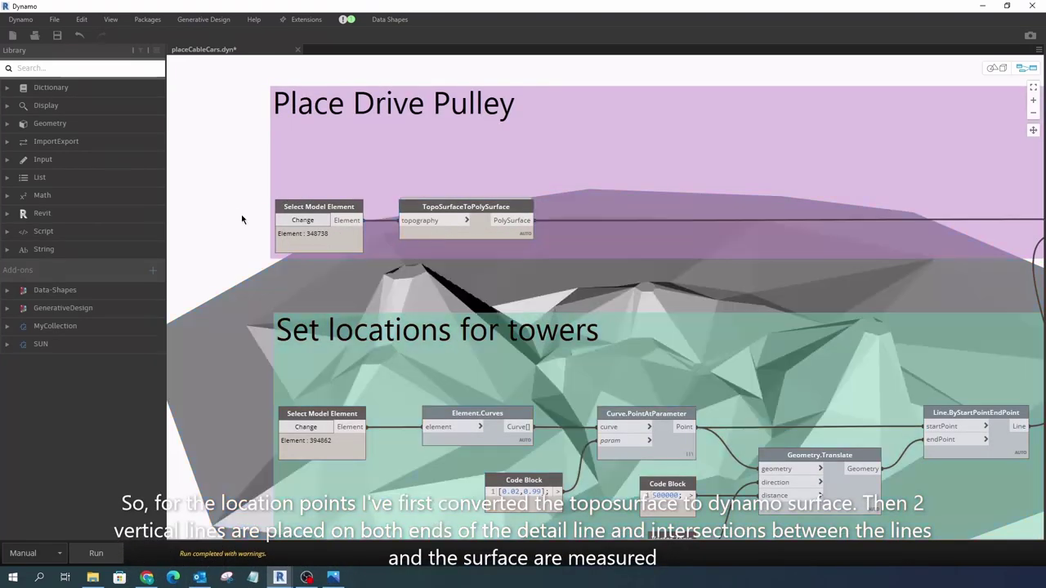
double_click(460, 235)
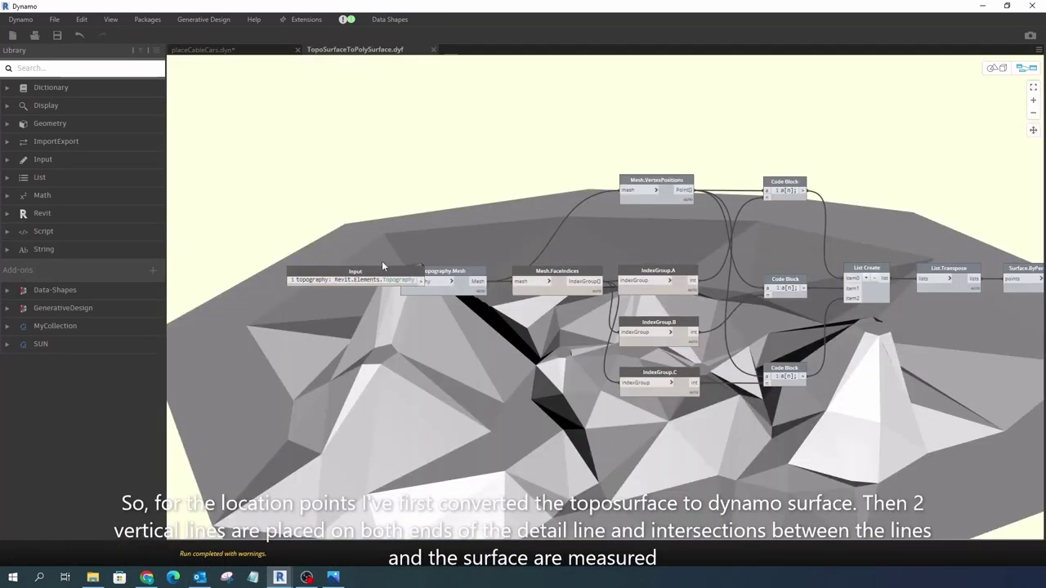
scroll(882, 308, up, 2)
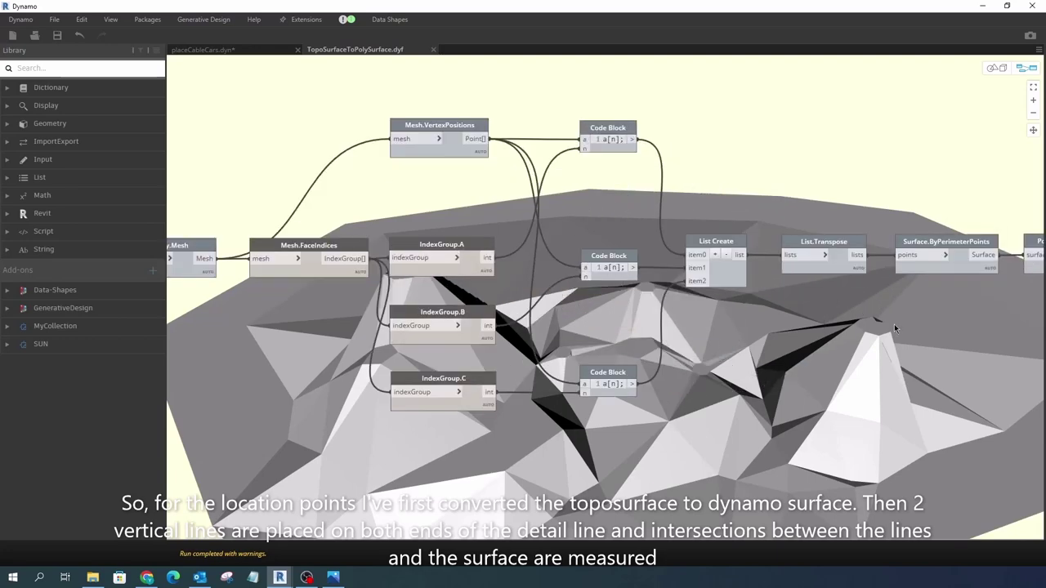
middle_drag(894, 328, 559, 333)
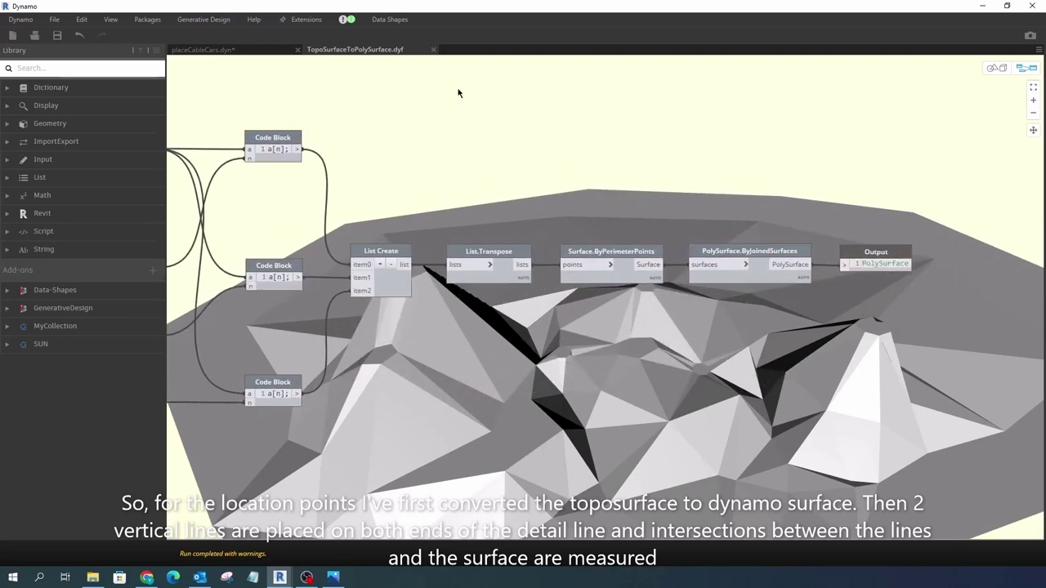
click(433, 49)
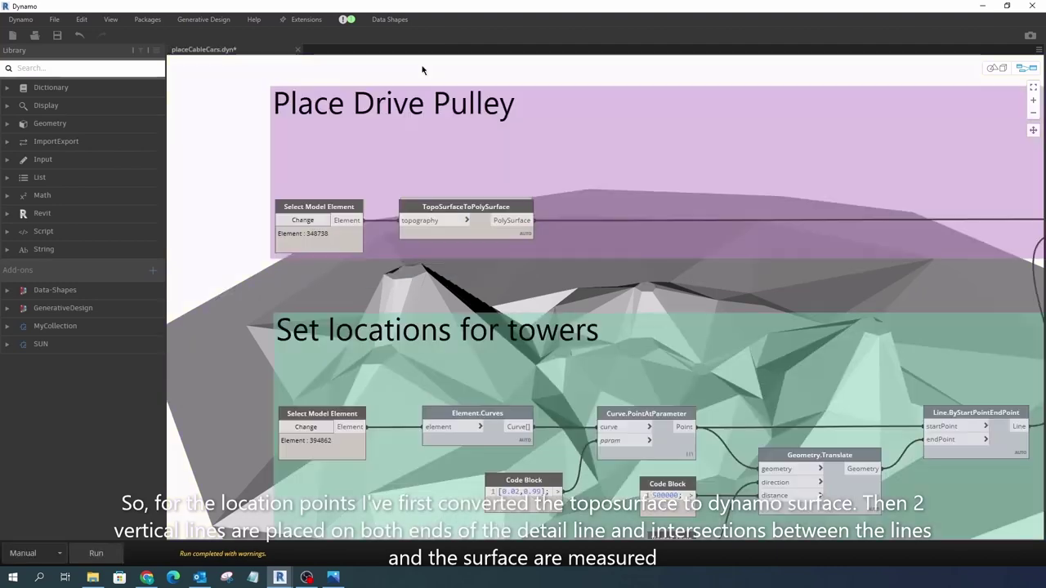
Toggle Preview on Element.Curves, Curve.PointAtParameter, Line.ByStartPointEndPoint and TopoSurfaceToPolySurface
scroll(282, 324, up, 3)
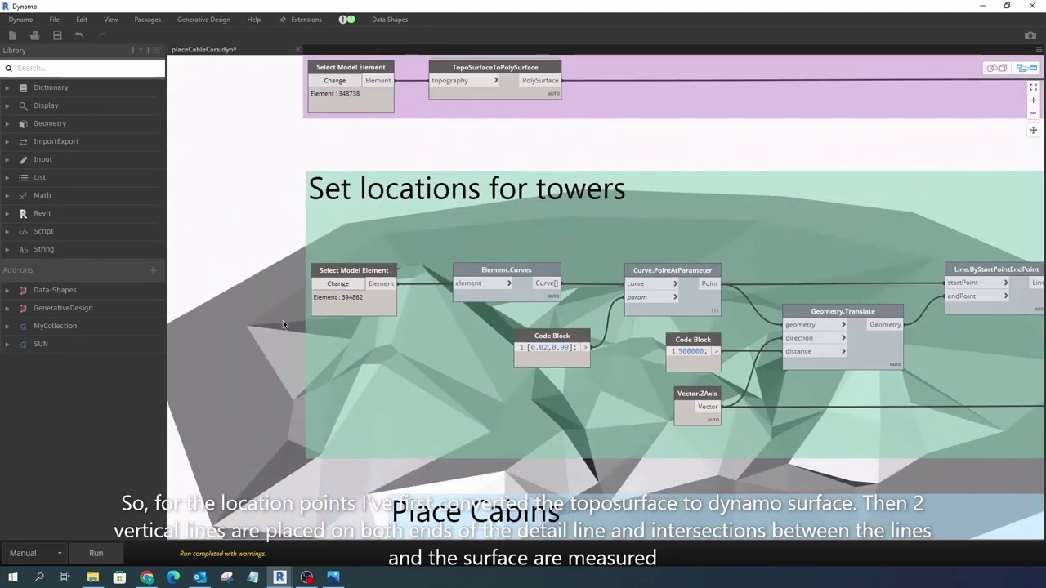
right_click(493, 297)
click(526, 378)
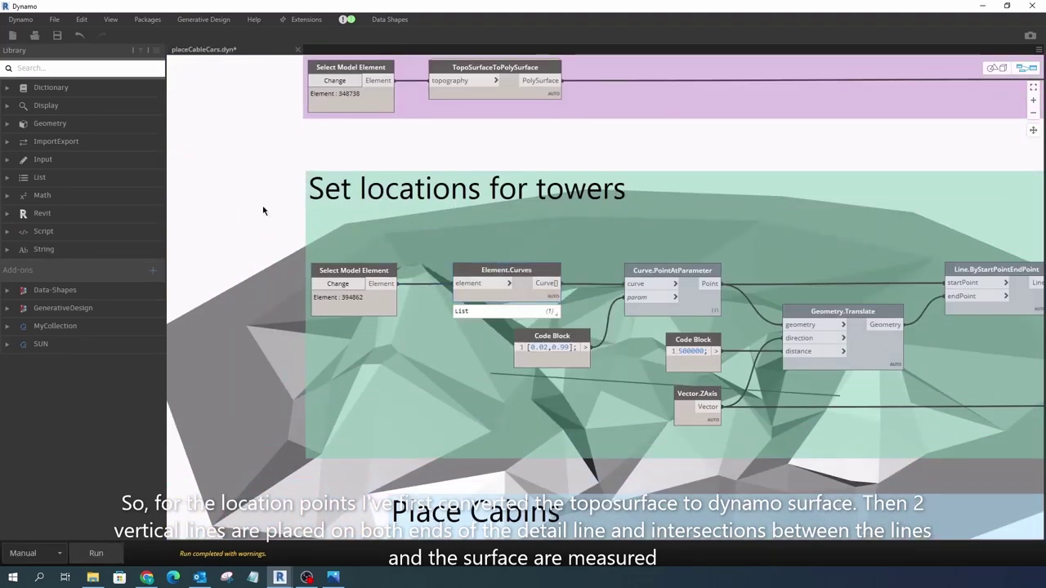
scroll(263, 210, down, 1)
scroll(418, 272, up, 2)
right_click(493, 251)
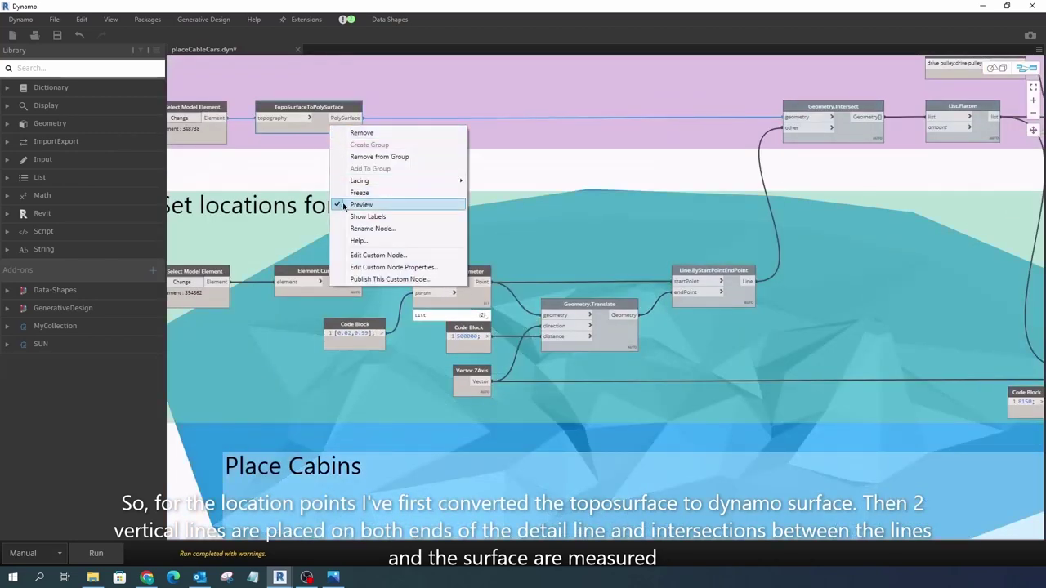
click(339, 204)
scroll(569, 374, up, 3)
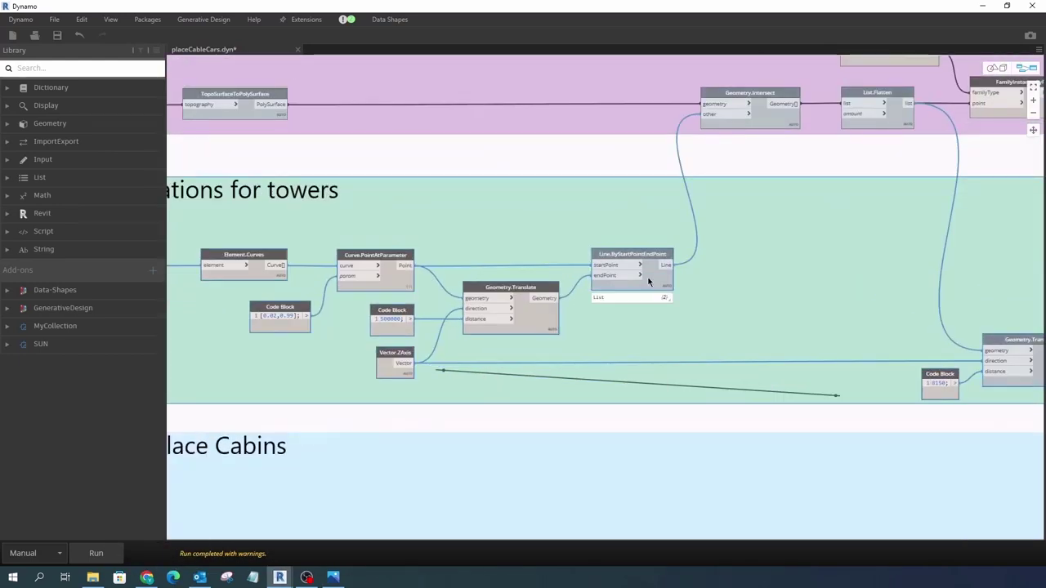
right_click(648, 282)
click(669, 355)
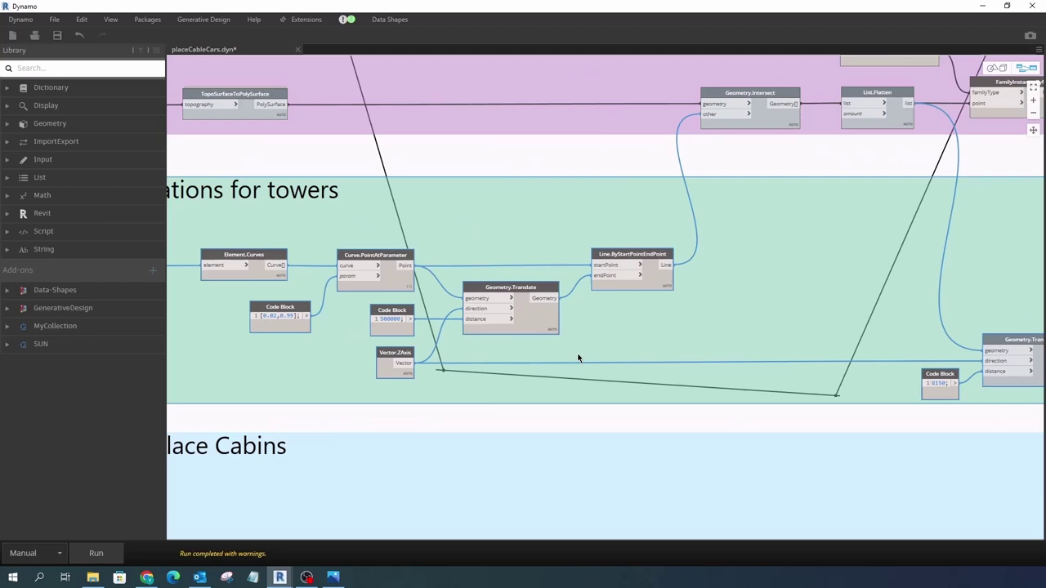
right_click(246, 114)
click(294, 189)
scroll(376, 231, down, 5)
scroll(490, 236, up, 5)
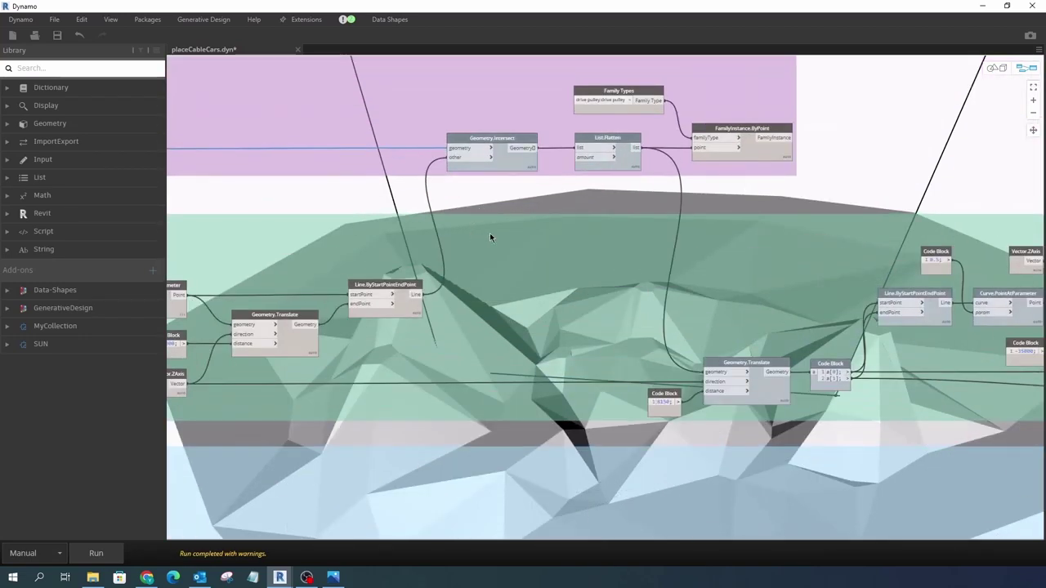
Toggle the Geometry.Intersect node's geometry preview
right_click(523, 158)
click(549, 236)
scroll(458, 266, down, 3)
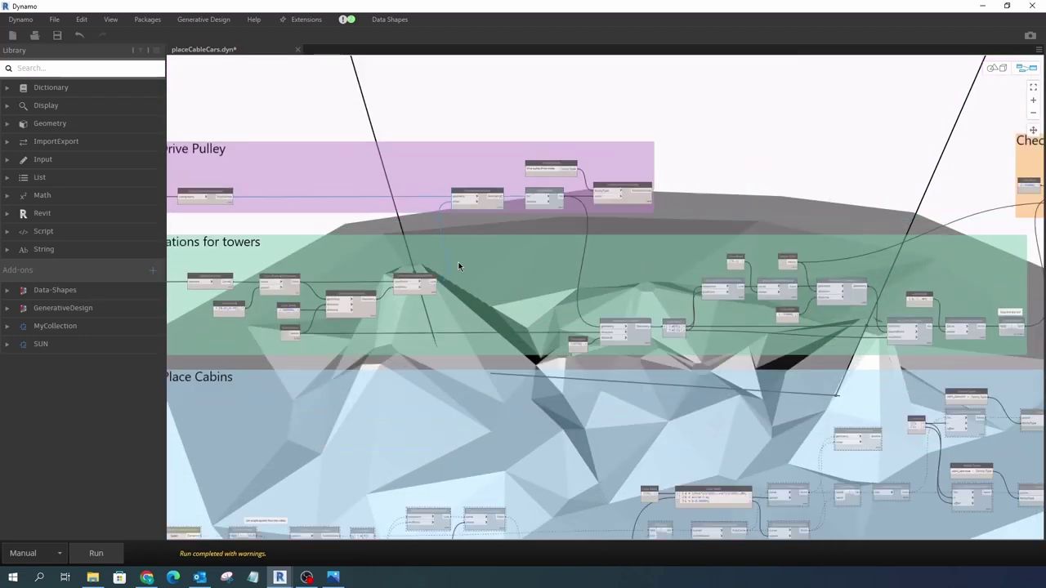
scroll(469, 220, up, 3)
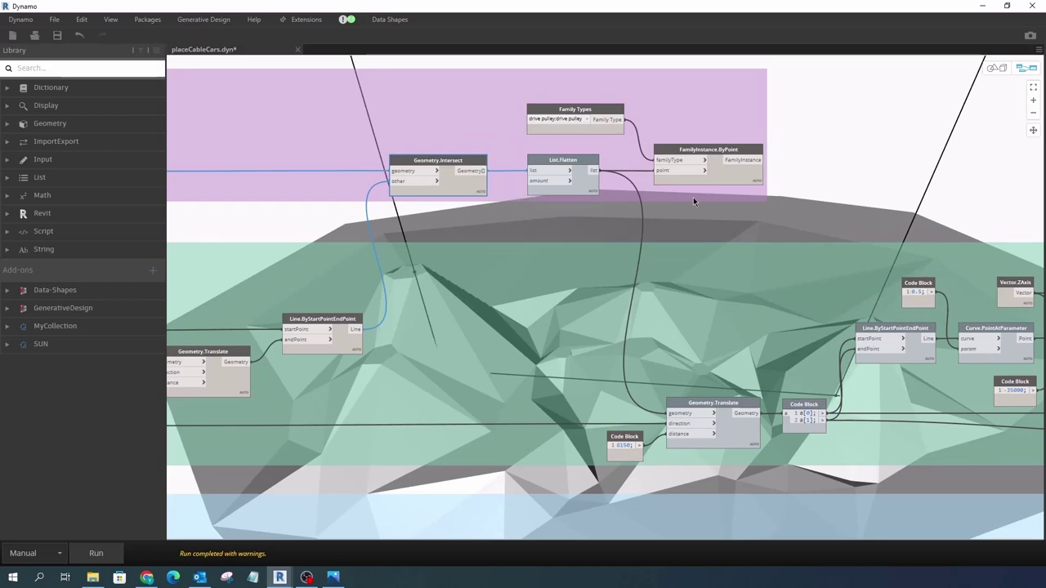
scroll(693, 197, down, 3)
scroll(382, 251, up, 2)
scroll(382, 251, up, 1)
Toggle Preview on Element.Curves, another tower-location node, Geometry.Translate and Line.ByStartPointEndPoint
right_click(400, 367)
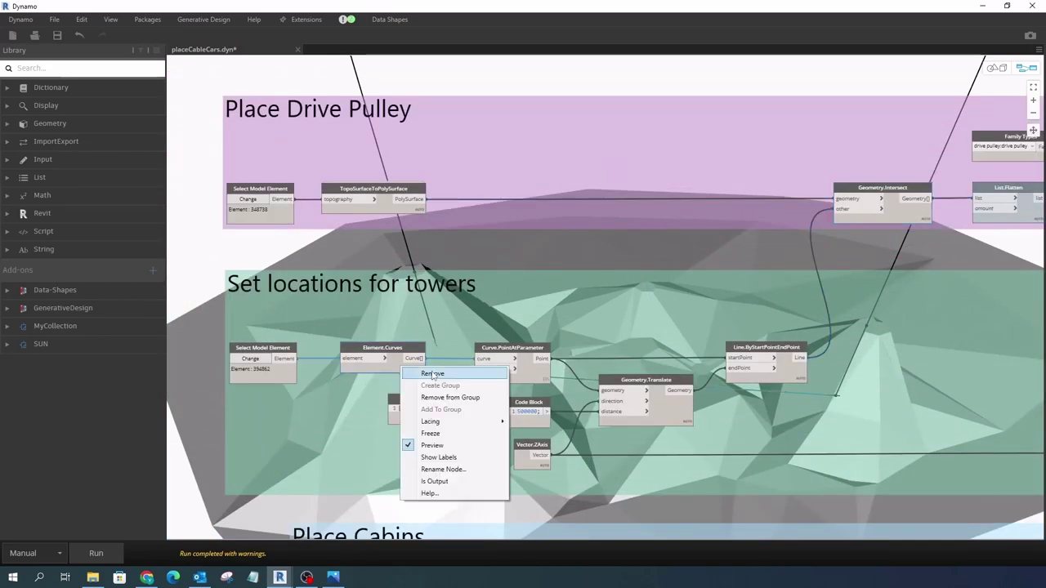
click(408, 446)
right_click(513, 367)
click(527, 446)
scroll(527, 446, down, 2)
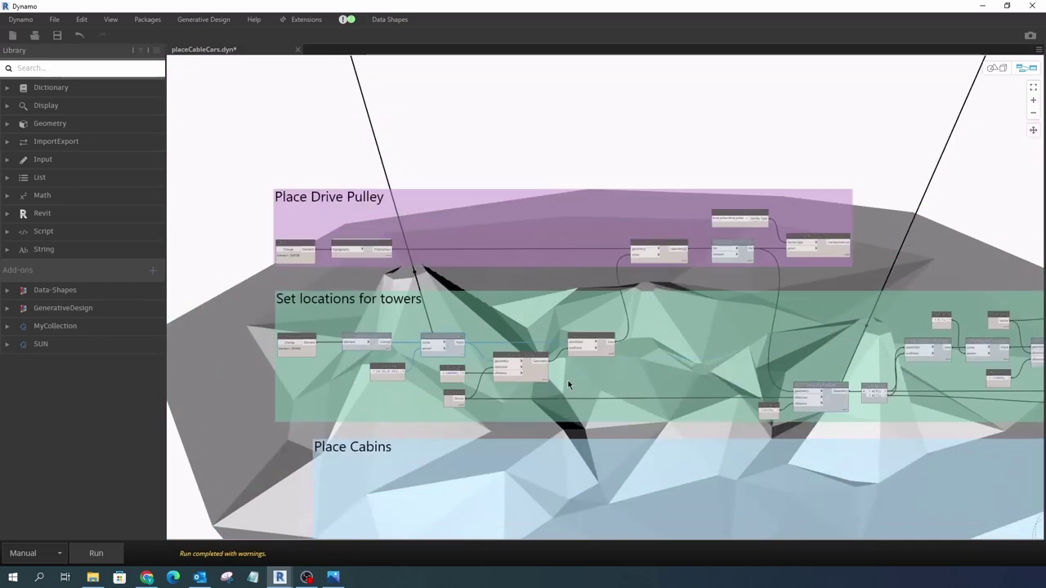
scroll(498, 371, up, 3)
right_click(498, 370)
click(522, 450)
right_click(611, 321)
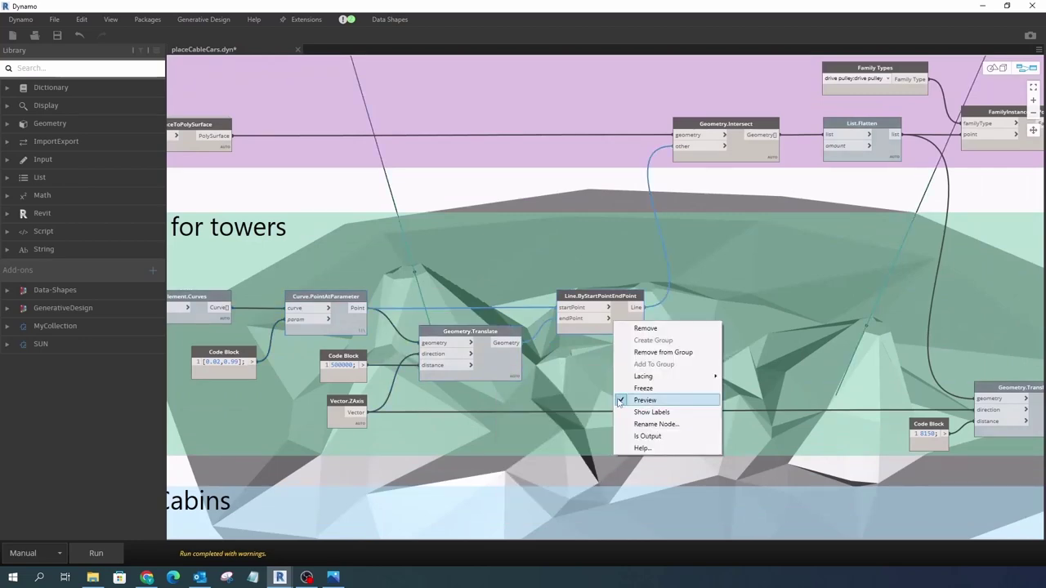
click(629, 400)
scroll(370, 269, down, 3)
scroll(731, 266, up, 3)
scroll(179, 264, down, 3)
scroll(274, 286, up, 2)
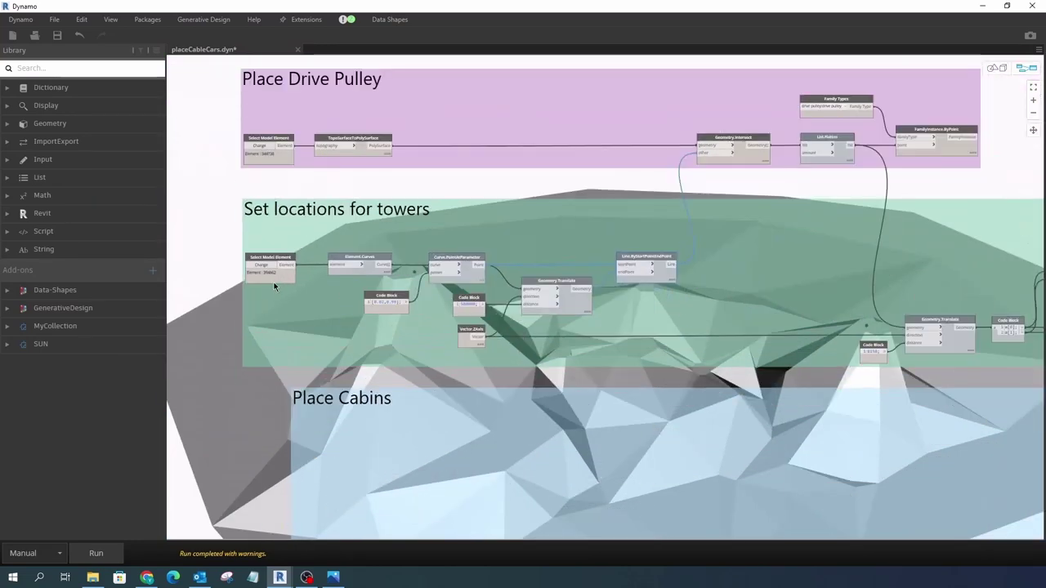
Toggle Preview on the Geometry.Translate points, the line between end points, and its midpoint
scroll(268, 282, down, 2)
scroll(469, 276, up, 5)
scroll(572, 270, down, 1)
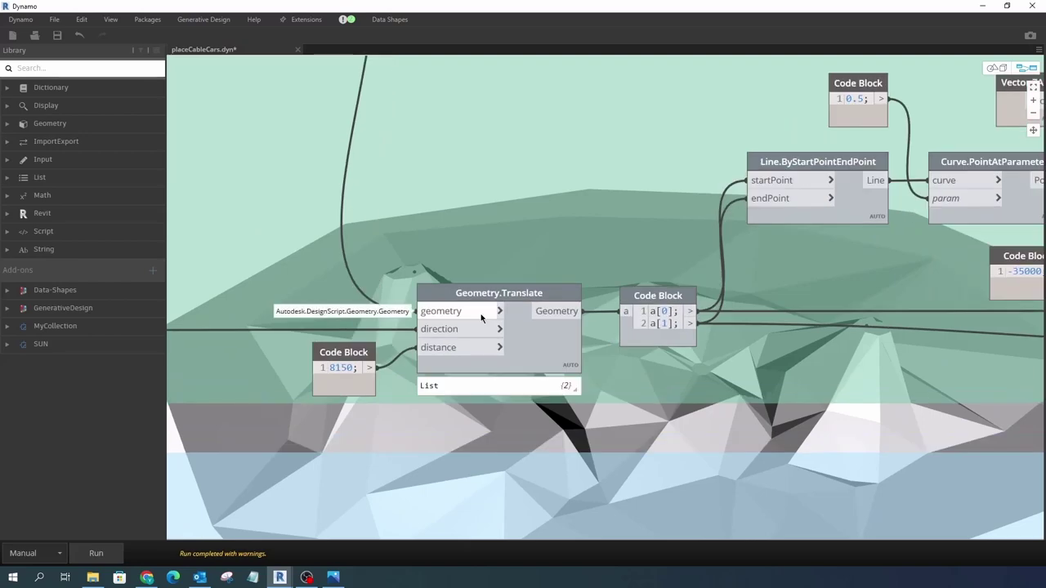
right_click(546, 353)
click(576, 428)
scroll(294, 284, down, 4)
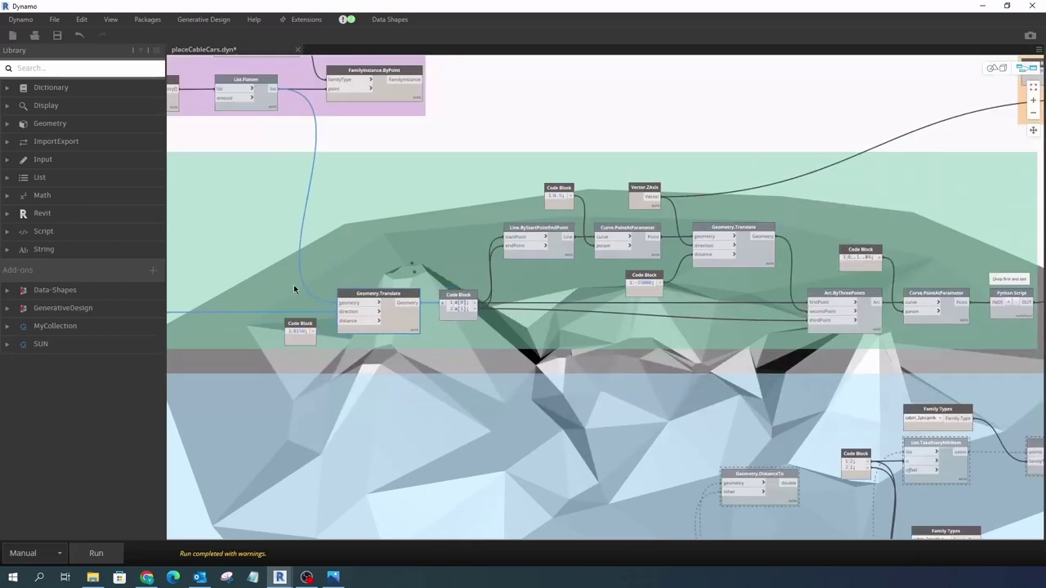
scroll(419, 290, up, 3)
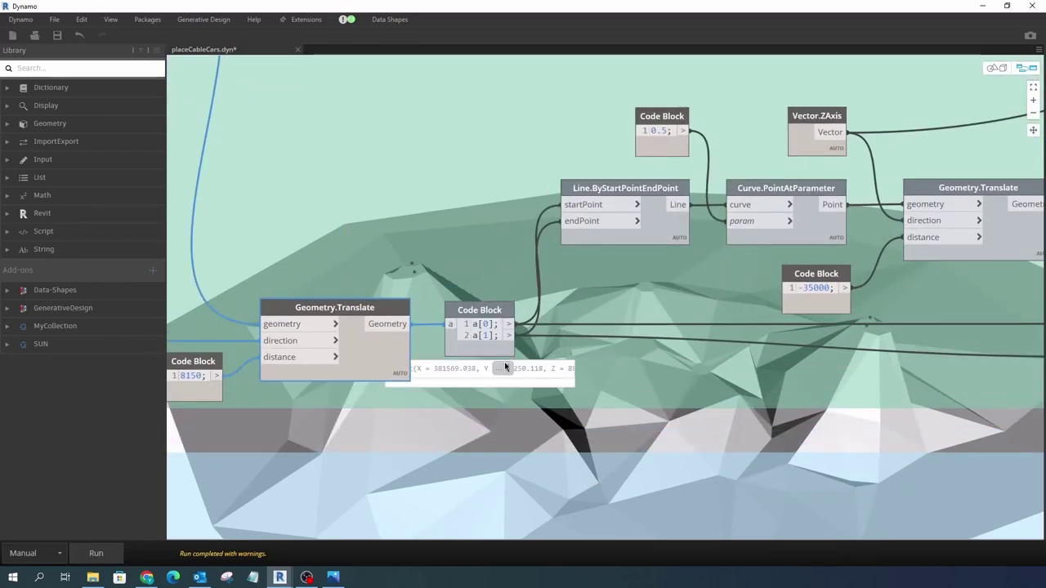
right_click(673, 237)
click(705, 305)
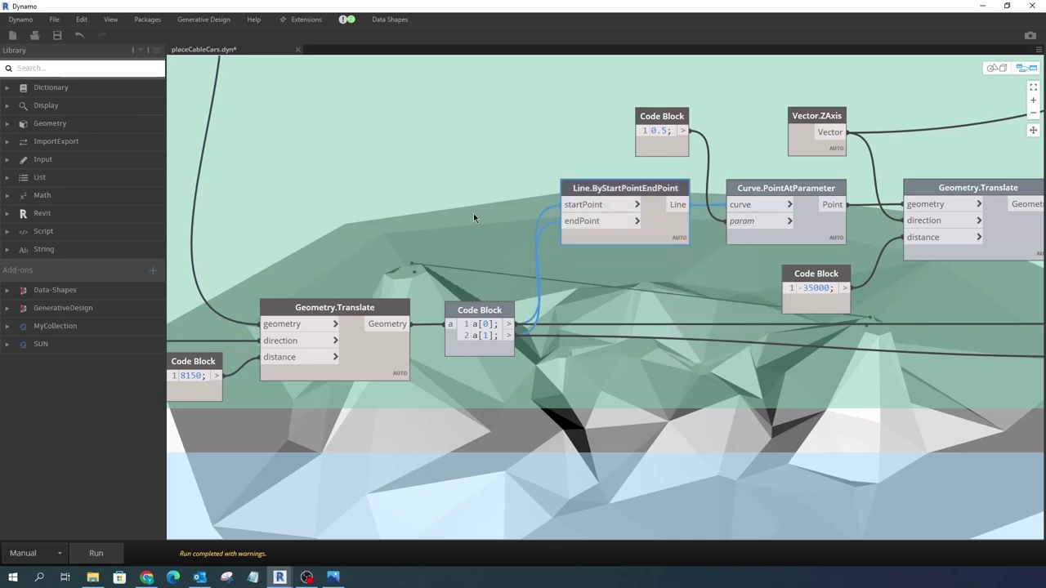
scroll(532, 224, up, 2)
scroll(531, 224, down, 2)
scroll(532, 224, up, 2)
scroll(532, 228, down, 2)
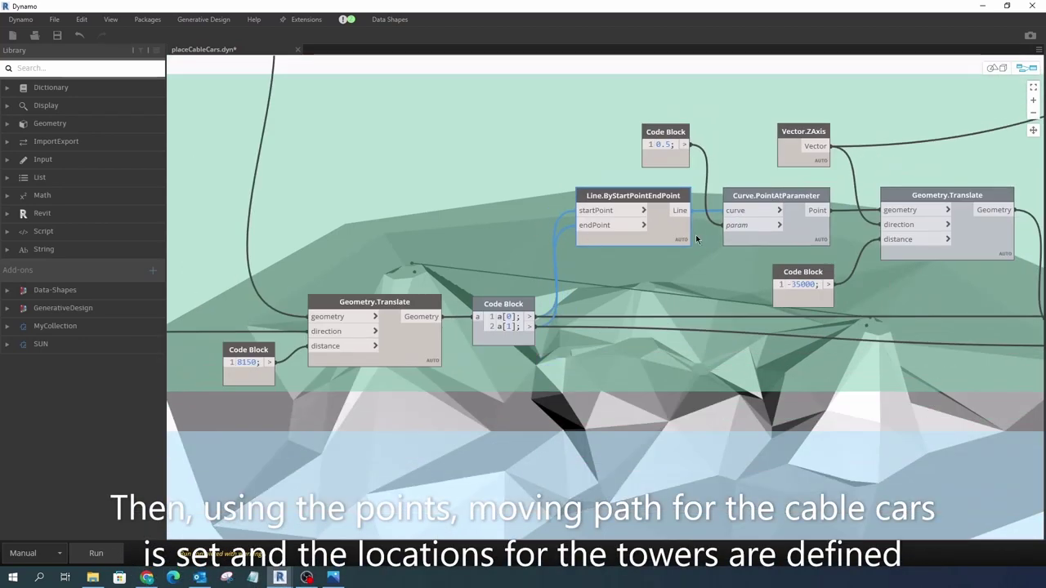
scroll(690, 237, down, 2)
scroll(690, 236, up, 4)
right_click(690, 236)
click(718, 314)
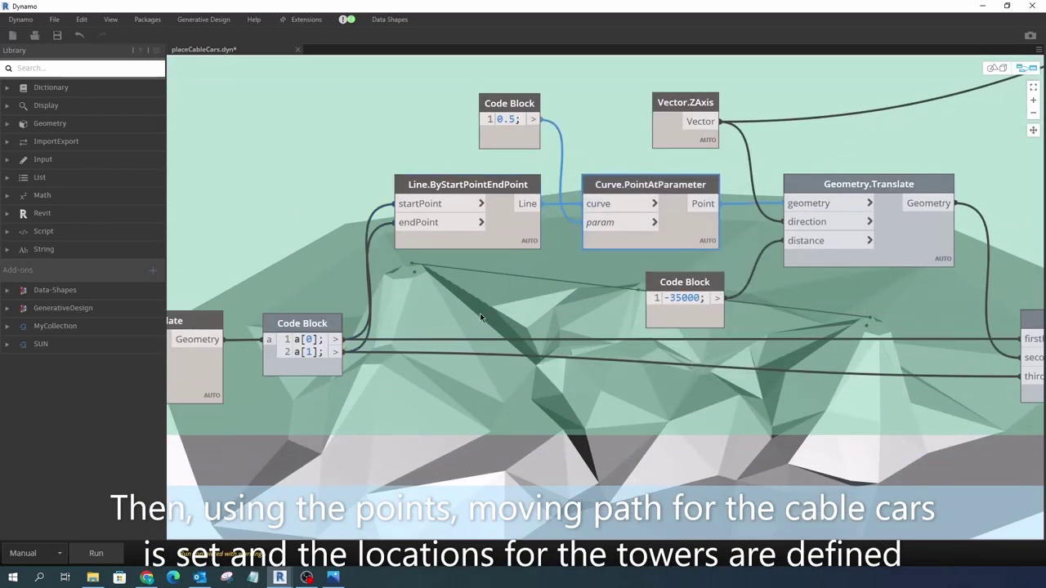
Toggle previews along the lowered midpoint, line, midpoint and translate nodes up to Arc.ByThreePoints
mouse_move(480, 313)
middle_down()
mouse_move(343, 267)
mouse_move(242, 261)
middle_up()
right_click(674, 211)
click(706, 284)
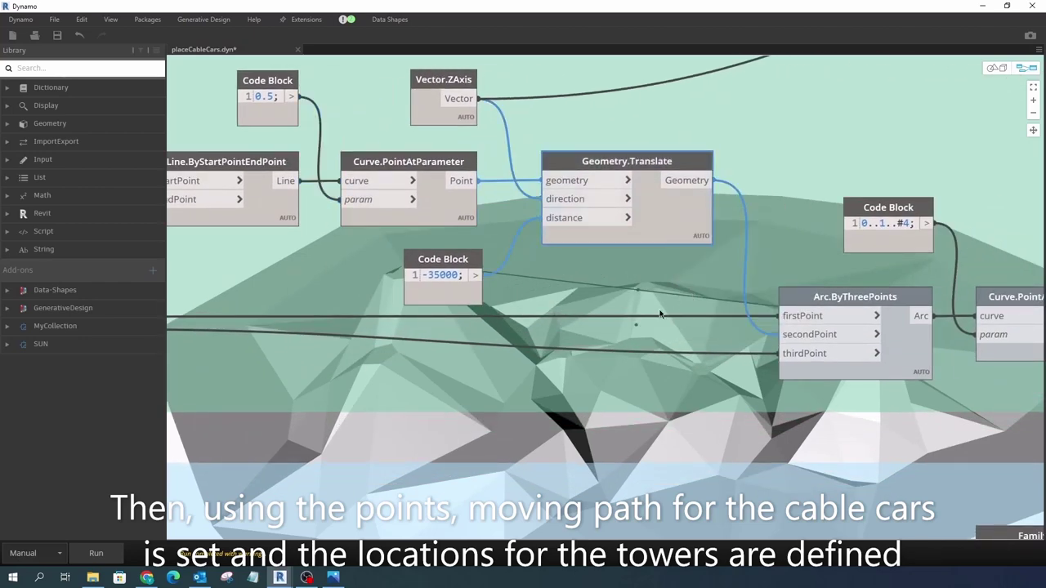
right_click(272, 211)
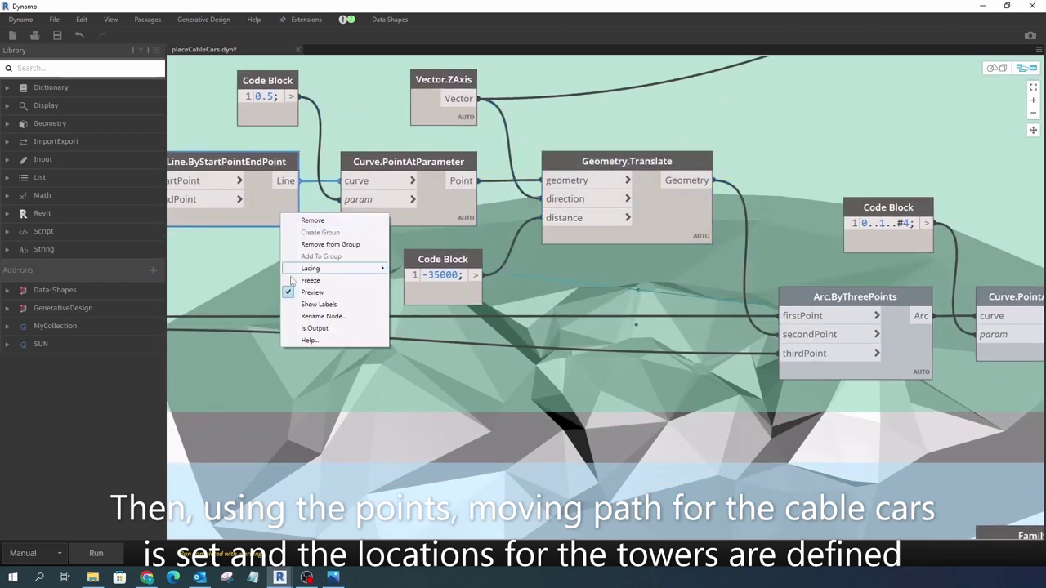
click(307, 289)
right_click(456, 212)
click(490, 290)
right_click(690, 218)
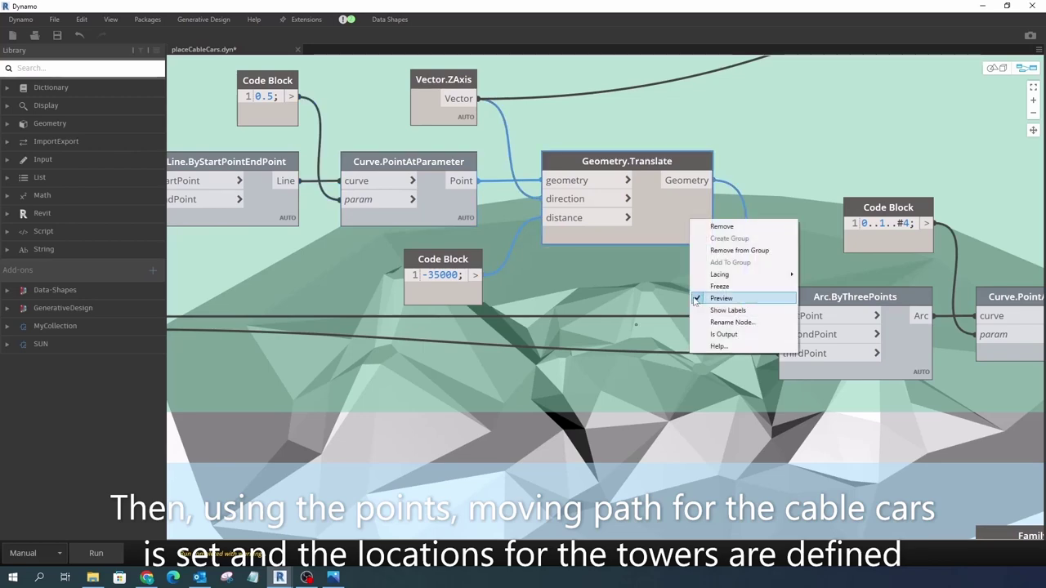
click(719, 299)
right_click(832, 299)
click(864, 380)
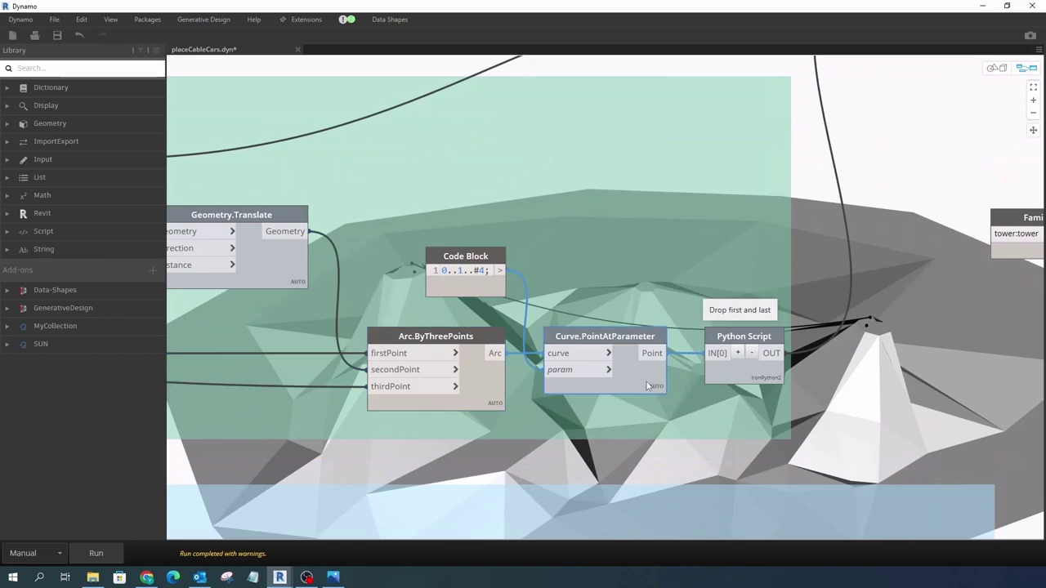
right_click(647, 382)
click(675, 461)
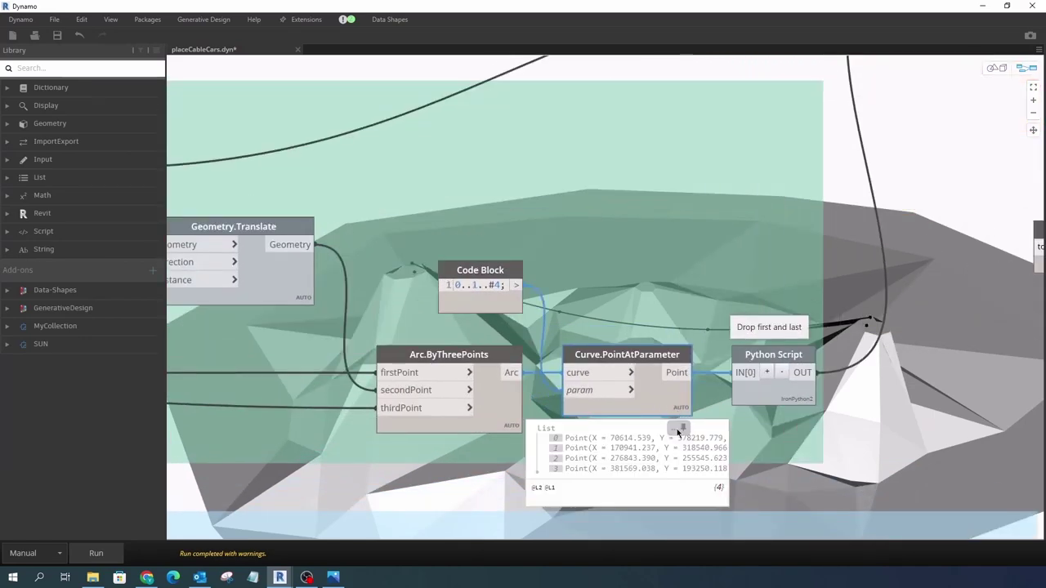
click(606, 435)
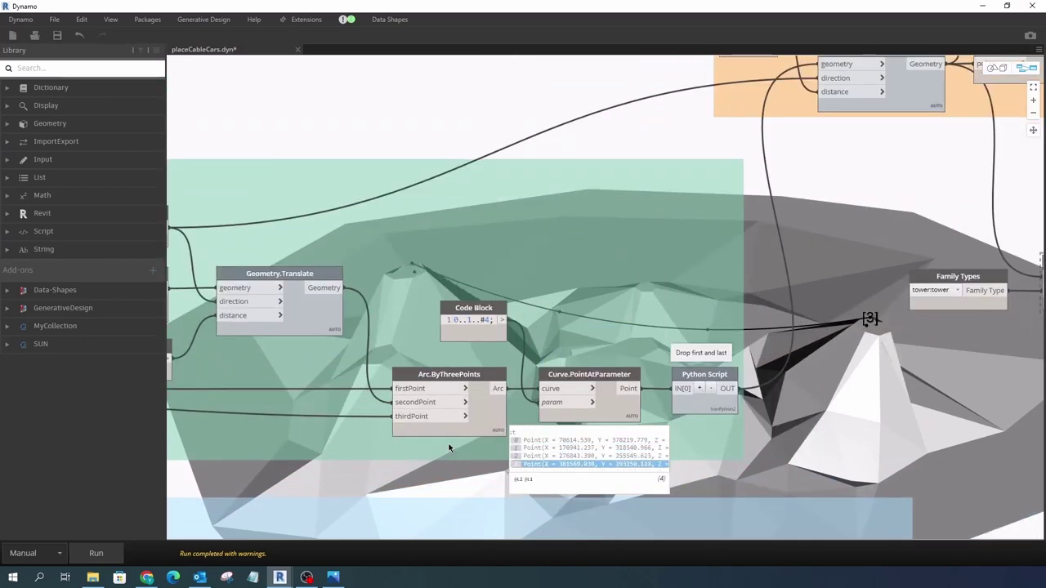
right_click(600, 411)
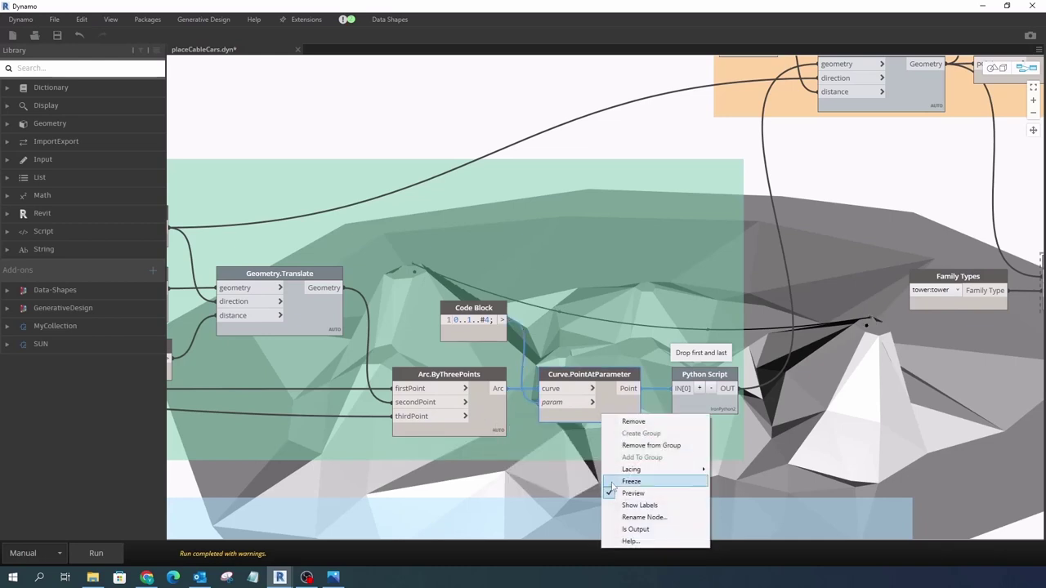
click(703, 397)
right_click(712, 409)
click(745, 312)
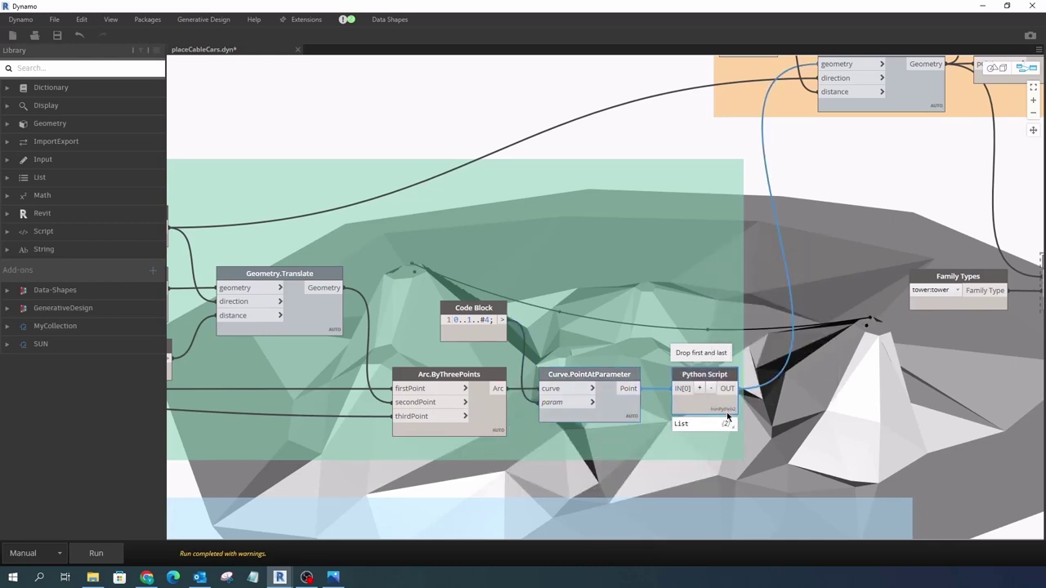
double_click(705, 402)
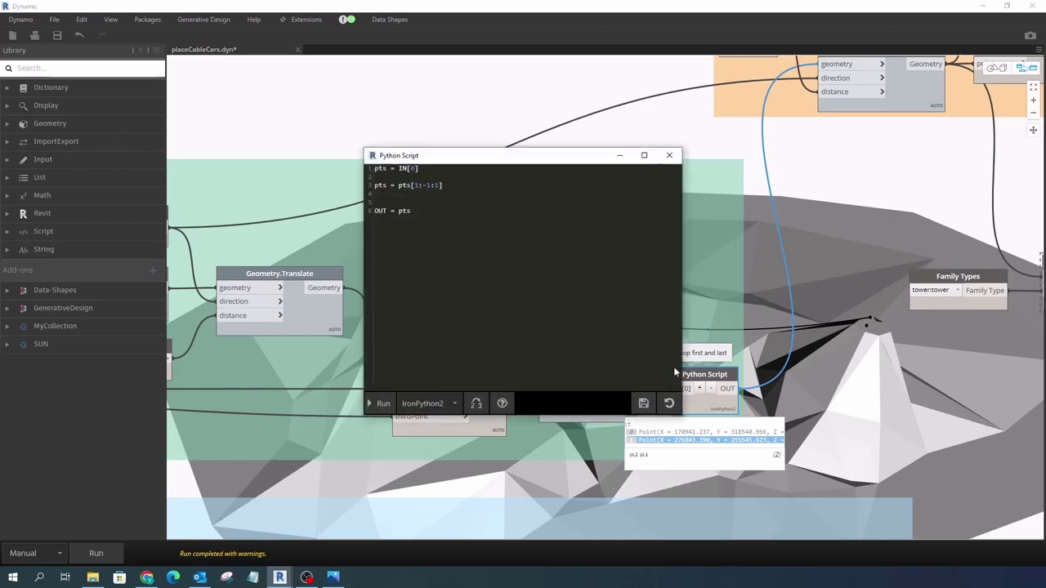
click(669, 156)
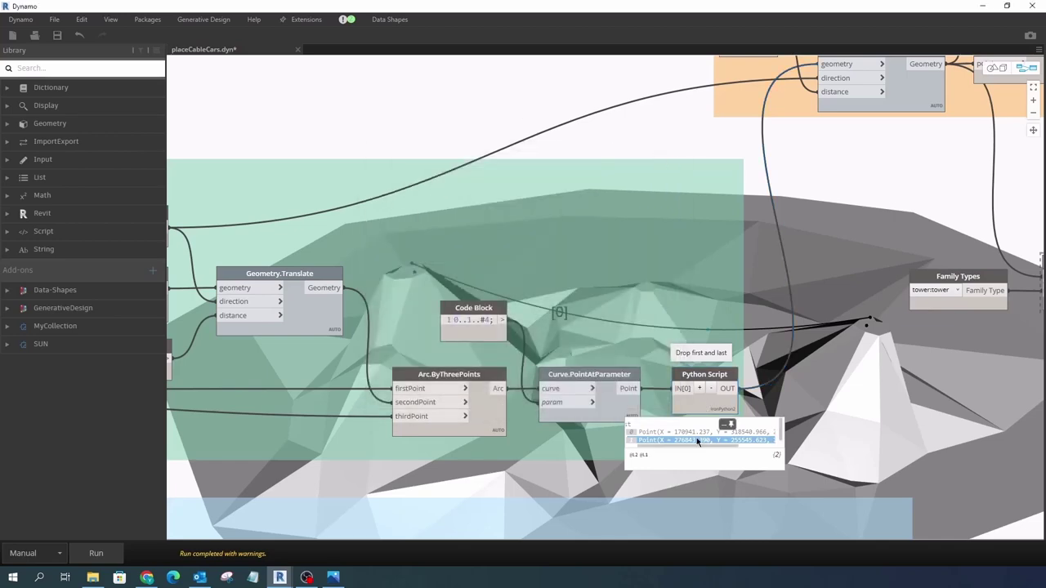
right_click(727, 410)
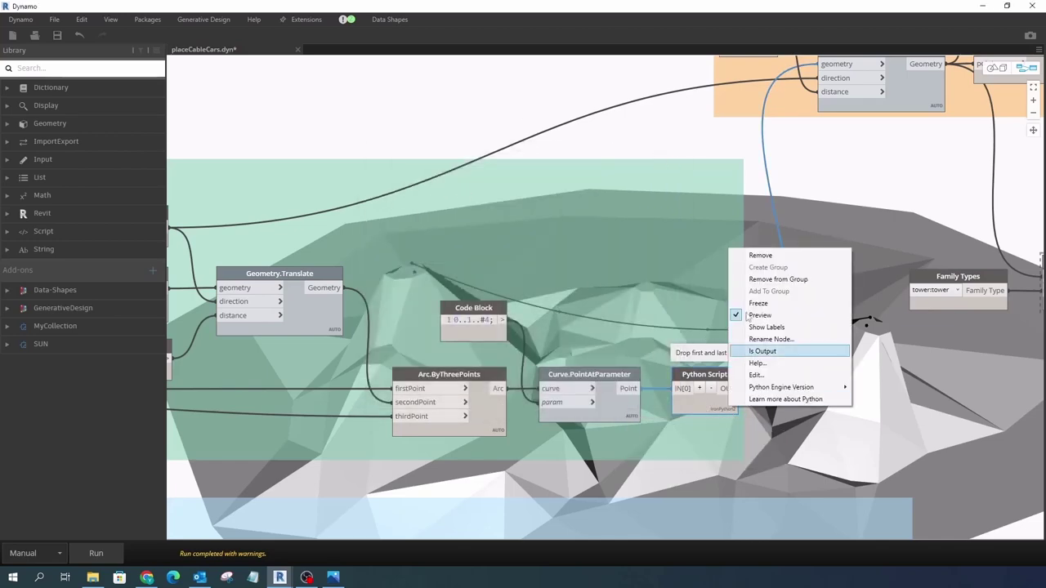
click(760, 315)
scroll(683, 255, down, 5)
scroll(405, 181, up, 3)
Toggle the preview of the Geometry.Translate node's translated geometry
scroll(413, 187, down, 2)
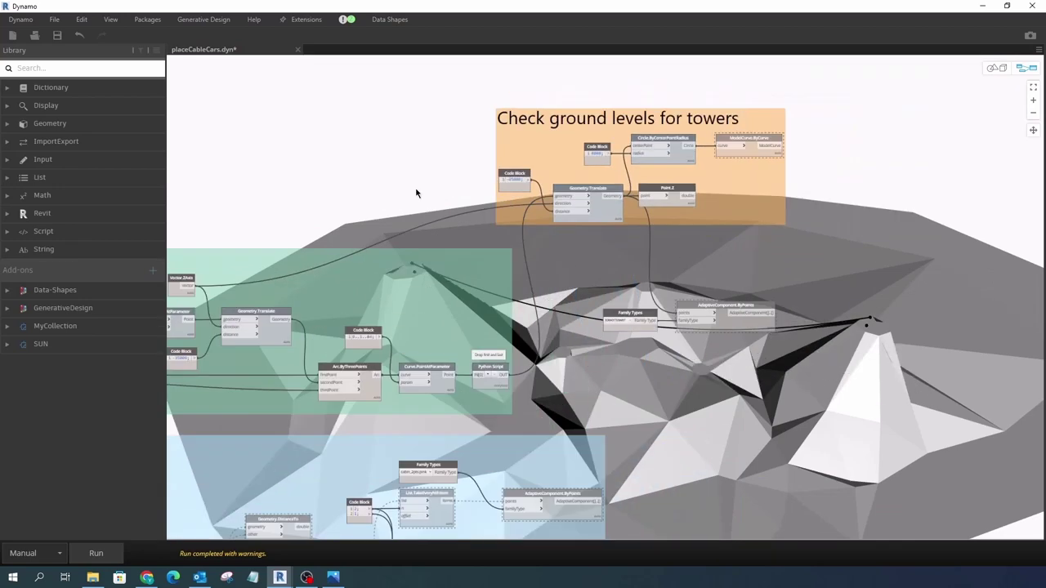
scroll(490, 237, up, 2)
scroll(532, 256, down, 3)
scroll(325, 297, up, 1)
scroll(441, 300, up, 2)
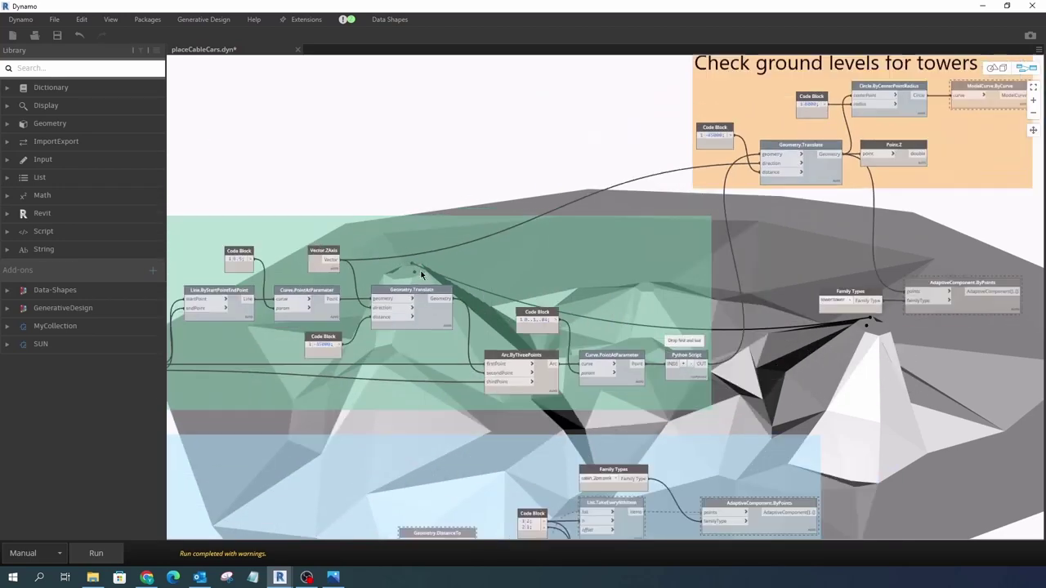
scroll(710, 341, up, 1)
right_click(812, 173)
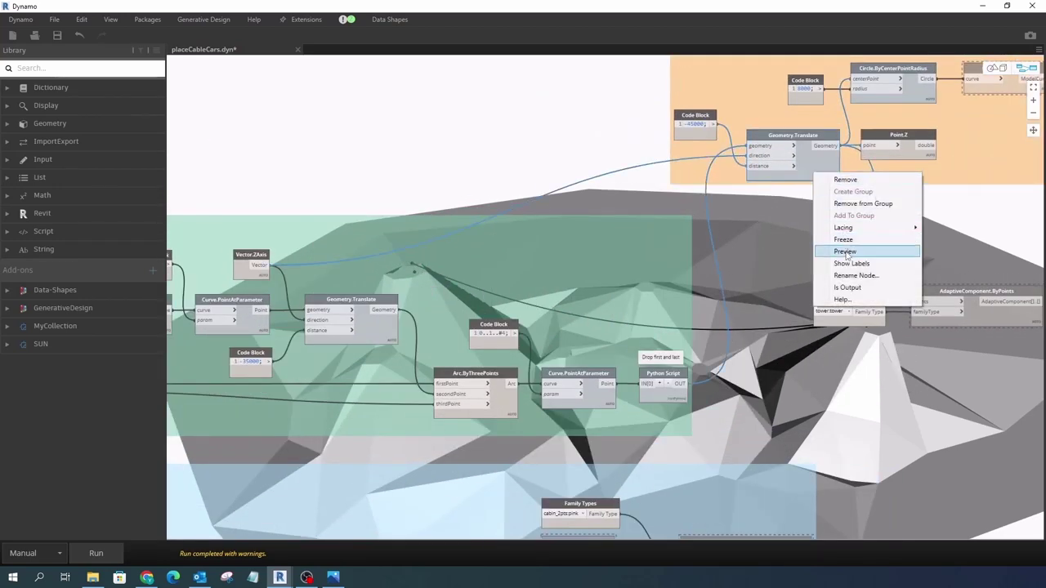
click(590, 194)
Adjust the circle node and read the tower ground heights, about 32302 and 22277
scroll(616, 327, down, 2)
scroll(666, 303, up, 2)
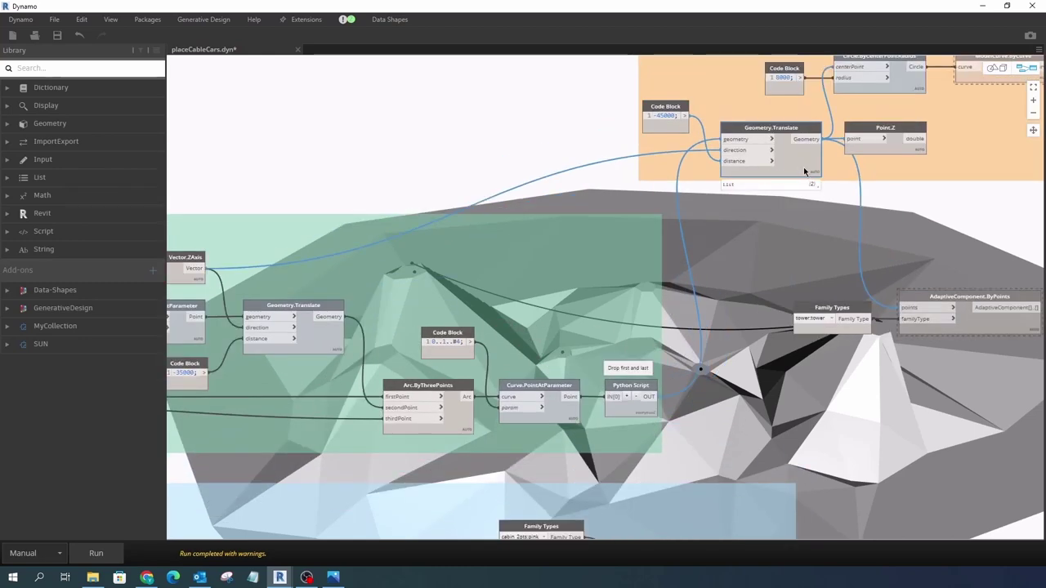
scroll(727, 206, down, 2)
scroll(815, 220, up, 1)
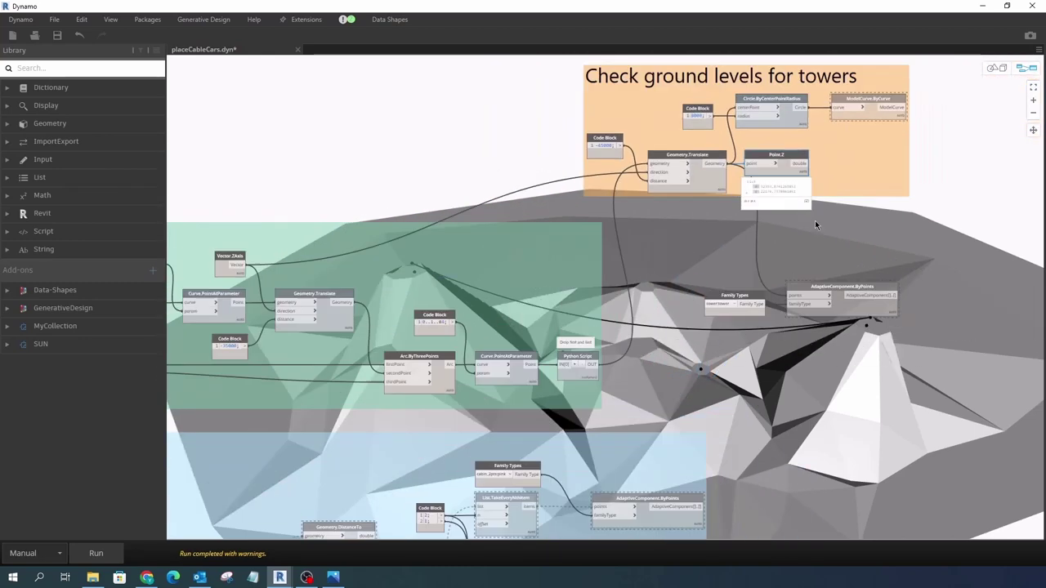
scroll(814, 220, up, 2)
right_click(797, 115)
click(825, 180)
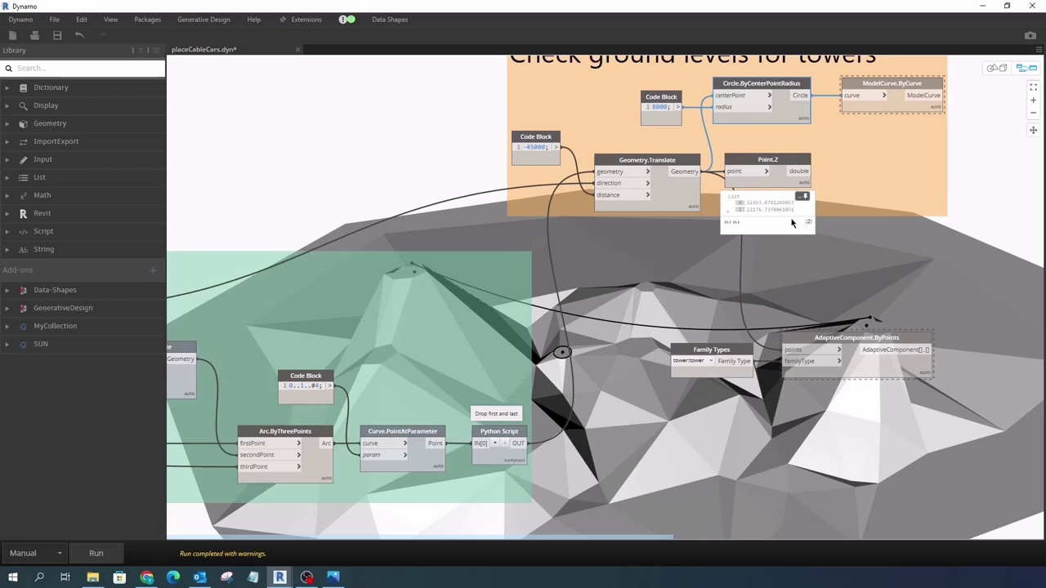
scroll(792, 222, up, 3)
In the Site plan's topography edit, read point elevations 32400 and 22200 beside the tower circles
click(981, 6)
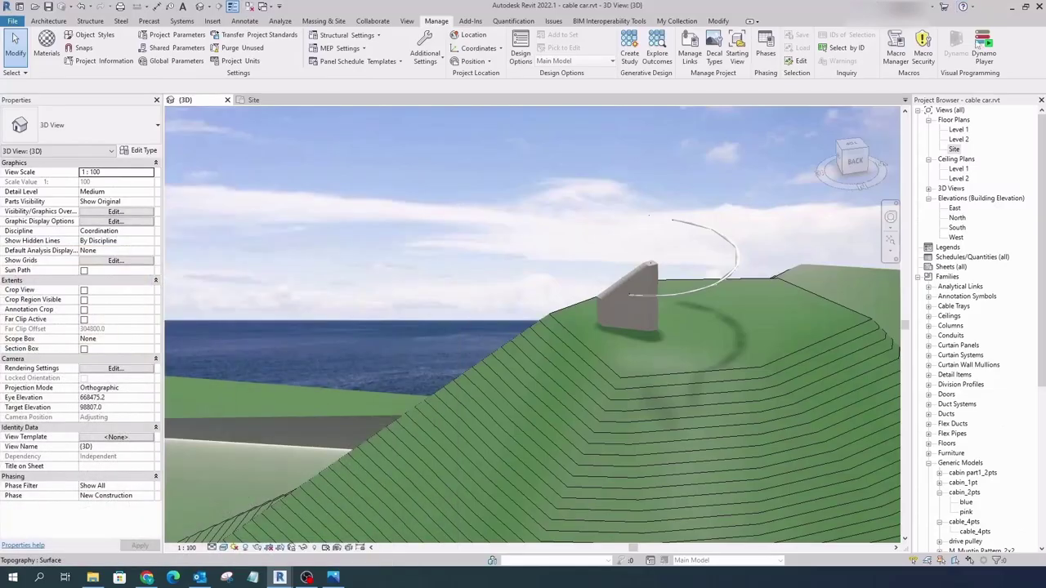
double_click(954, 149)
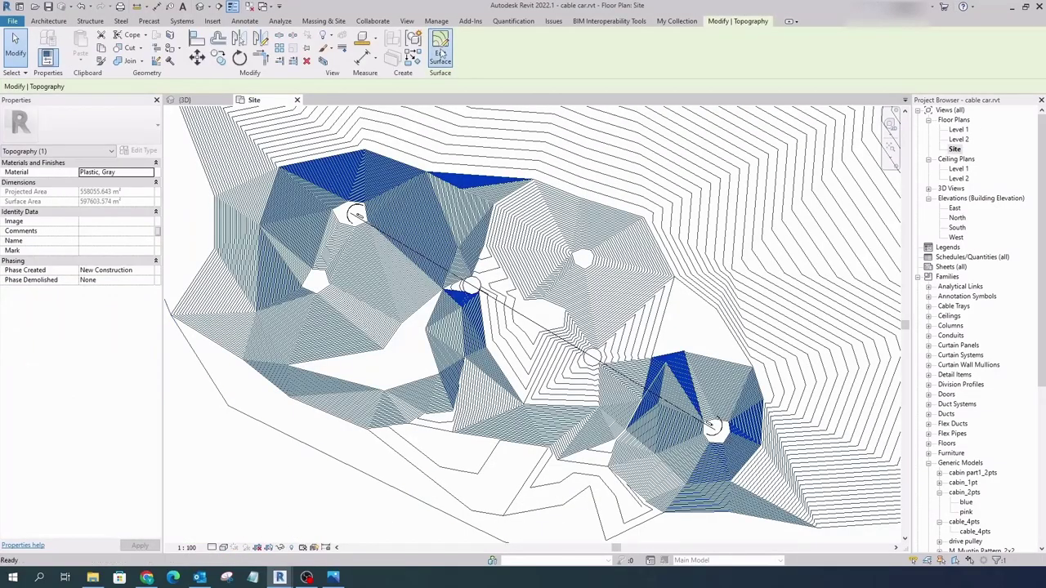
click(439, 49)
scroll(462, 302, up, 3)
scroll(465, 294, up, 3)
click(462, 291)
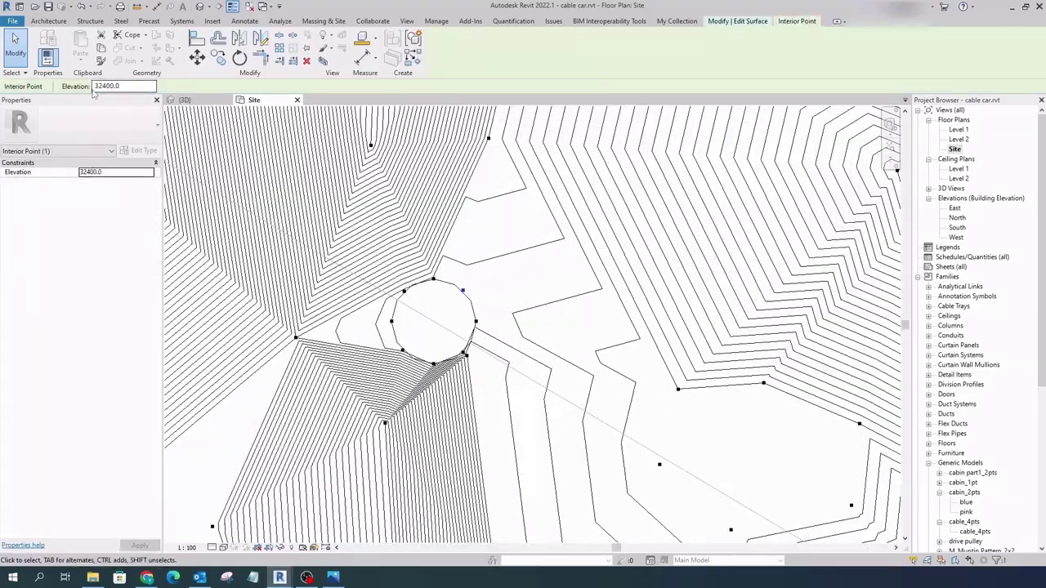
scroll(462, 291, down, 3)
middle_drag(790, 506, 662, 425)
scroll(662, 424, up, 2)
click(658, 415)
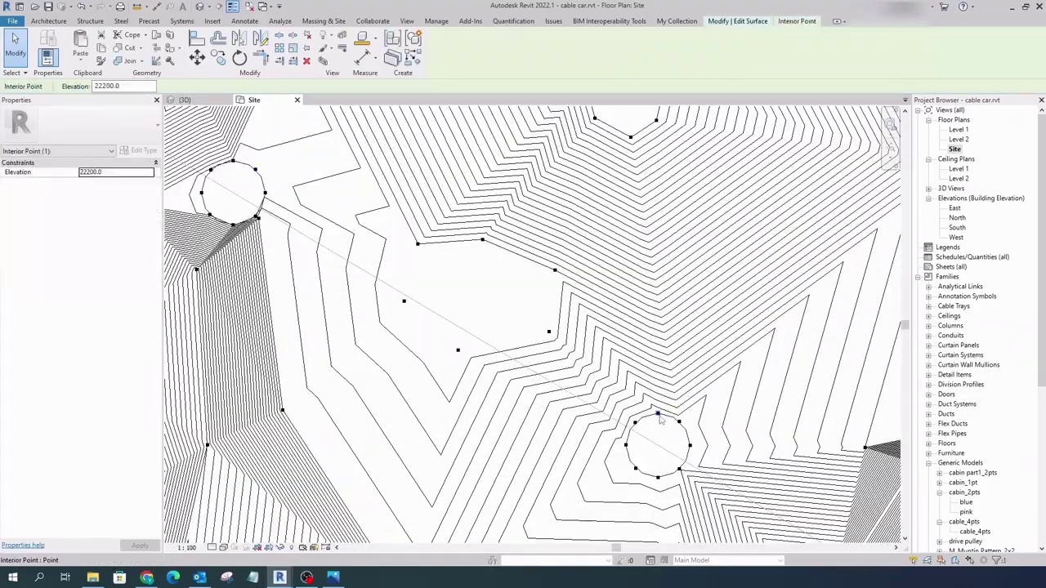
Close the Site plan, finish the surface edit, and return to the Dynamo graph
click(298, 99)
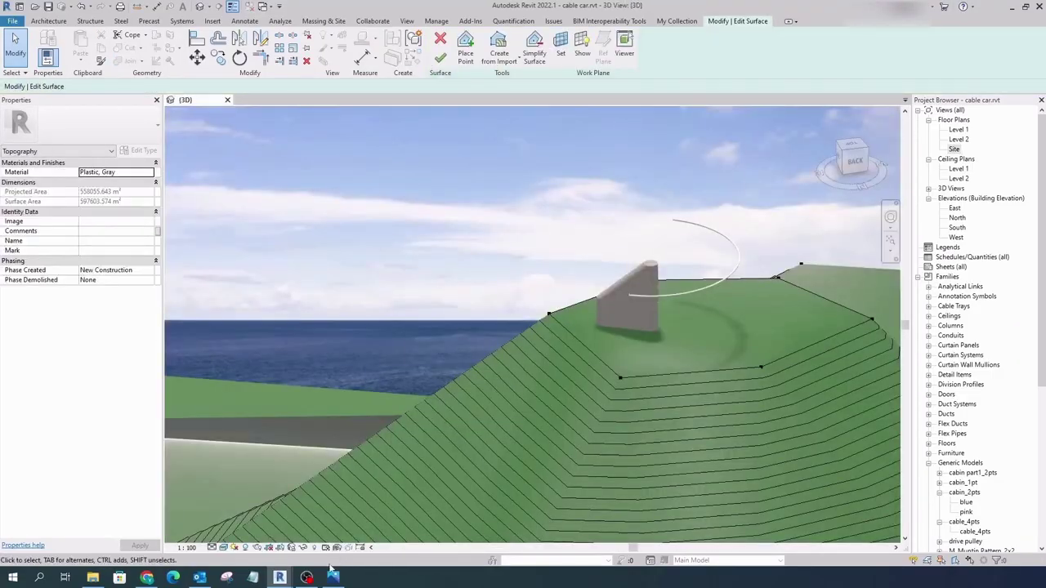
click(440, 57)
mouse_move(278, 578)
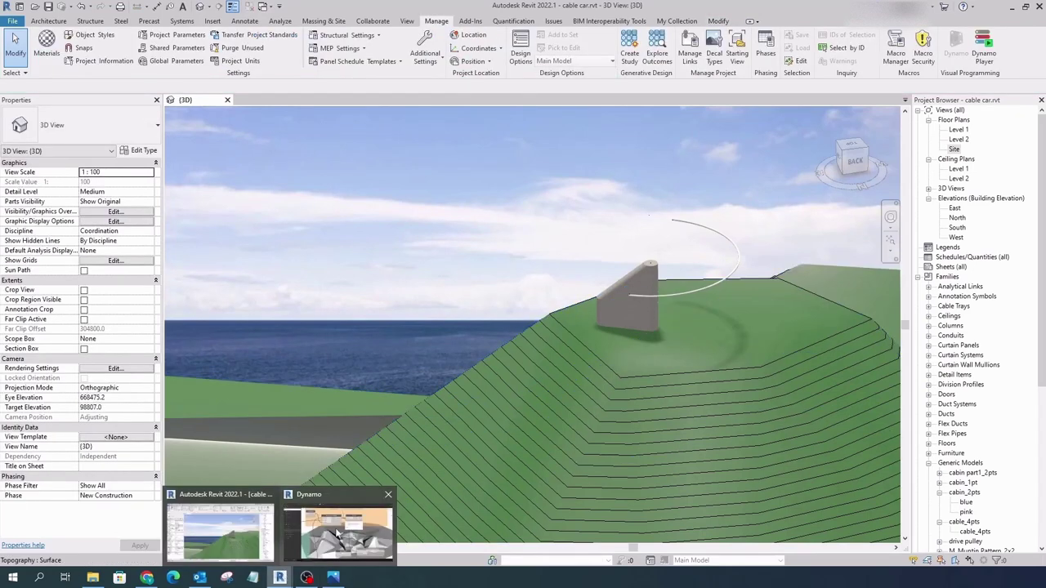
click(339, 531)
Bring up the options of the AdaptiveComponent.ByPoints tower placement node
scroll(572, 220, down, 3)
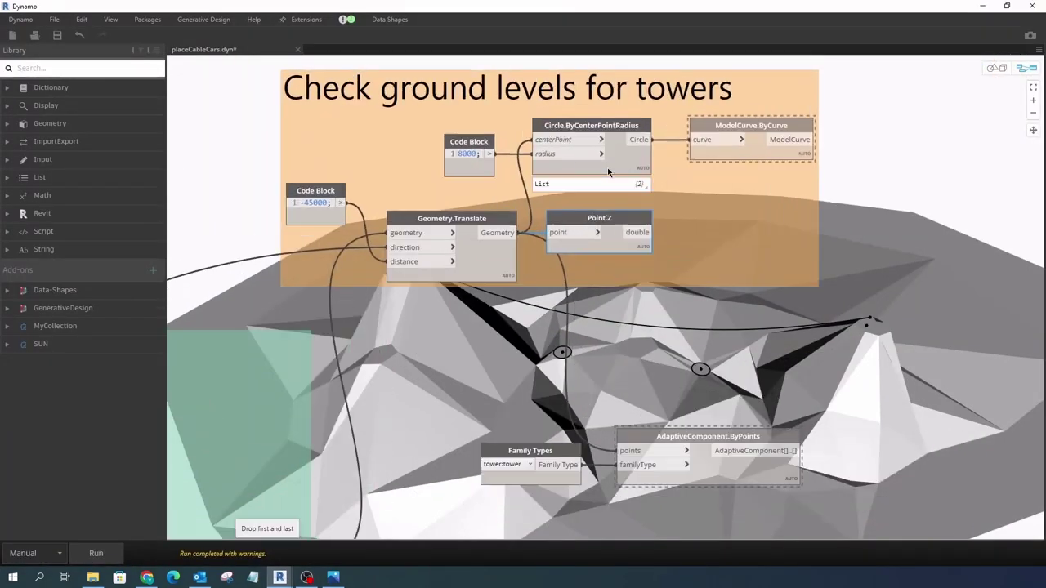
scroll(808, 163, down, 5)
scroll(809, 212, up, 3)
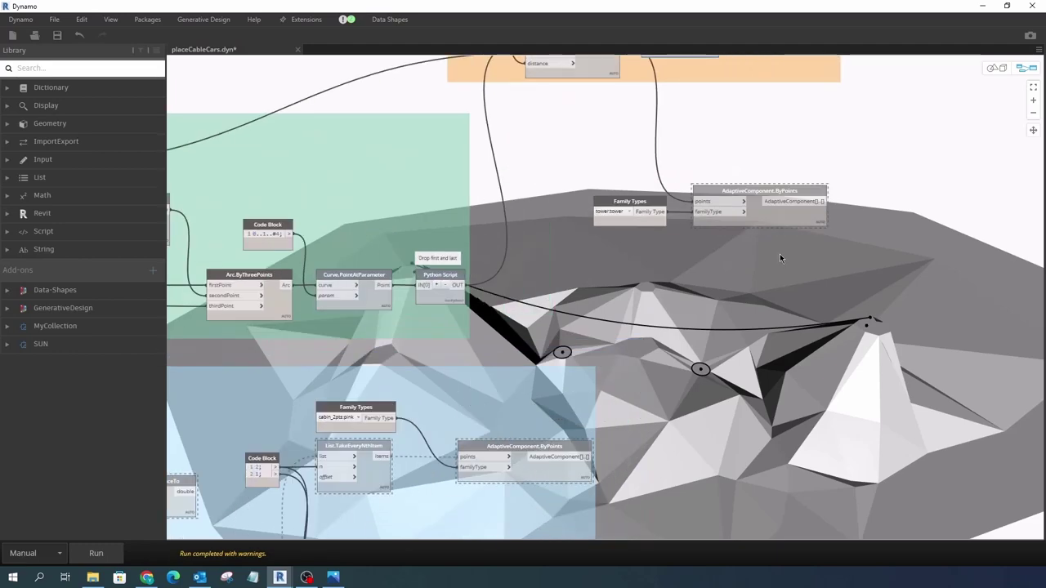
scroll(780, 253, up, 2)
scroll(621, 145, down, 2)
scroll(618, 143, up, 3)
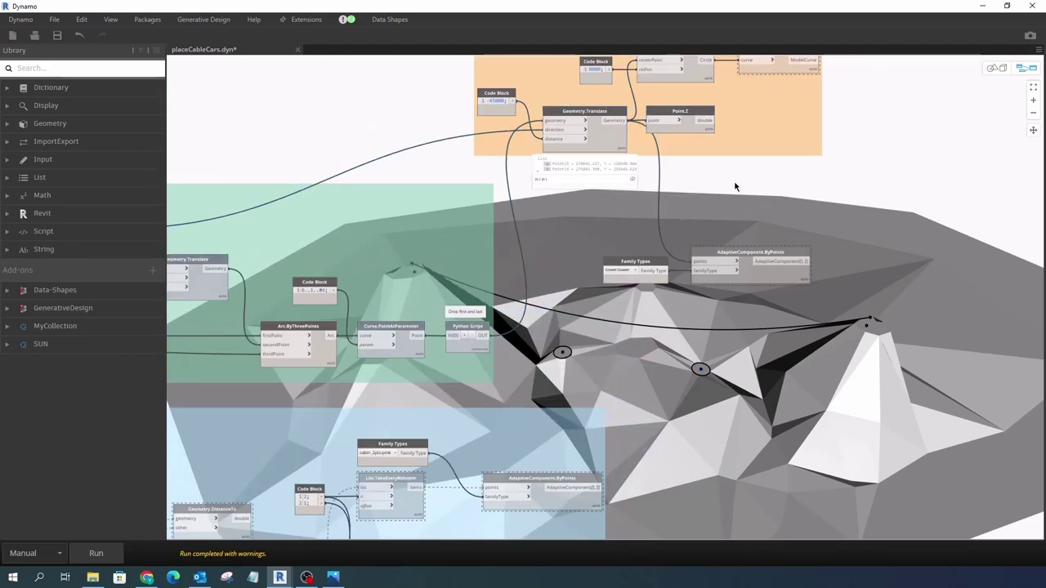
scroll(734, 187, up, 2)
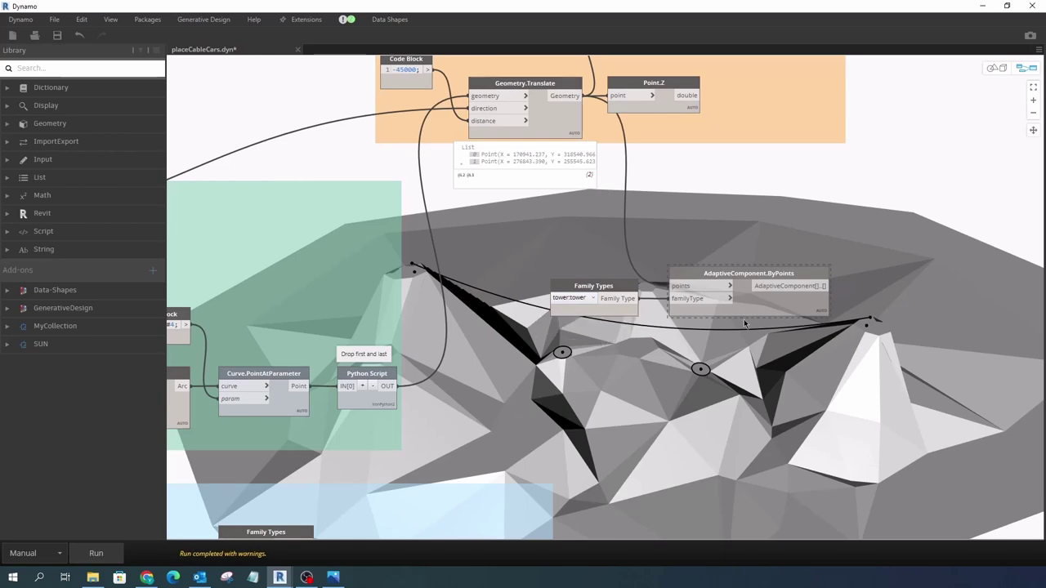
right_click(781, 309)
Restore down Dynamo and orbit Revit's 3D view to see the towers on the hills
click(1007, 6)
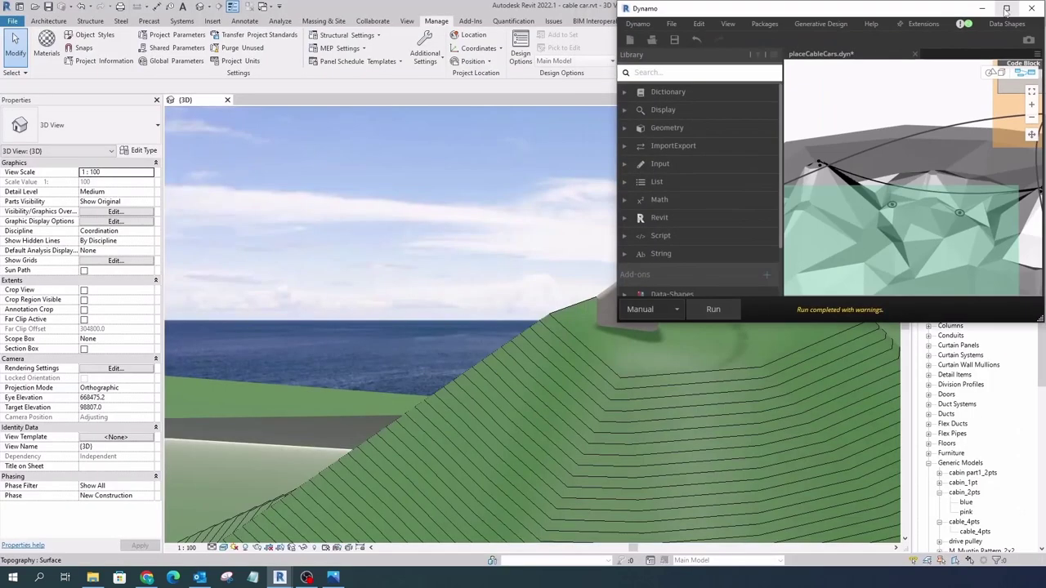
scroll(400, 315, down, 3)
scroll(400, 315, up, 3)
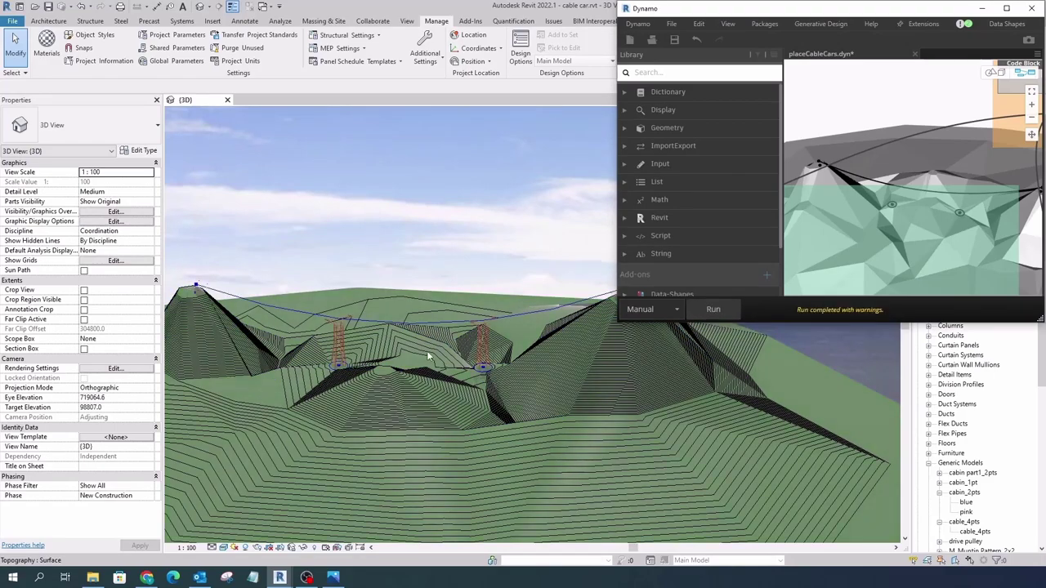
shift+middle_drag(427, 357, 437, 374)
Open the Site floor plan and select the tower
click(981, 8)
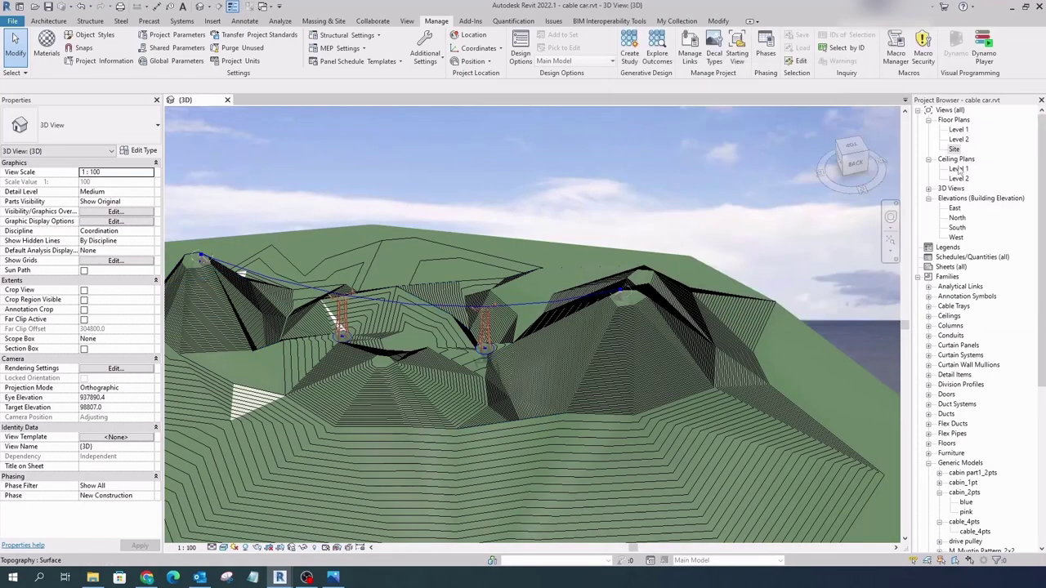
double_click(954, 149)
scroll(500, 376, up, 3)
click(500, 376)
scroll(457, 371, up, 3)
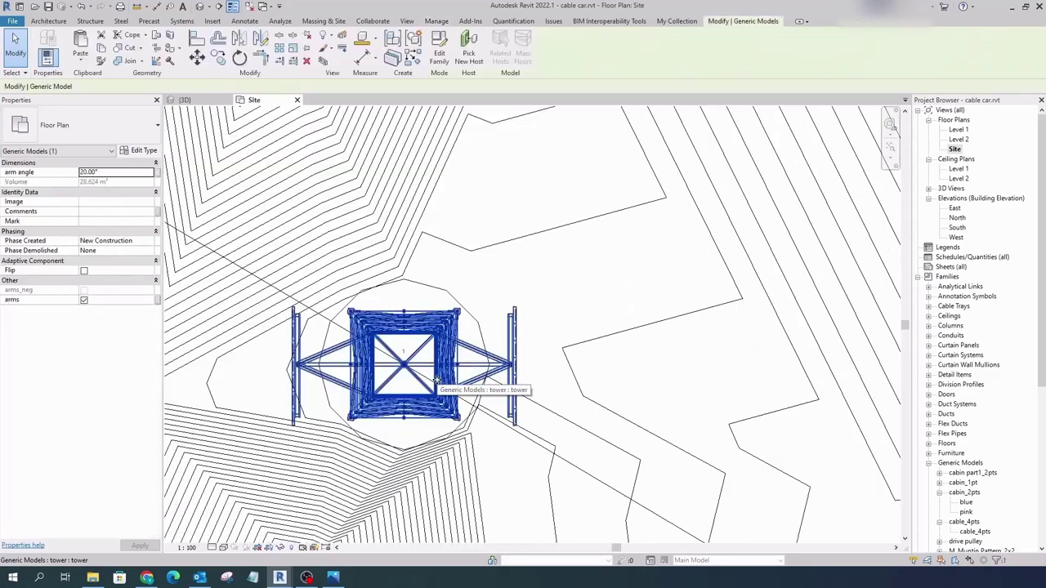
Start an RO rotation of the tower and reposition its centre, then cancel it
key(r)
key(o)
scroll(425, 360, up, 2)
click(326, 87)
scroll(389, 359, up, 4)
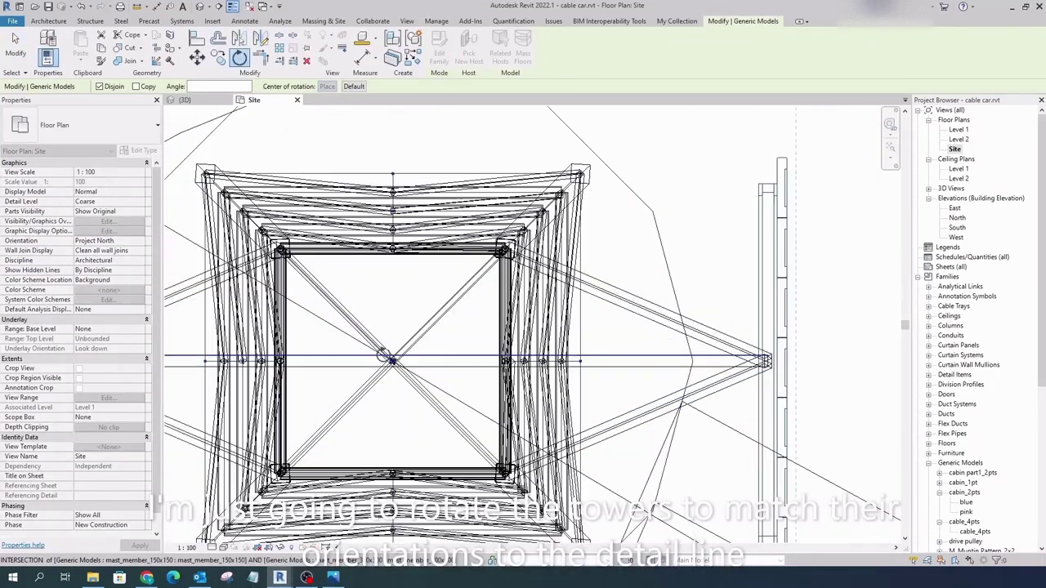
scroll(393, 361, up, 2)
scroll(395, 356, down, 3)
scroll(397, 353, down, 3)
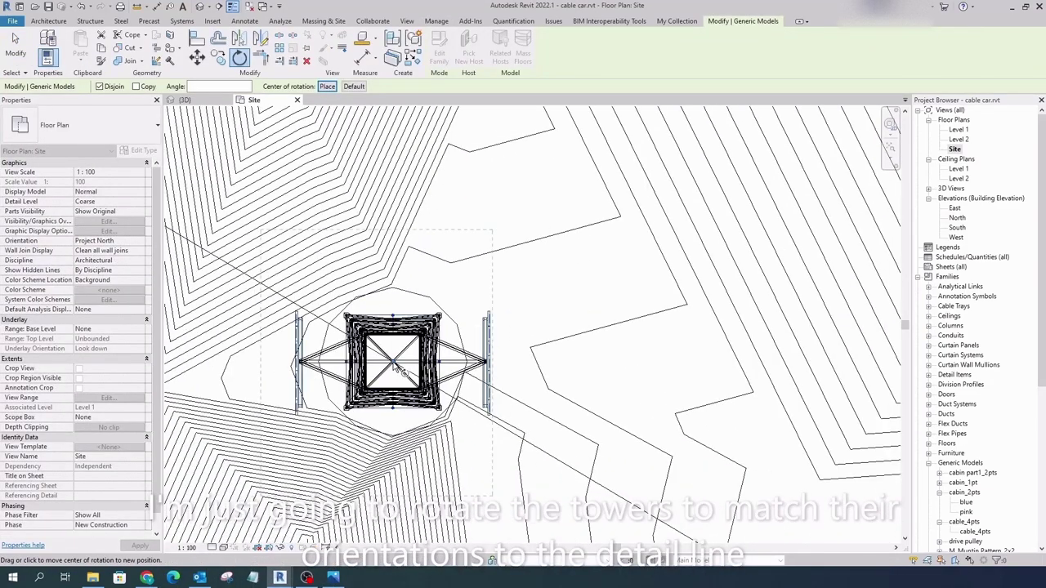
scroll(398, 349, up, 2)
scroll(393, 340, up, 2)
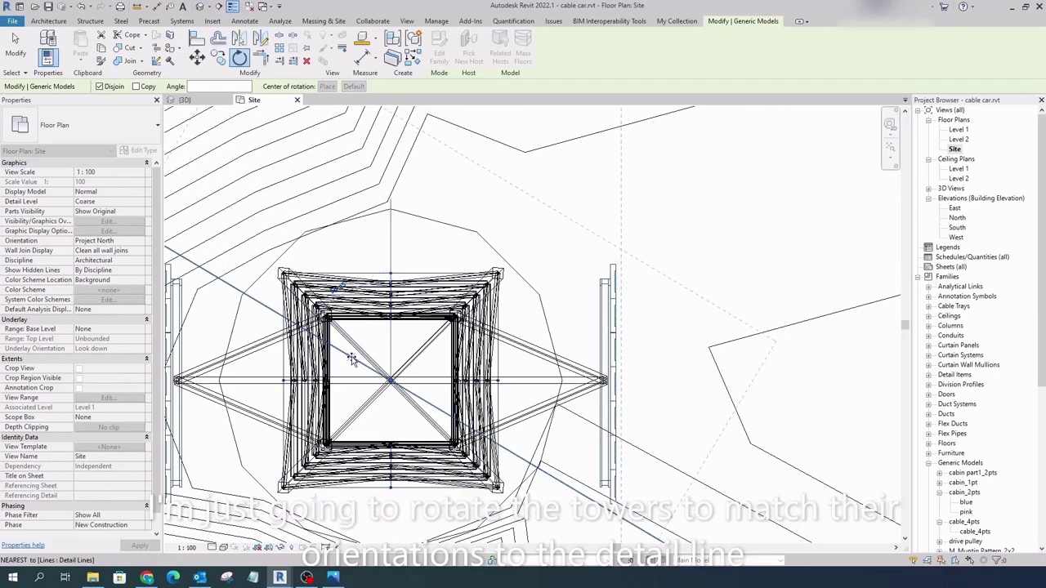
key(Escape)
scroll(384, 352, down, 3)
scroll(523, 405, down, 2)
scroll(523, 404, up, 4)
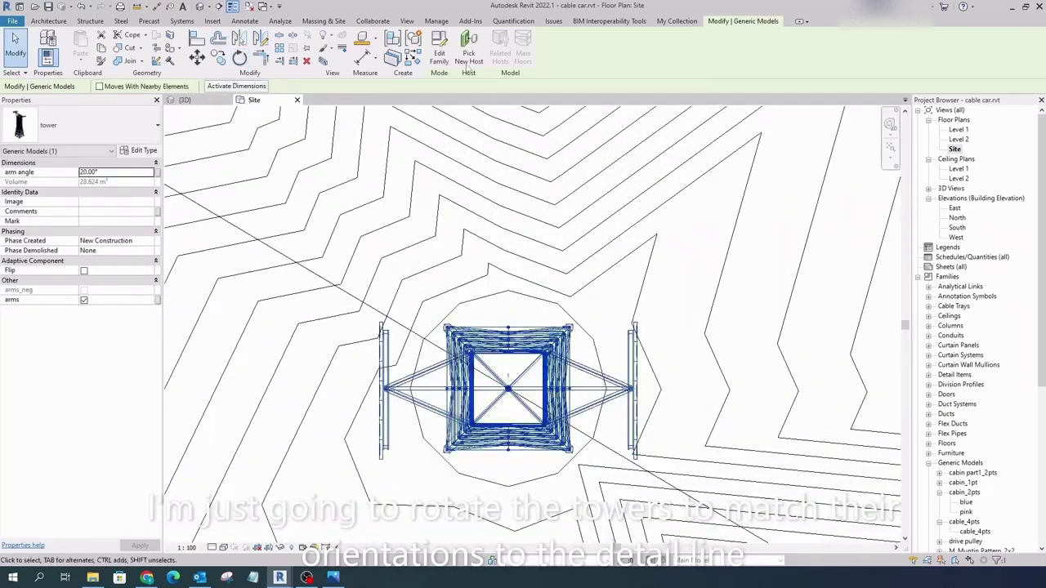
Rotate the tower so its crossarms line up with the cable's detail line
click(240, 58)
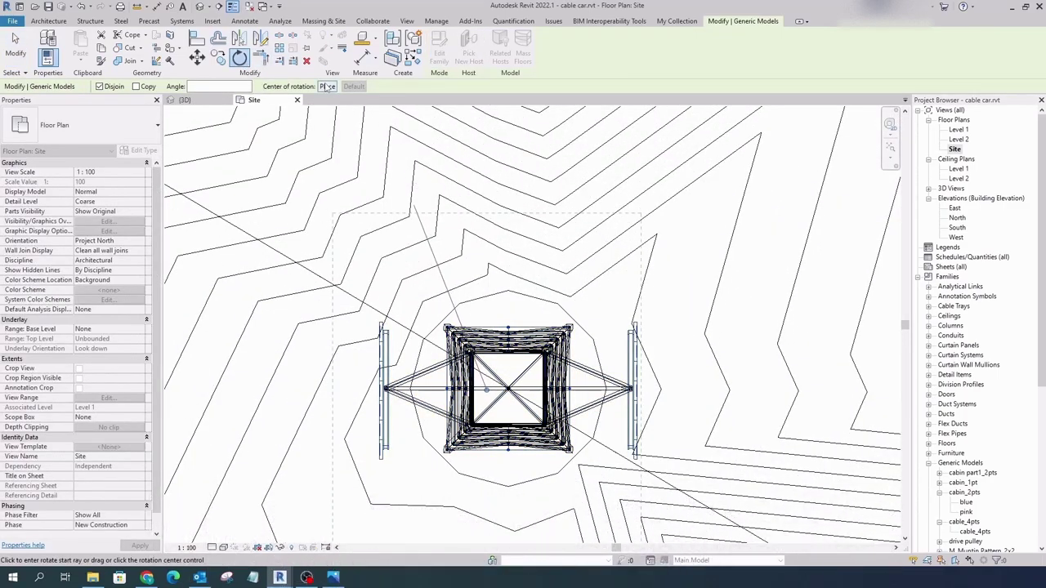
scroll(490, 376, up, 4)
scroll(451, 342, down, 3)
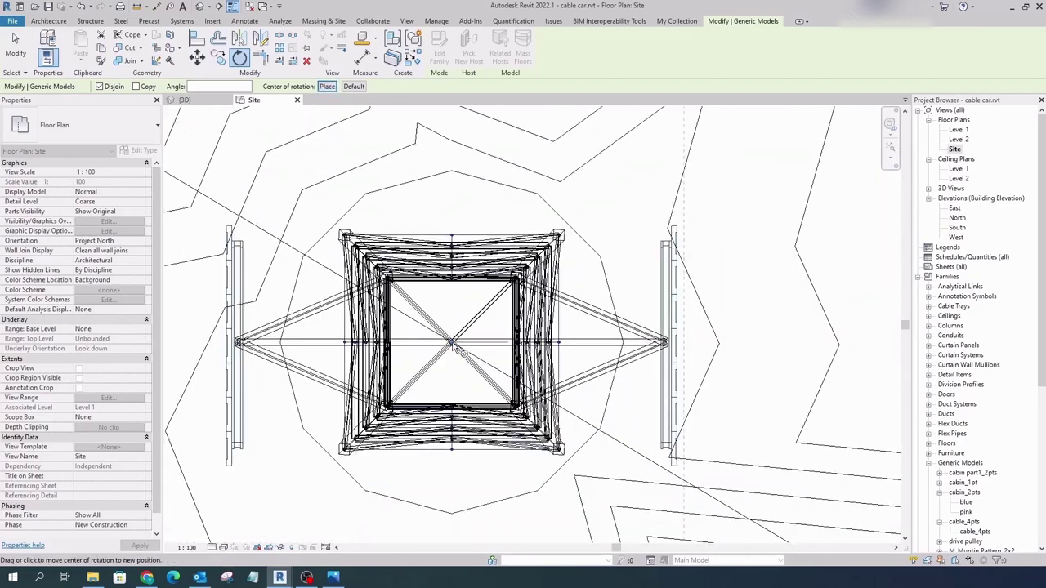
click(410, 317)
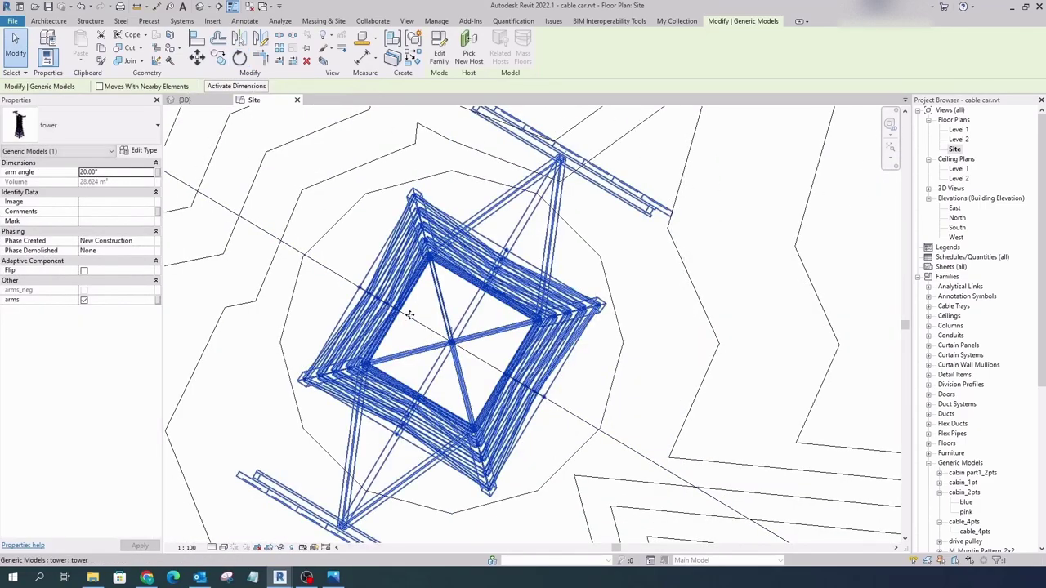
scroll(442, 319, down, 2)
scroll(458, 319, down, 3)
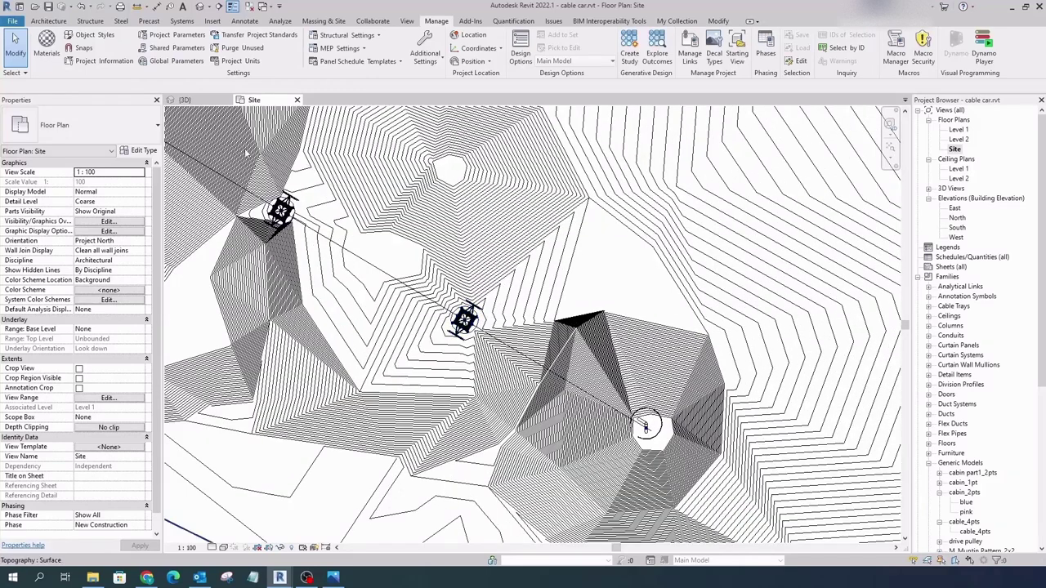
View both rotated towers in the {3D} view, briefly check the Dynamo graph, then minimize Dynamo
click(183, 100)
mouse_move(573, 360)
shift+middle_down()
mouse_move(508, 386)
mouse_move(404, 255)
shift+middle_up()
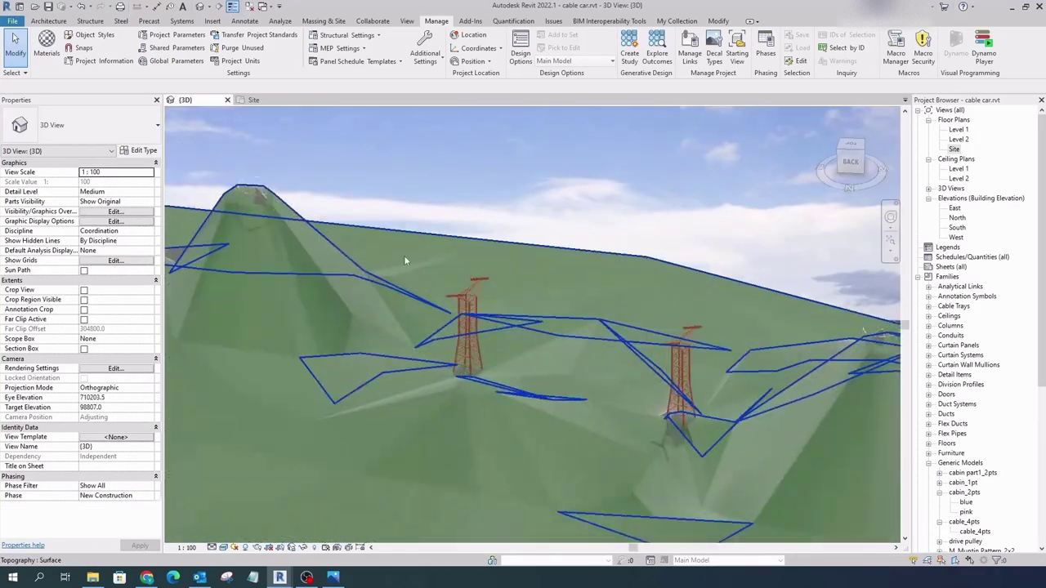
click(345, 539)
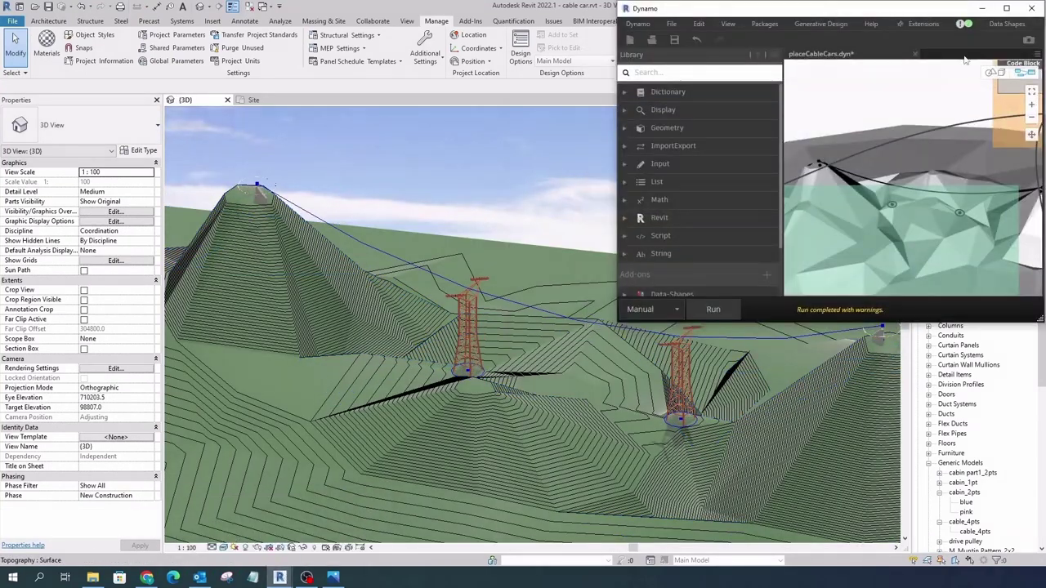
scroll(817, 307, down, 5)
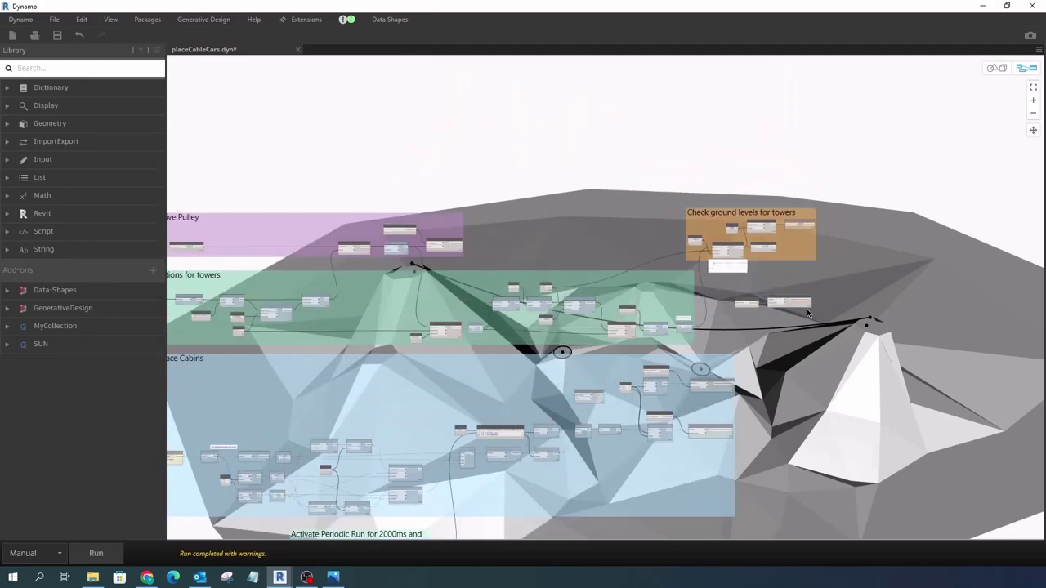
scroll(596, 361, down, 3)
scroll(470, 361, up, 3)
scroll(605, 271, up, 4)
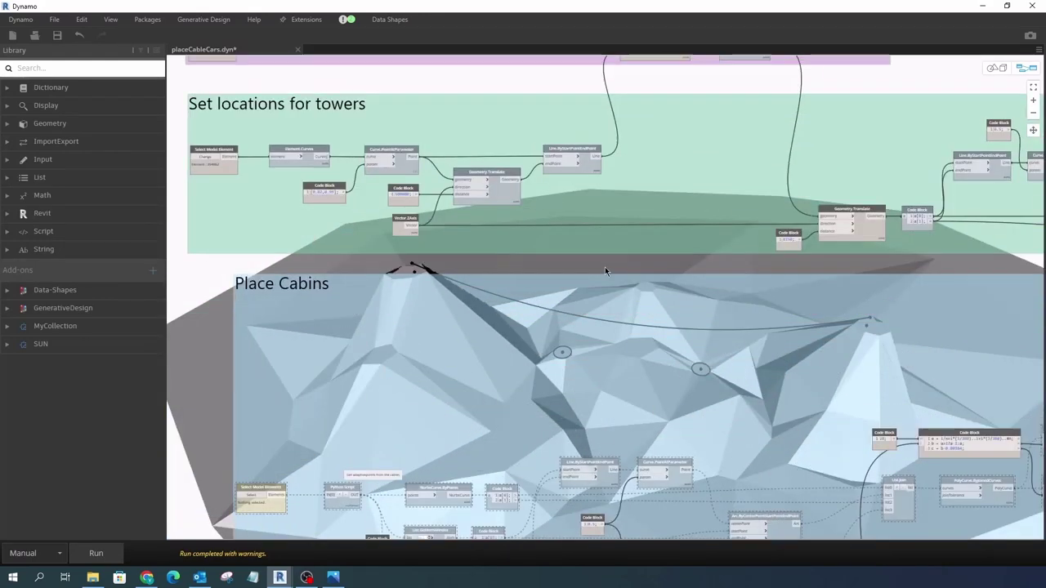
click(983, 5)
scroll(968, 417, down, 5)
scroll(968, 417, down, 3)
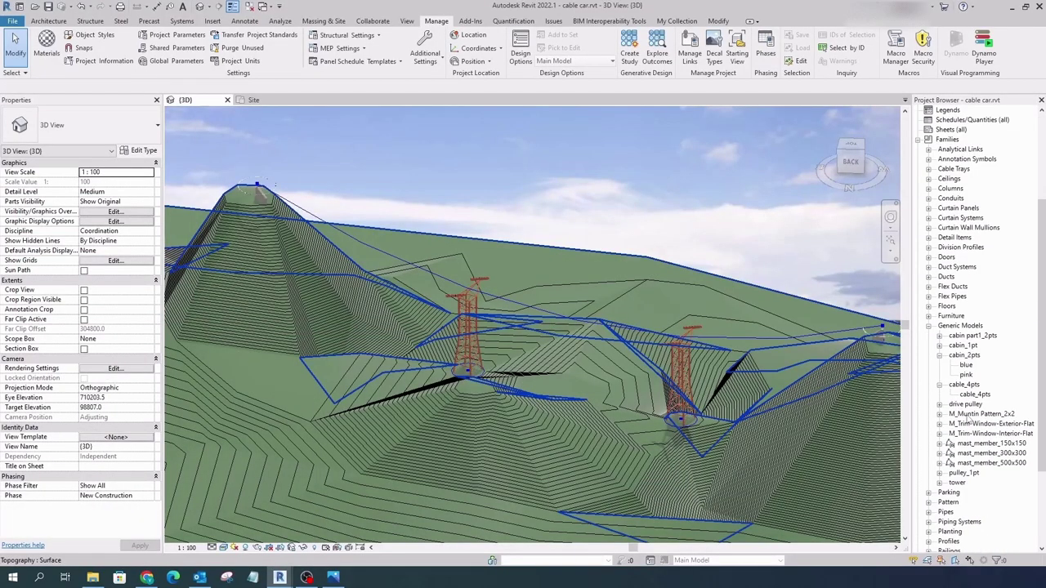
Start a cable_4pts placement, cancel it, and inspect the drive pulley on the peak
click(972, 394)
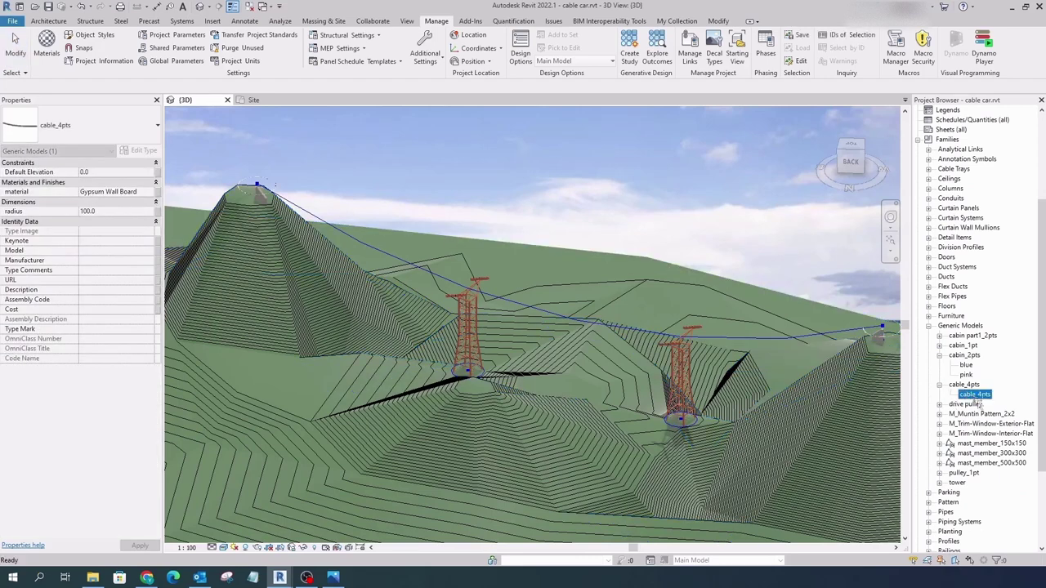
drag(972, 394, 267, 213)
scroll(267, 213, up, 3)
scroll(267, 212, up, 3)
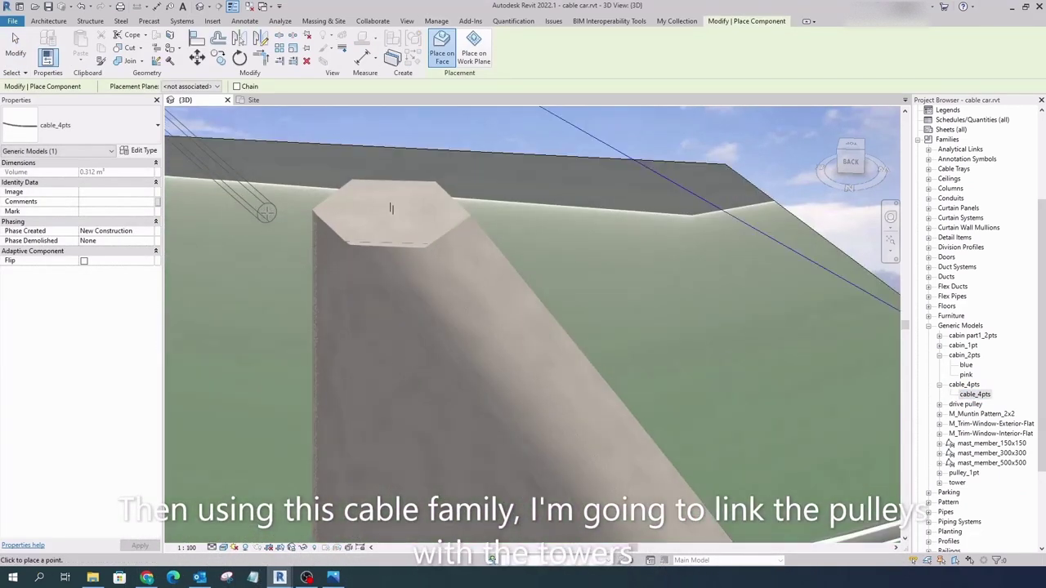
scroll(391, 208, down, 3)
scroll(409, 245, down, 3)
scroll(458, 253, down, 3)
scroll(507, 258, down, 2)
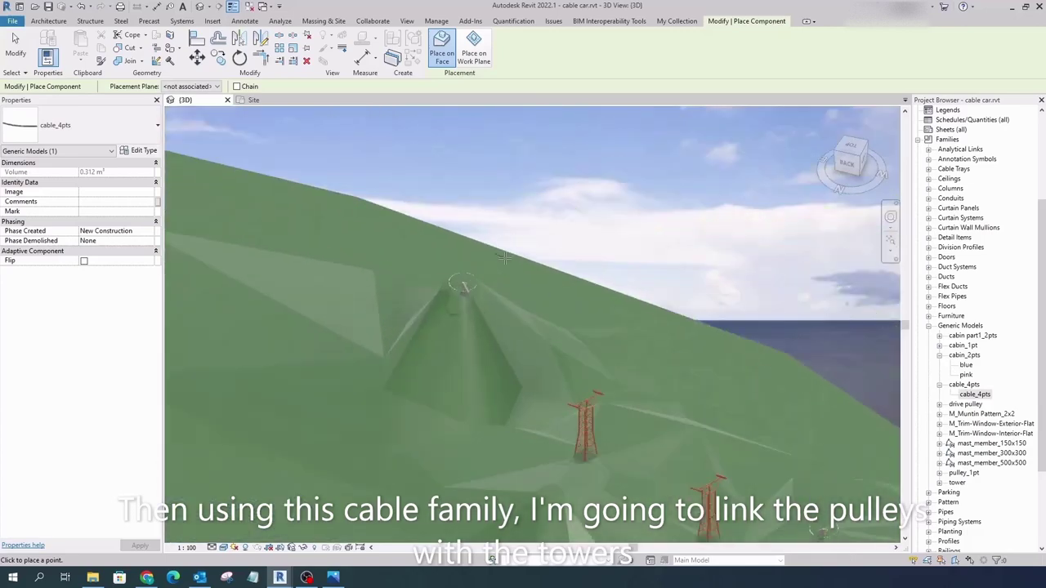
scroll(499, 265, up, 3)
scroll(419, 296, up, 3)
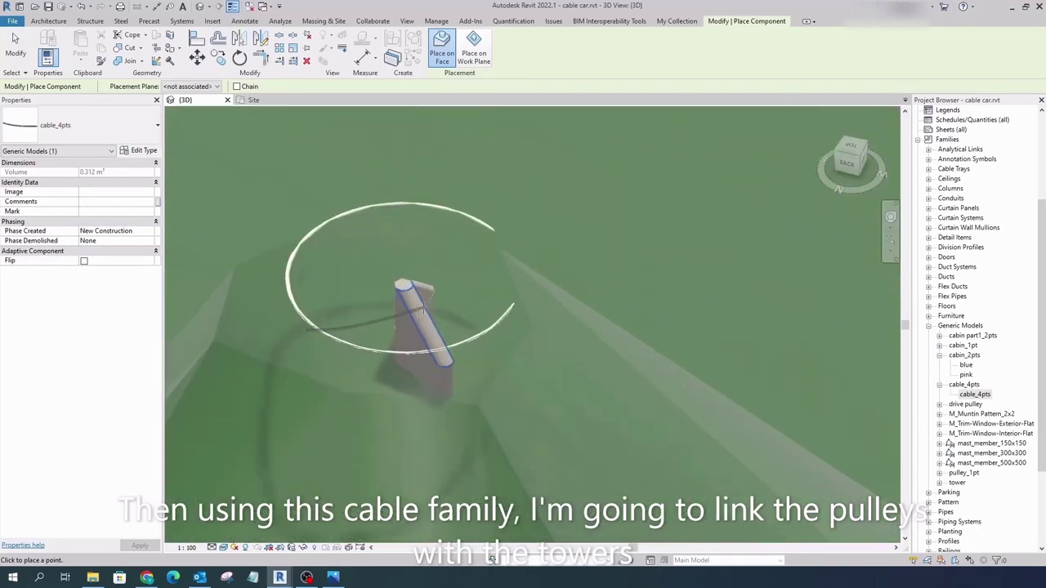
key(Escape)
key(Escape)
scroll(424, 308, down, 3)
shift+middle_drag(423, 308, 414, 140)
scroll(415, 222, up, 2)
click(414, 222)
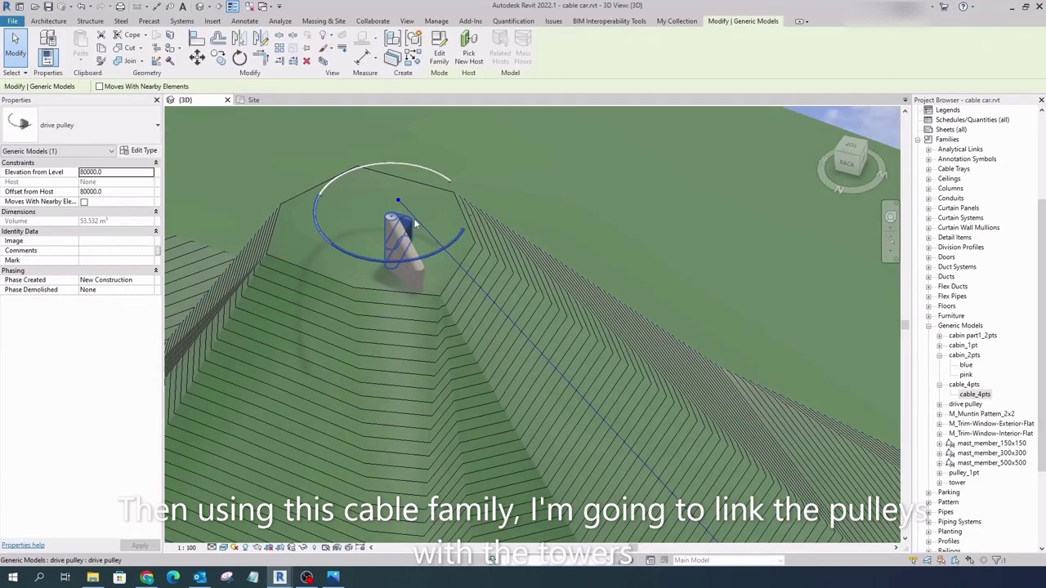
key(Escape)
mouse_move(414, 222)
shift+middle_down()
mouse_move(457, 310)
mouse_move(531, 384)
shift+middle_up()
scroll(547, 402, up, 3)
scroll(547, 402, up, 3)
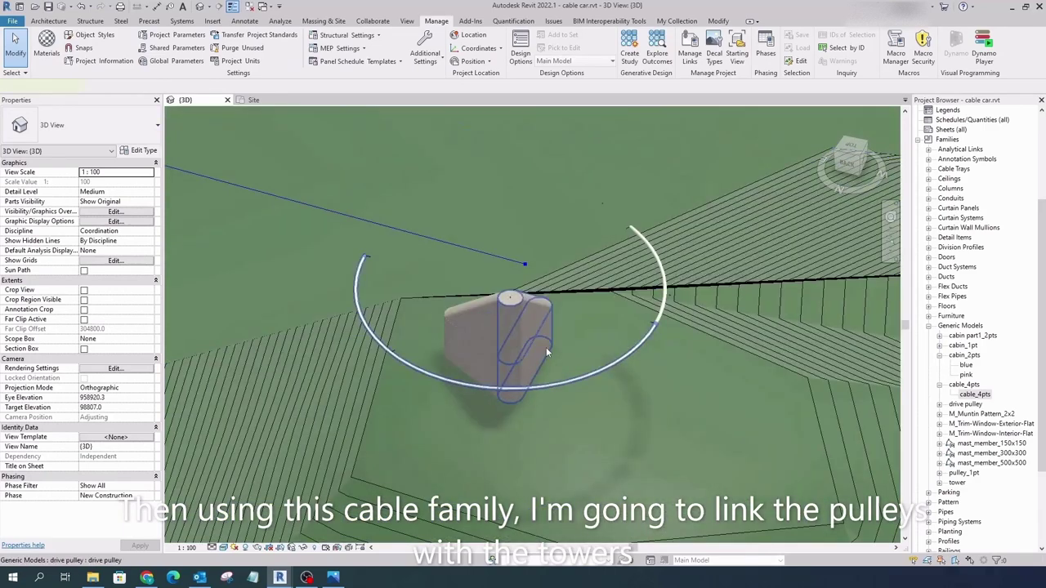
scroll(641, 357, down, 3)
scroll(640, 356, down, 3)
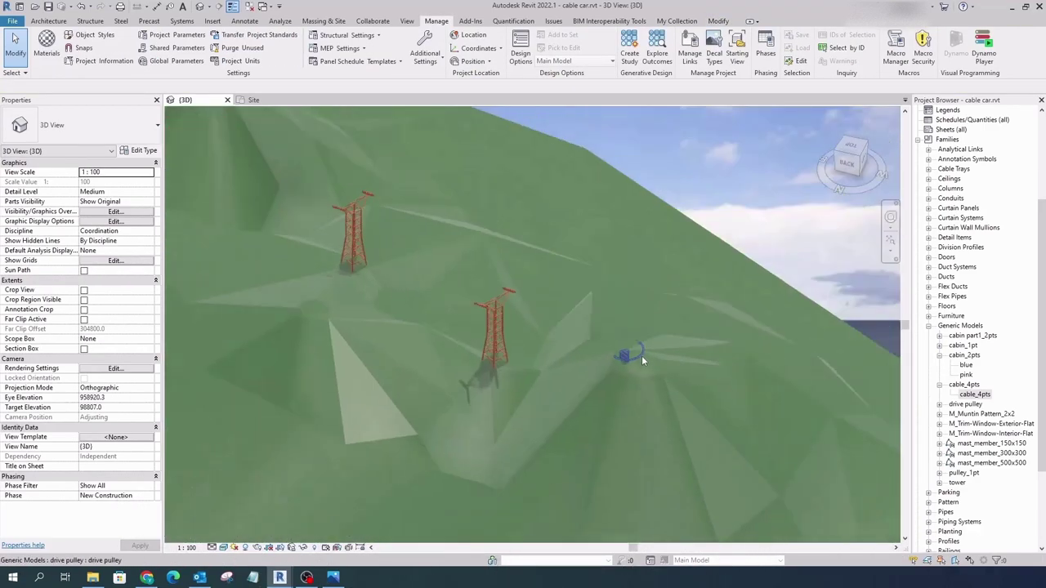
shift+middle_drag(642, 355, 257, 128)
scroll(285, 180, up, 3)
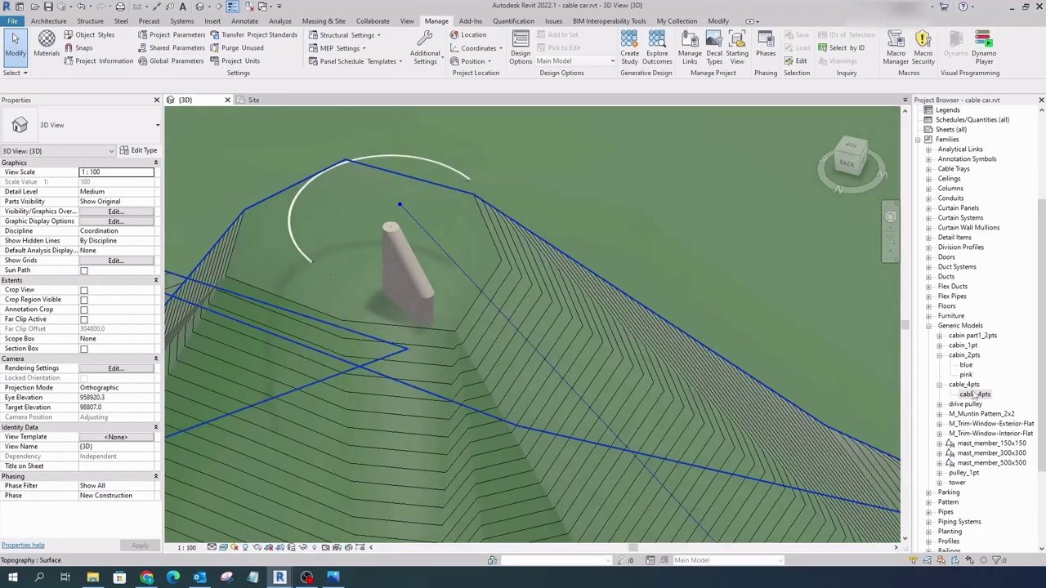
Place cable_4pts points around the pulley, anchoring one end at the drive pulley
drag(974, 394, 590, 334)
scroll(590, 335, up, 5)
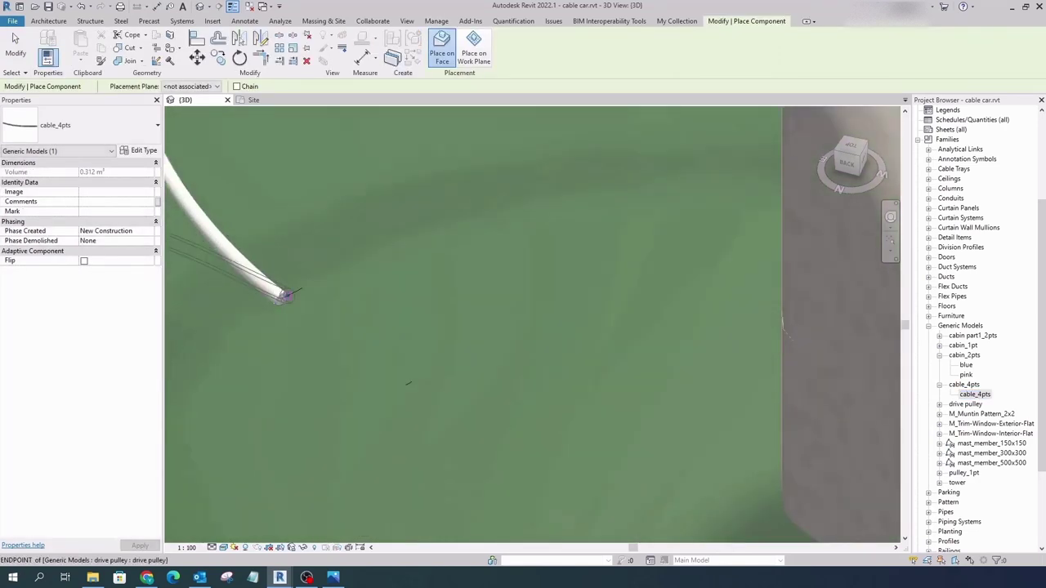
scroll(280, 298, down, 5)
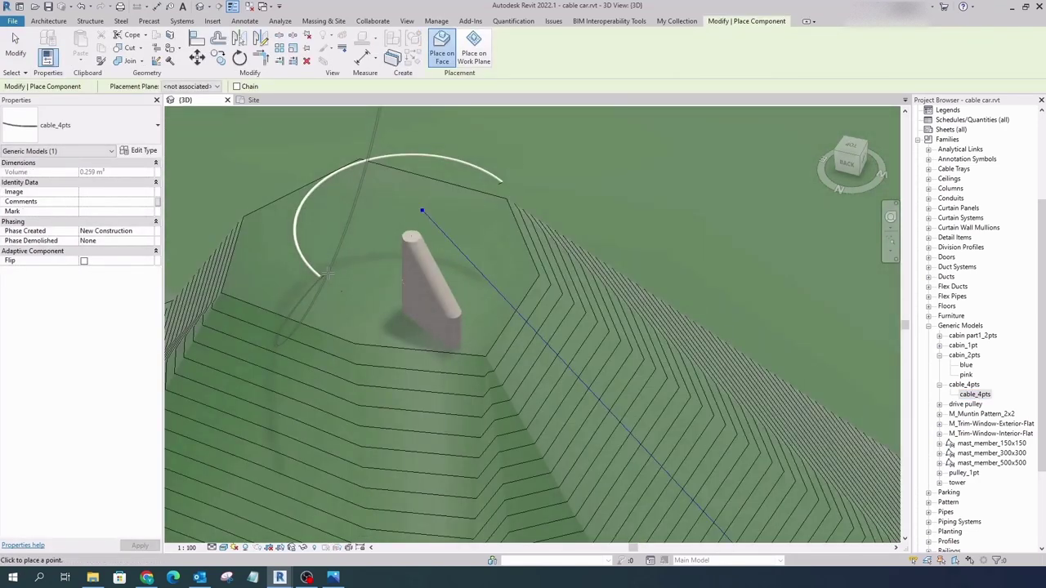
scroll(326, 274, down, 5)
mouse_move(326, 274)
shift+middle_down()
mouse_move(343, 286)
mouse_move(335, 482)
shift+middle_up()
scroll(508, 452, up, 5)
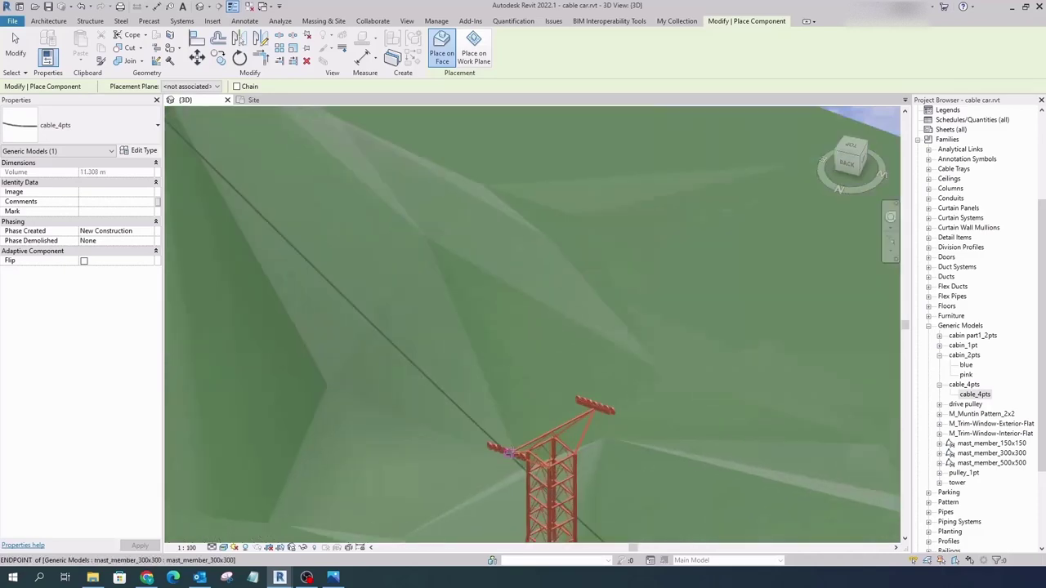
scroll(508, 451, up, 5)
scroll(509, 451, up, 3)
scroll(464, 417, up, 2)
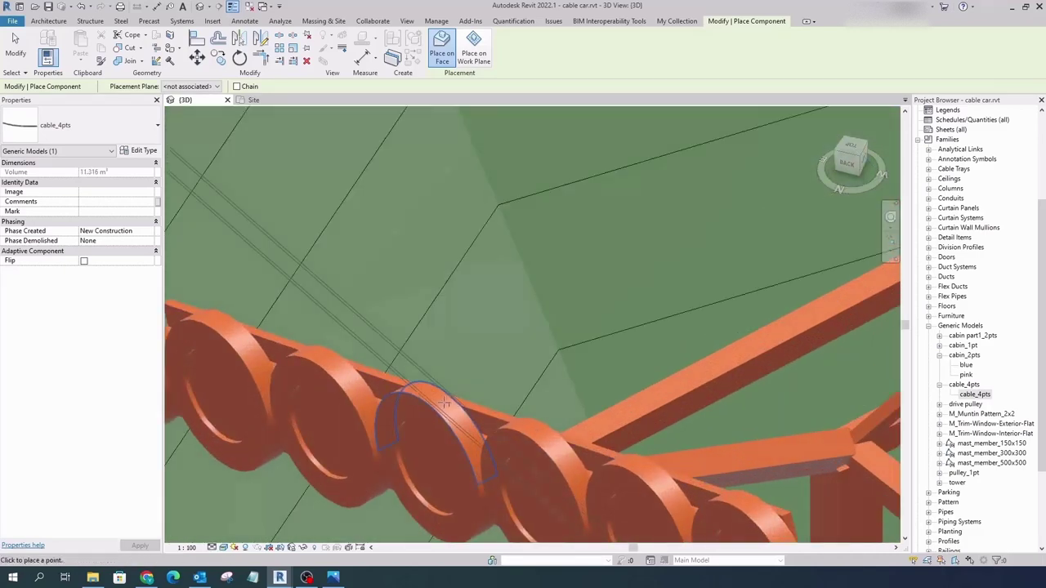
scroll(467, 294, down, 4)
scroll(467, 294, down, 3)
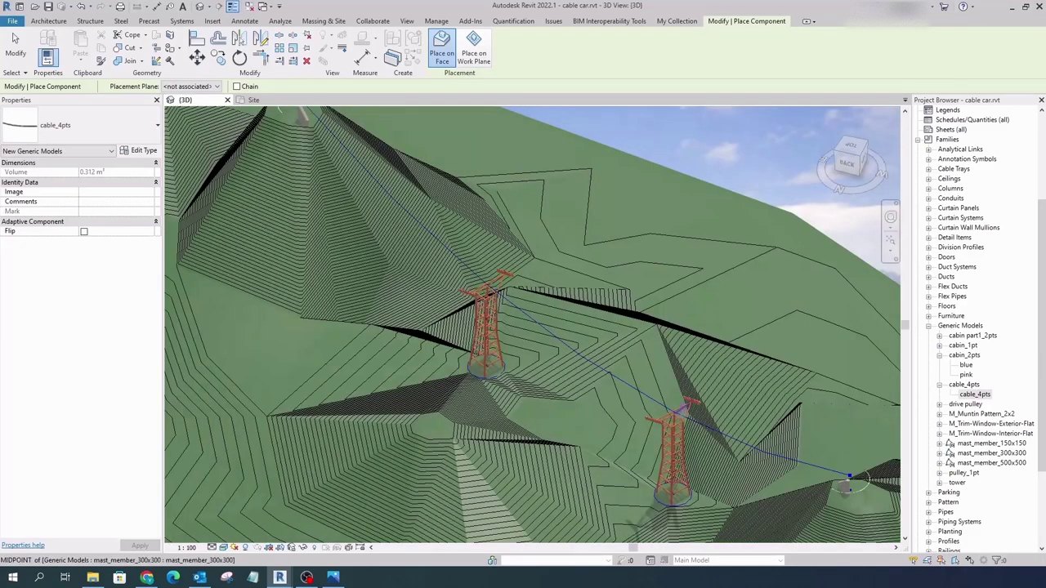
scroll(615, 341, up, 4)
scroll(614, 340, up, 3)
scroll(615, 340, up, 2)
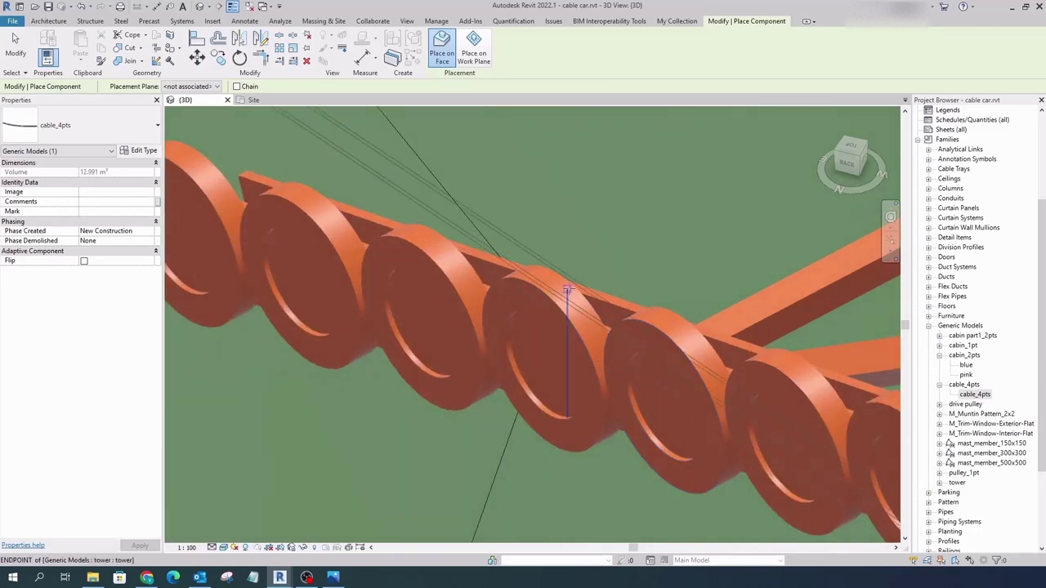
click(498, 264)
scroll(498, 264, down, 4)
scroll(498, 264, down, 3)
scroll(645, 339, up, 4)
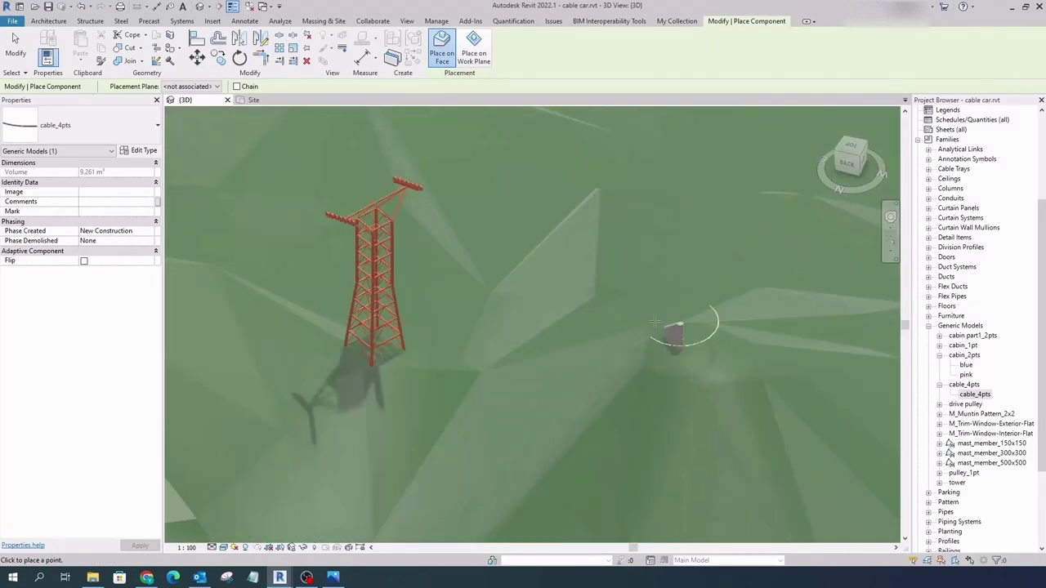
scroll(645, 339, up, 4)
scroll(646, 339, up, 3)
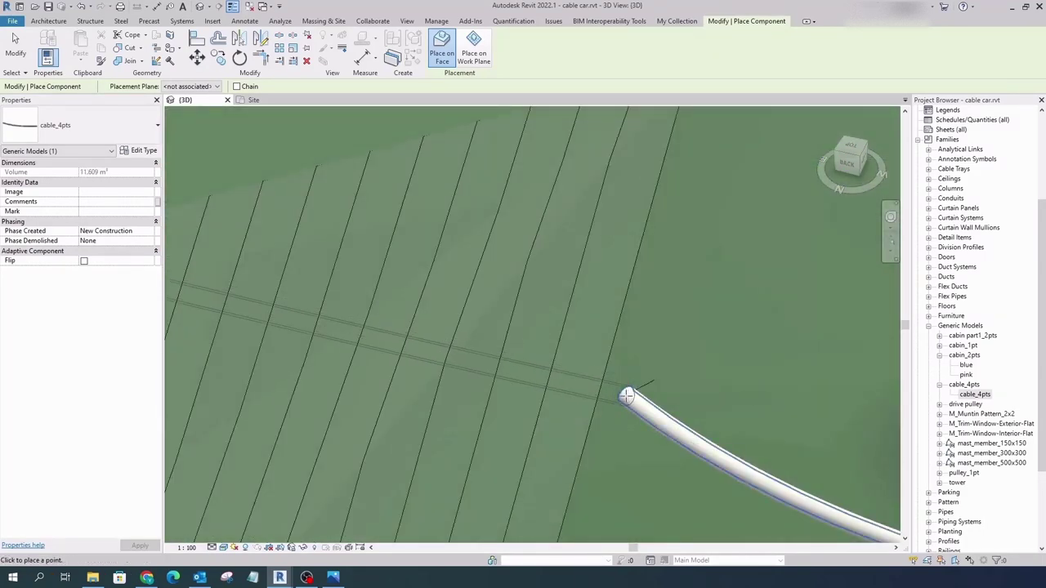
click(629, 395)
scroll(630, 396, down, 3)
scroll(629, 395, down, 3)
scroll(654, 367, down, 2)
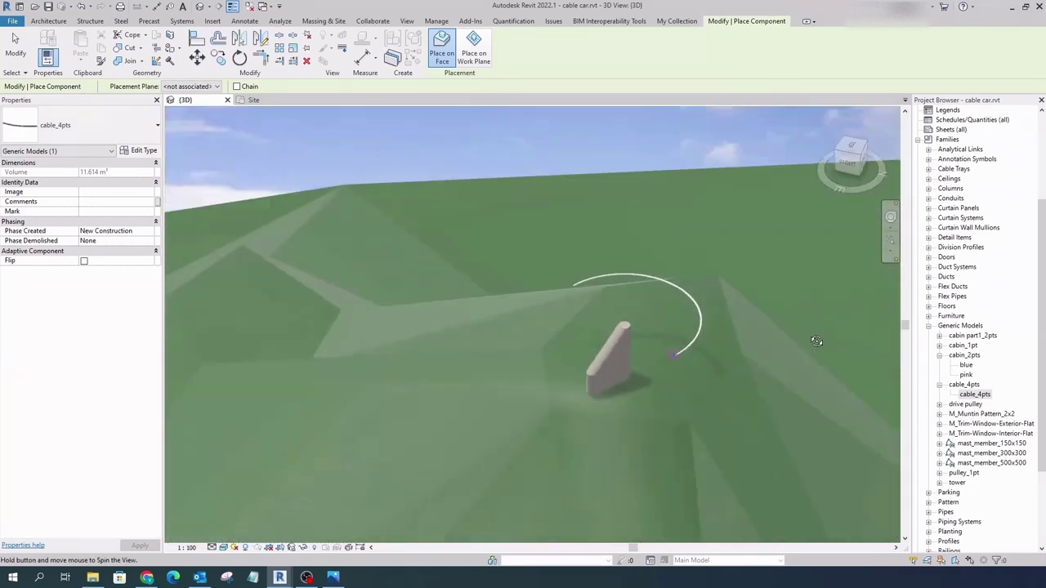
scroll(685, 347, up, 2)
click(685, 347)
scroll(685, 347, up, 5)
scroll(521, 305, up, 3)
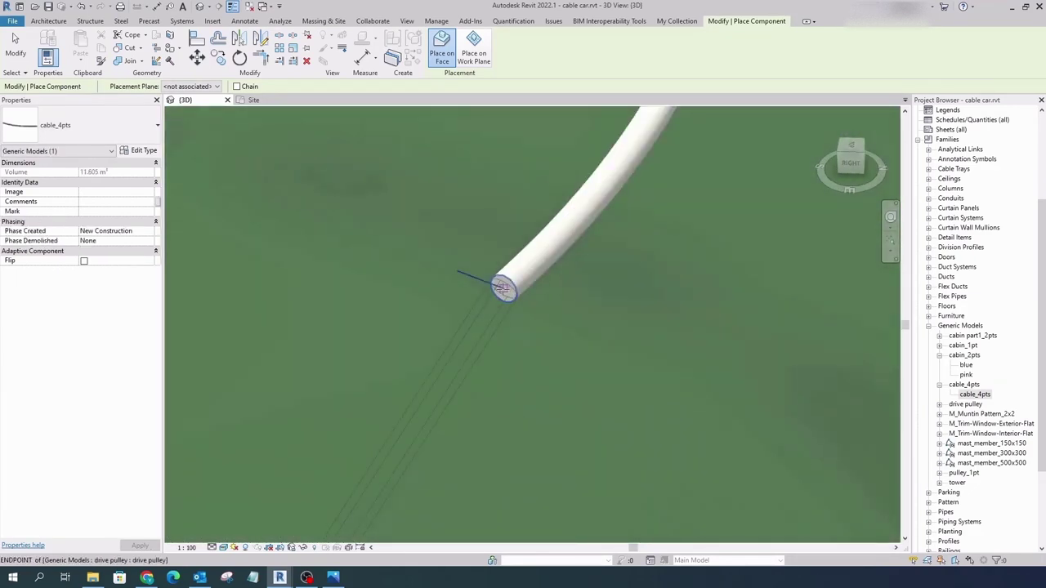
scroll(502, 287, down, 3)
scroll(501, 288, down, 3)
scroll(351, 221, up, 3)
scroll(377, 225, up, 2)
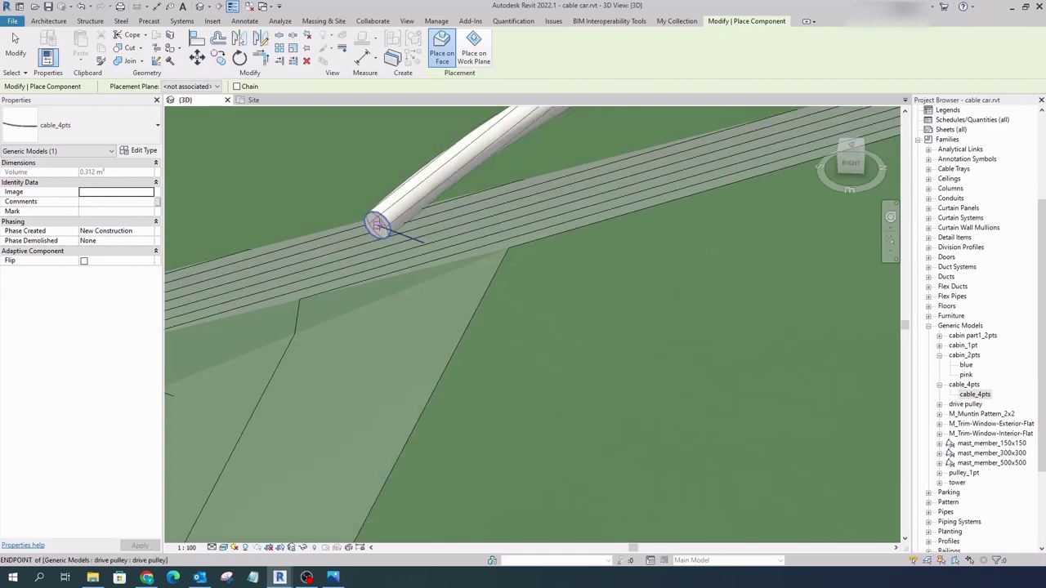
click(391, 225)
Attach the cable's other end to the tower's pulley wheels and finish placement
scroll(391, 226, down, 4)
scroll(281, 416, up, 2)
scroll(270, 376, up, 2)
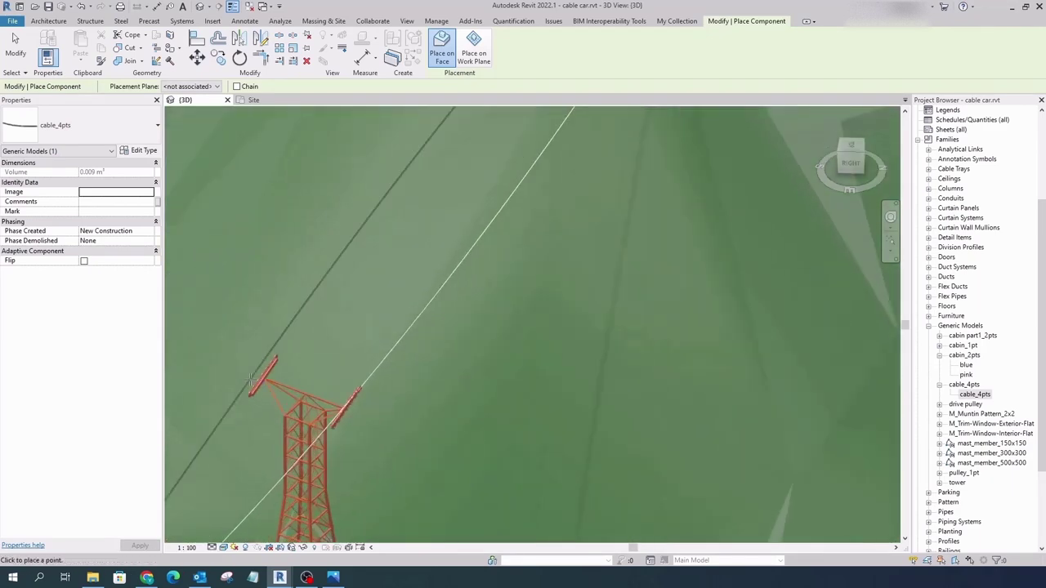
scroll(295, 362, up, 2)
scroll(335, 344, down, 2)
scroll(339, 341, up, 3)
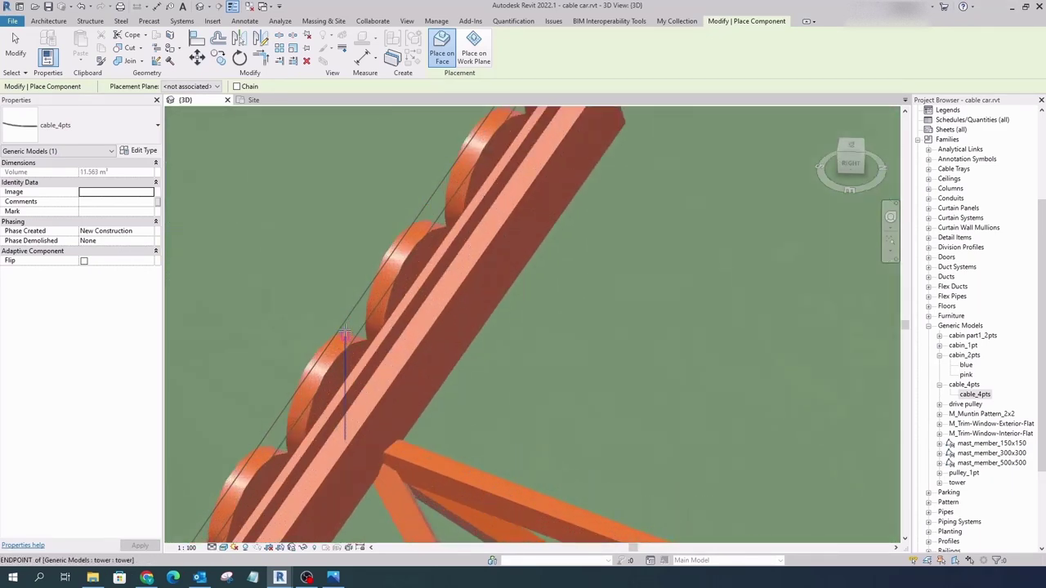
scroll(345, 339, up, 2)
scroll(442, 320, down, 3)
scroll(425, 368, down, 2)
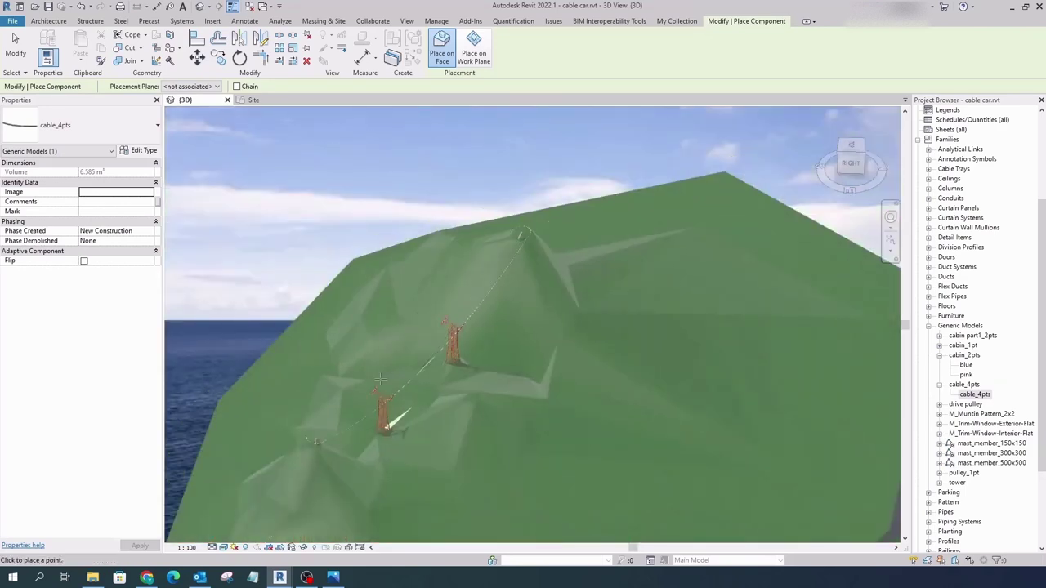
scroll(384, 427, up, 2)
scroll(362, 470, up, 3)
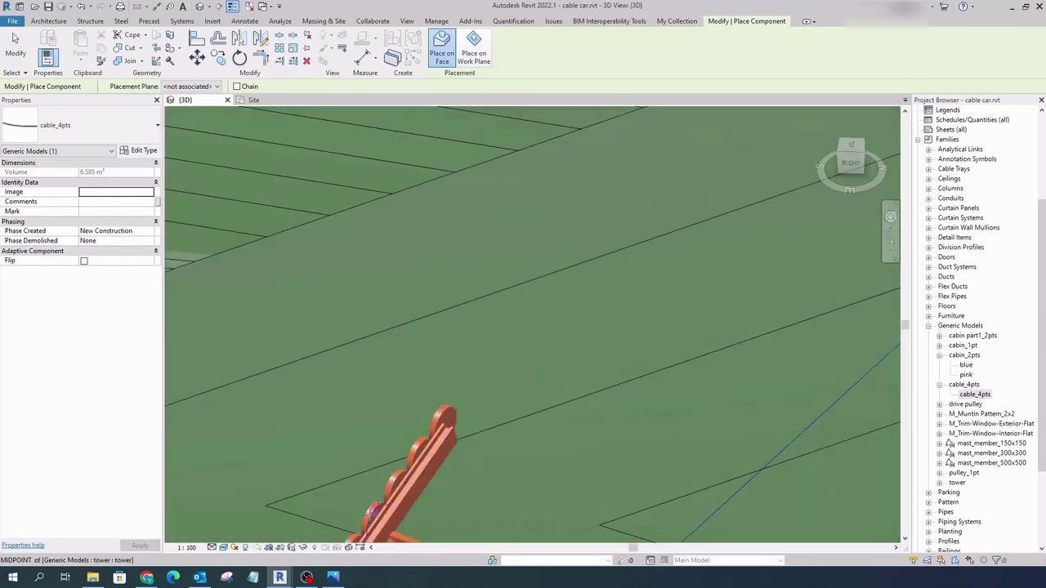
scroll(373, 511, up, 3)
scroll(407, 474, up, 2)
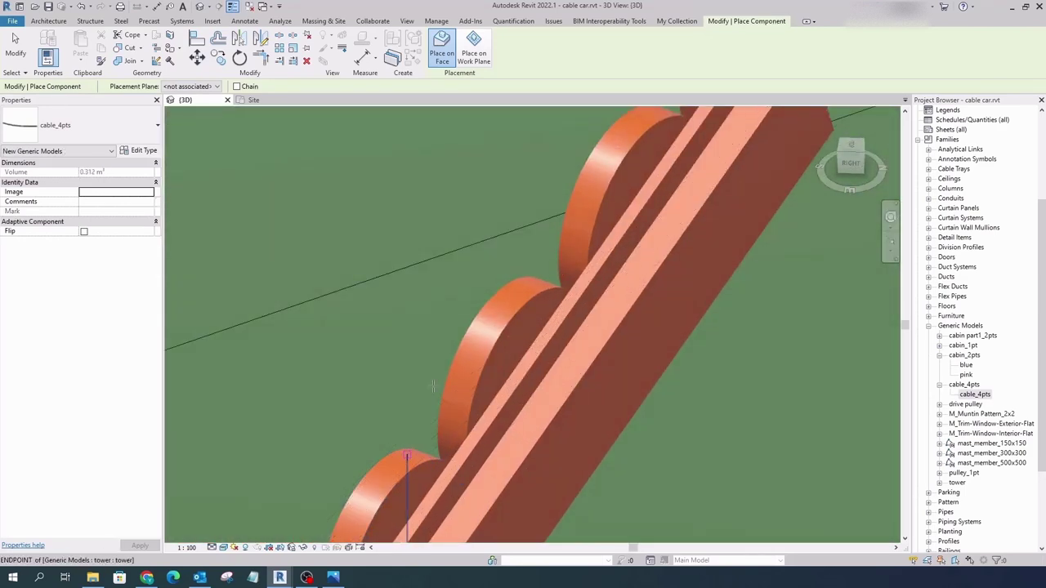
click(406, 454)
scroll(406, 454, down, 5)
scroll(327, 408, up, 3)
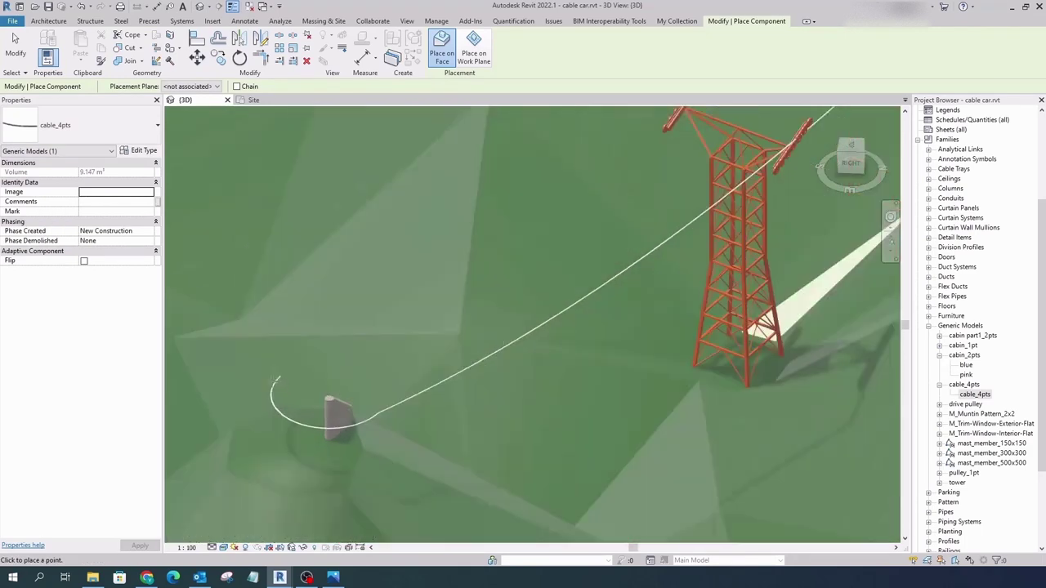
shift+middle_drag(276, 379, 668, 327)
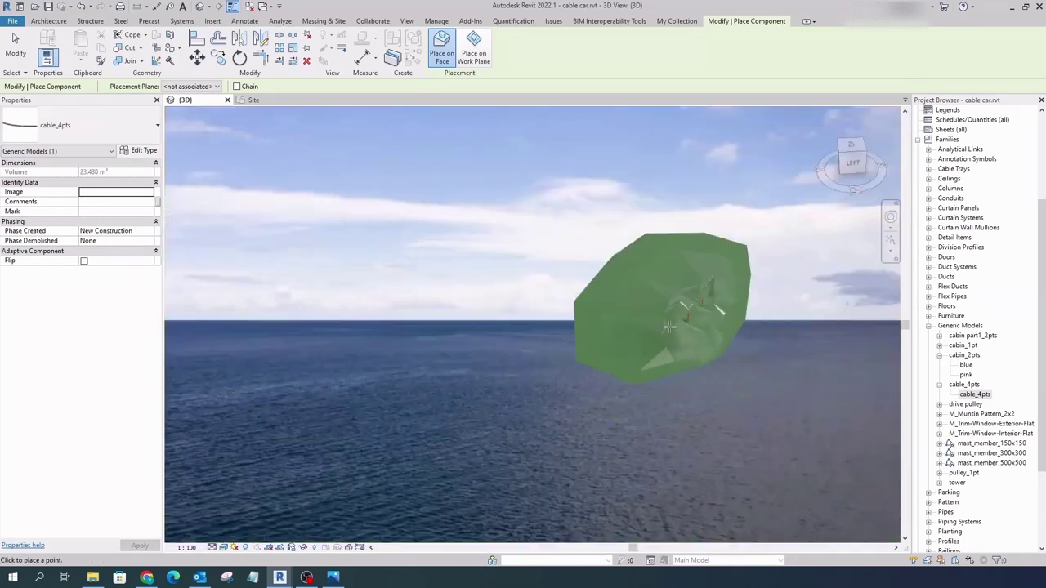
scroll(669, 327, up, 3)
scroll(670, 319, up, 2)
scroll(674, 303, up, 2)
scroll(678, 282, up, 2)
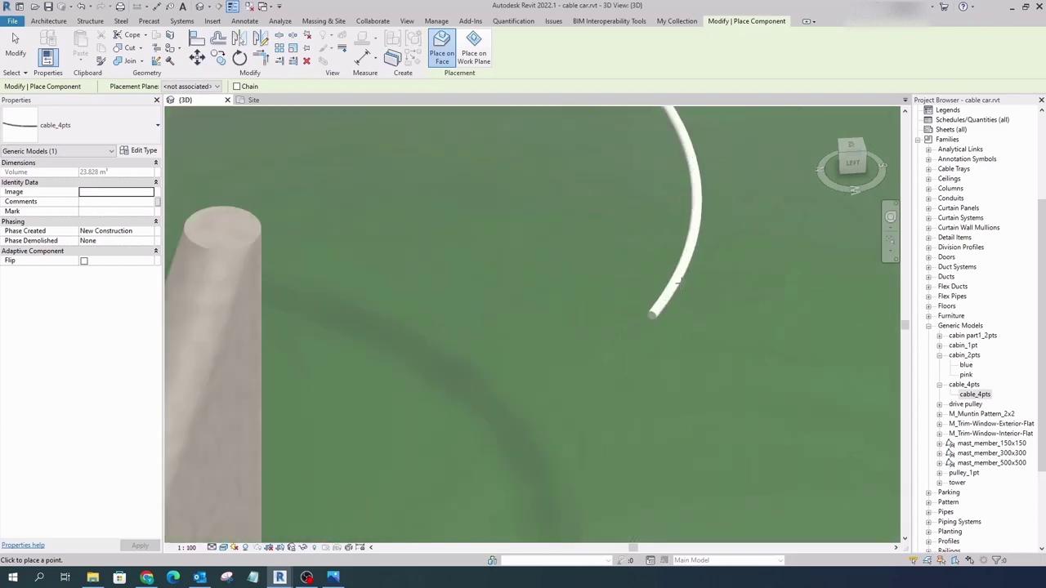
scroll(678, 282, up, 2)
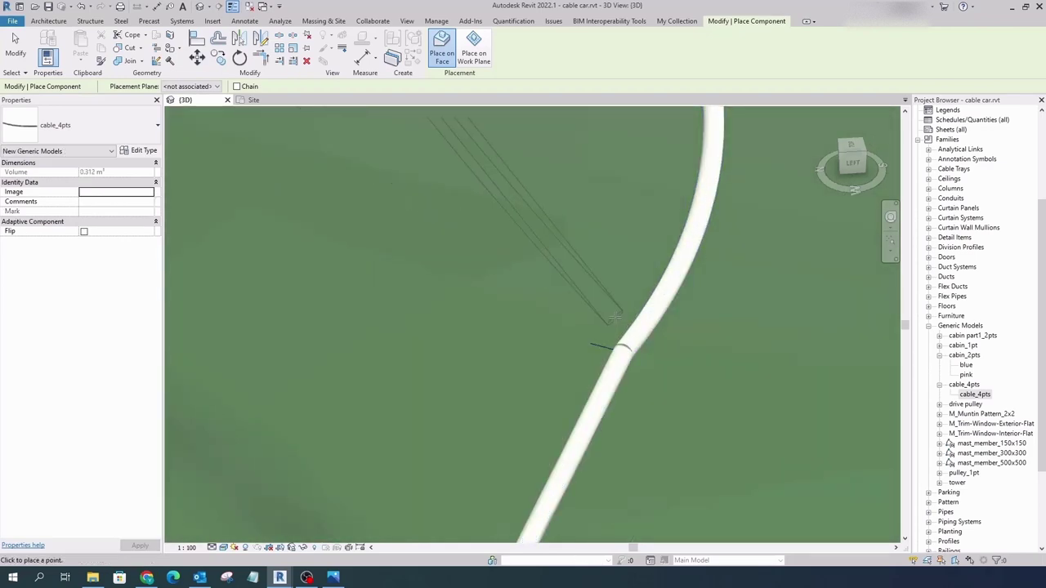
key(Escape)
key(Escape)
scroll(614, 311, down, 5)
mouse_move(279, 578)
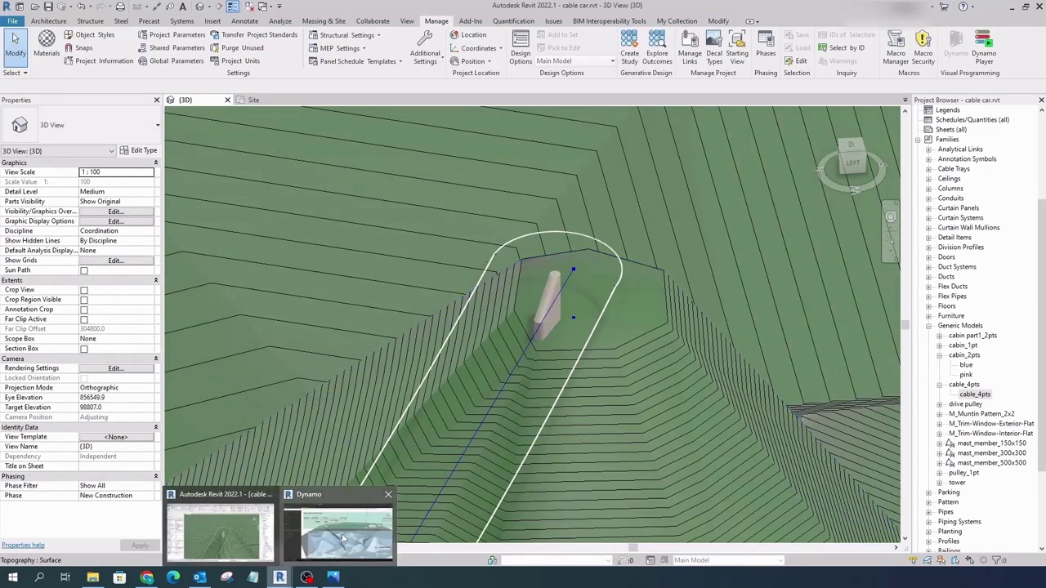
Review the Place Cabins group in the Dynamo graph
click(274, 531)
scroll(278, 270, down, 5)
scroll(274, 334, up, 5)
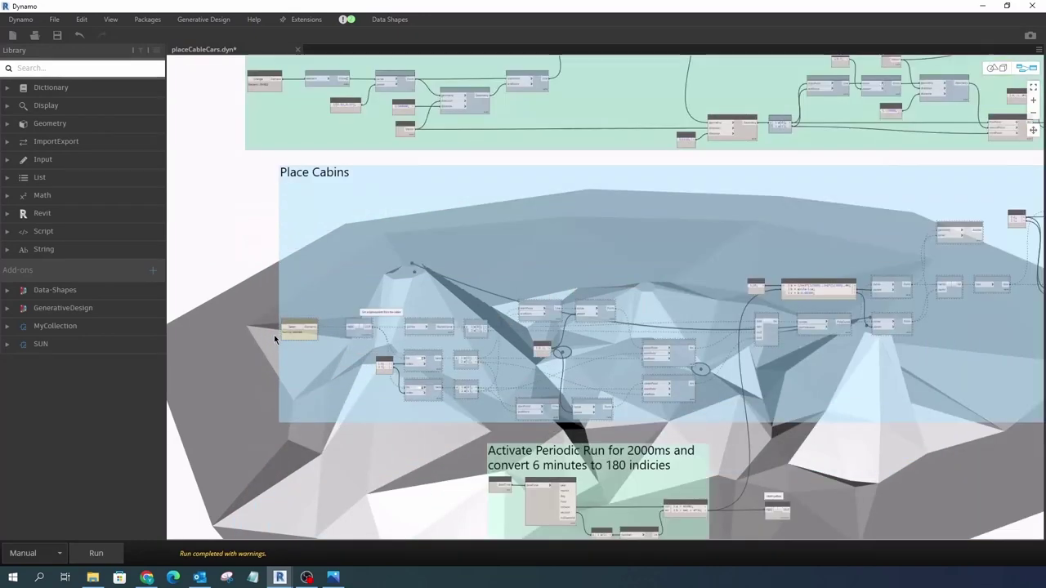
scroll(274, 335, up, 2)
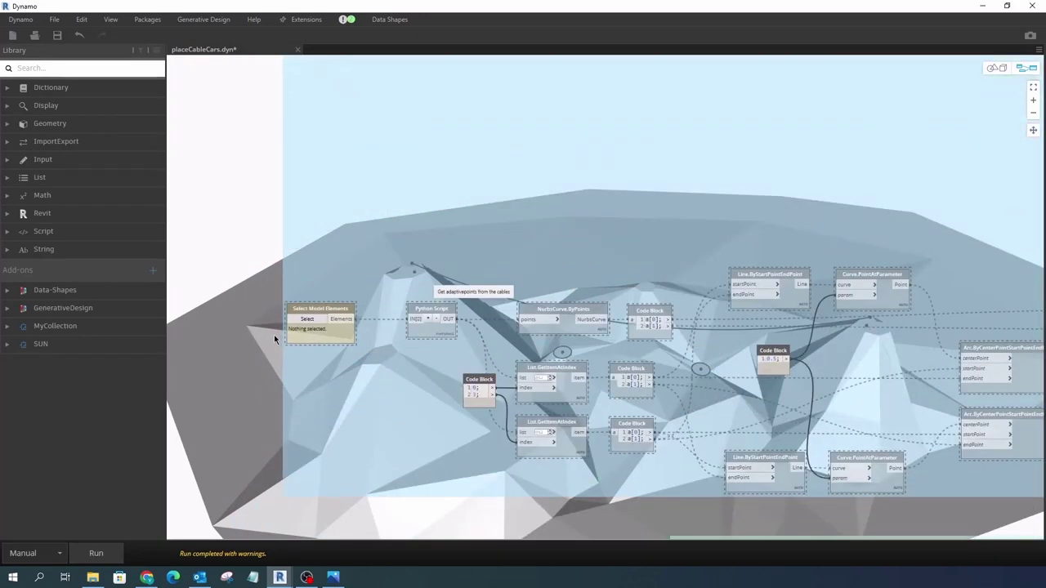
scroll(274, 334, down, 3)
scroll(717, 274, up, 4)
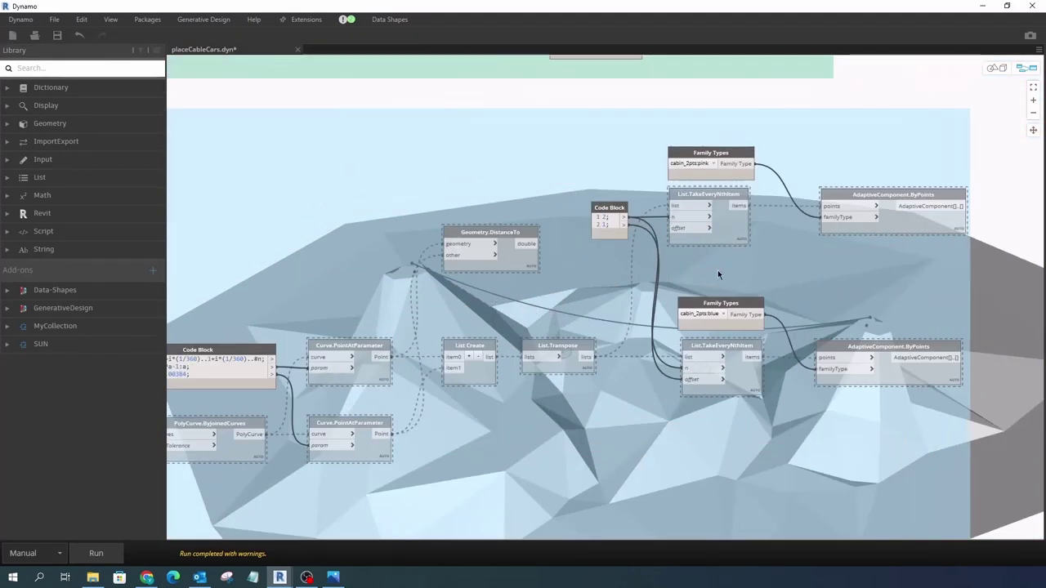
scroll(868, 284, down, 3)
Minimize Dynamo and expand the drive pulley family's types in the Project Browser
click(1007, 5)
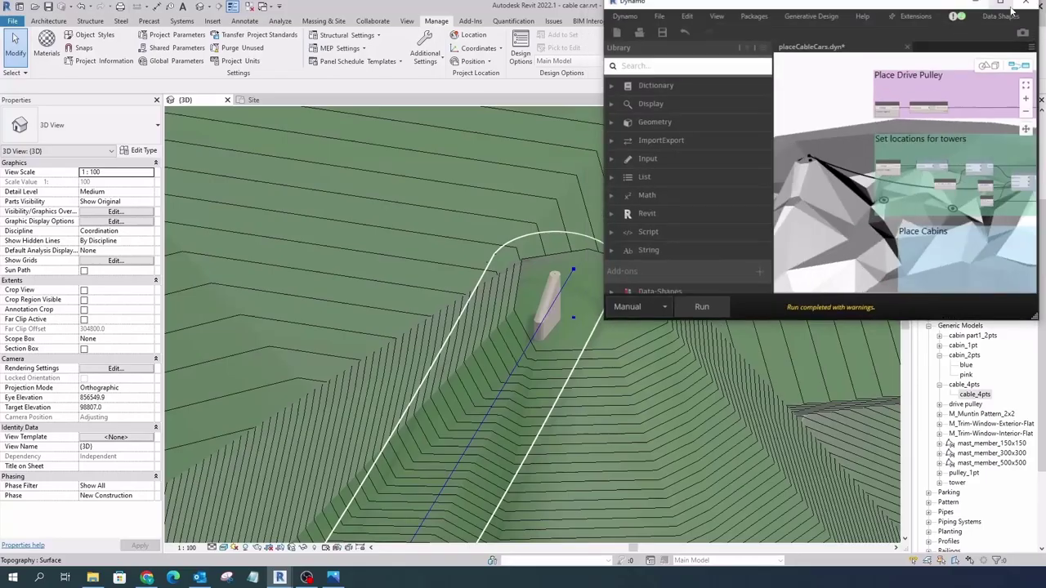
click(982, 9)
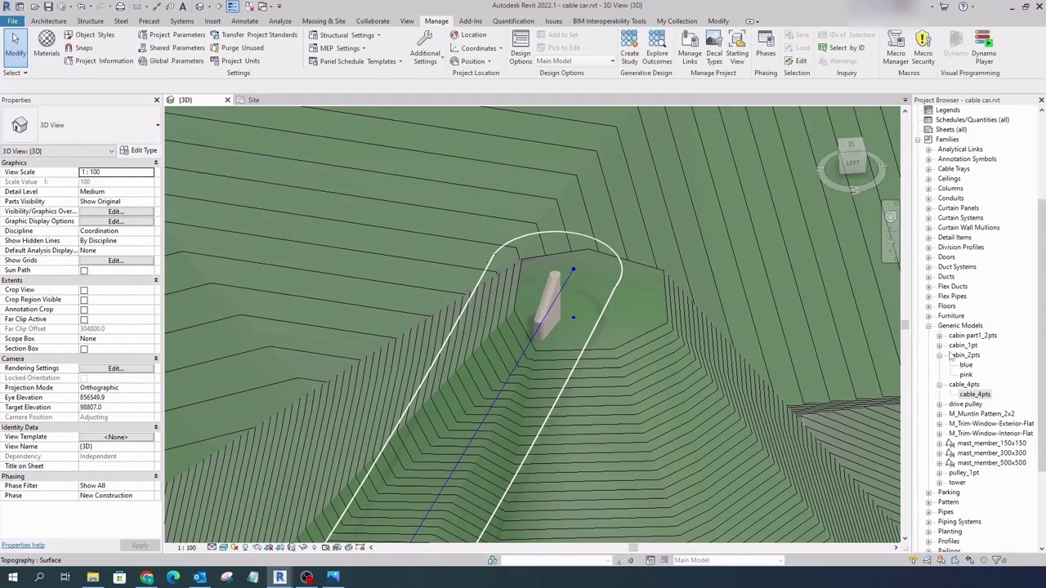
click(939, 404)
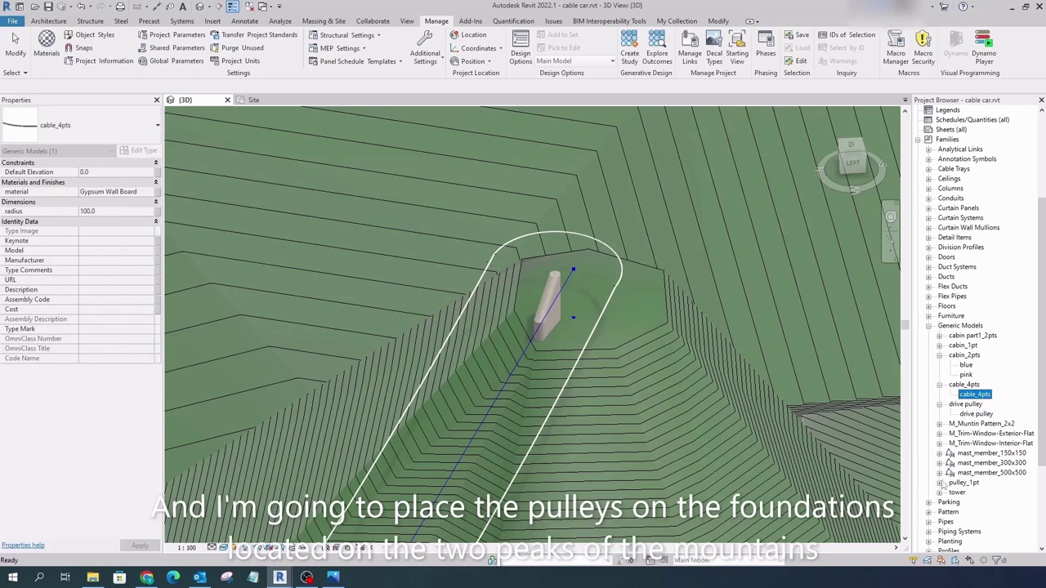
Drag pulley_1pt into the 3D view and place it atop the hilltop foundation
drag(976, 500, 482, 352)
scroll(523, 343, up, 5)
scroll(545, 330, up, 2)
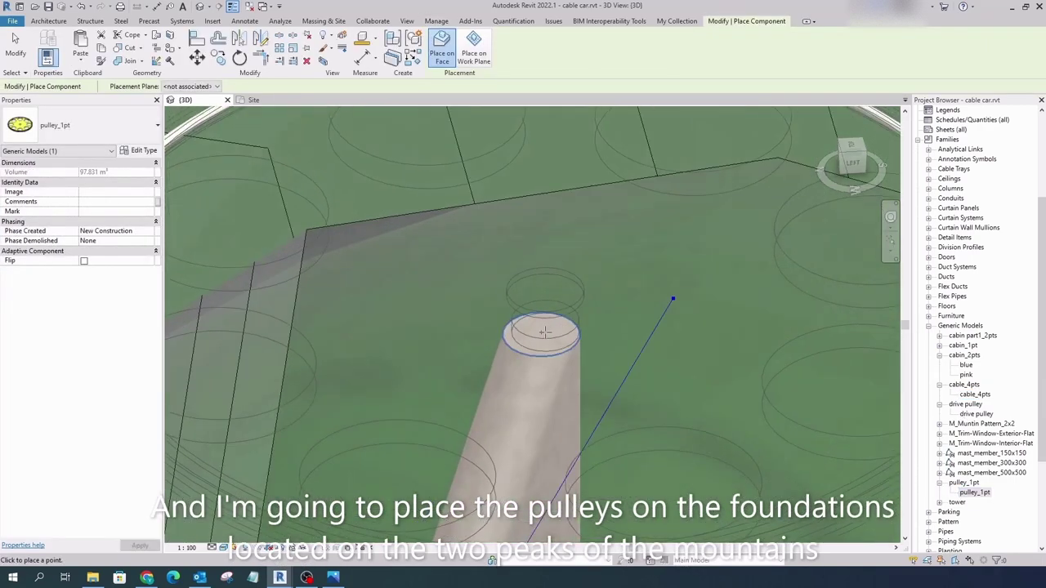
scroll(541, 333, down, 5)
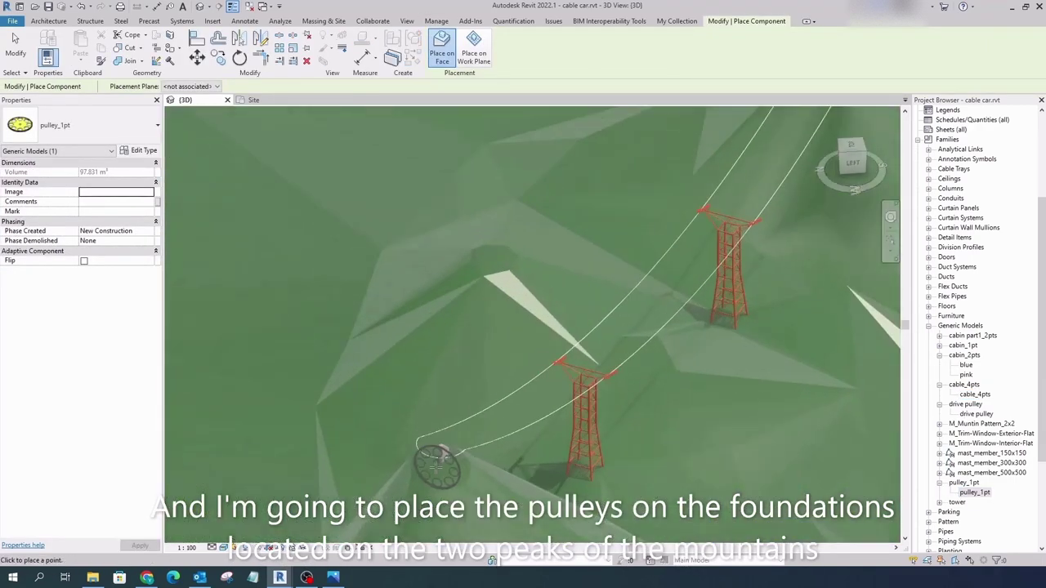
scroll(446, 406, up, 5)
scroll(515, 299, up, 3)
scroll(518, 296, up, 2)
scroll(519, 294, up, 3)
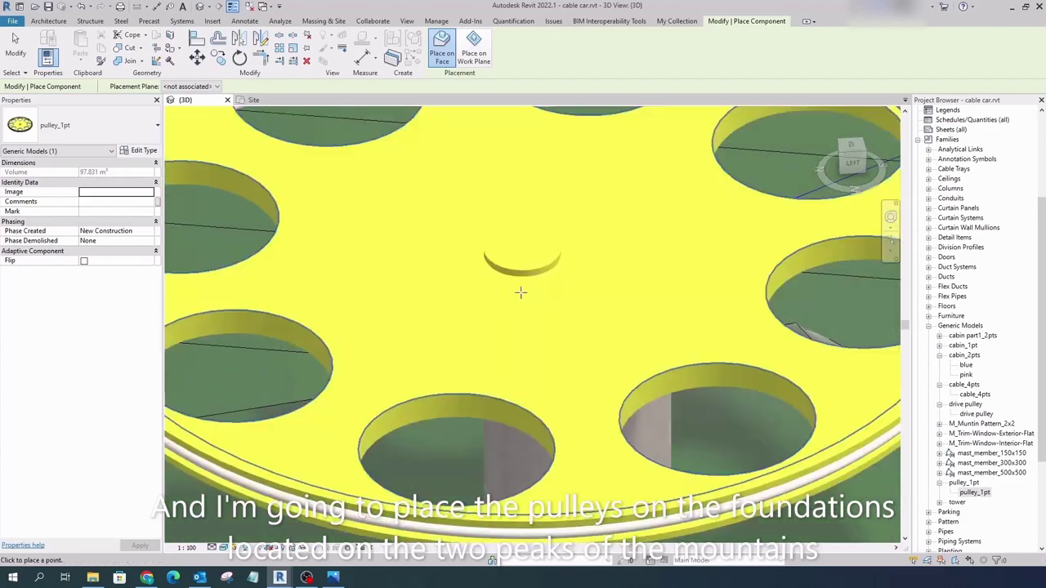
key(Escape)
scroll(518, 298, down, 5)
scroll(518, 298, down, 4)
mouse_move(532, 319)
shift+middle_down()
mouse_move(572, 344)
mouse_move(588, 395)
shift+middle_up()
Inspect the element-selection node in the Dynamo graph, then return to the Revit model
click(397, 531)
mouse_move(333, 577)
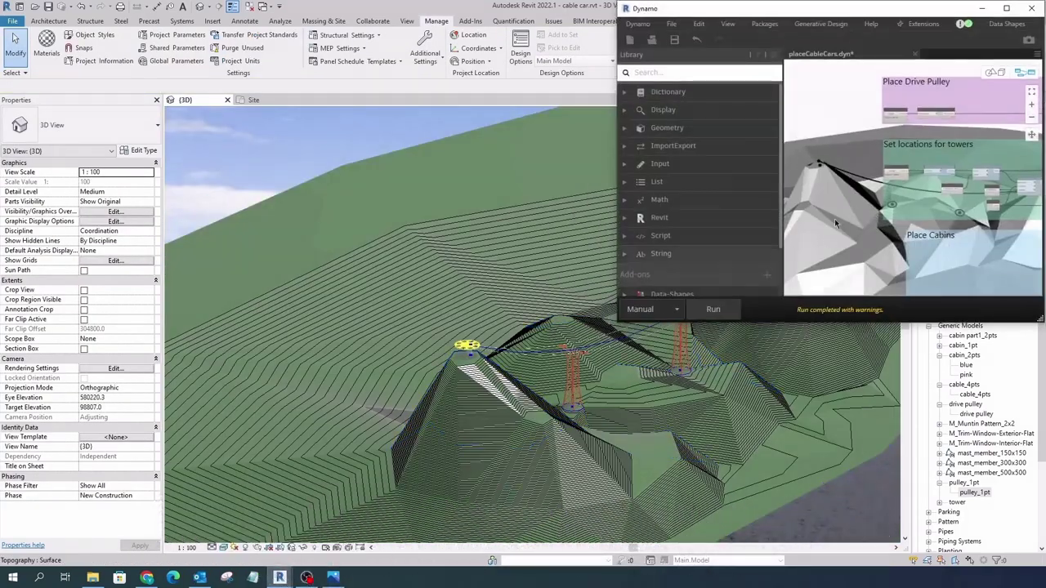
scroll(854, 171, up, 2)
scroll(828, 193, up, 2)
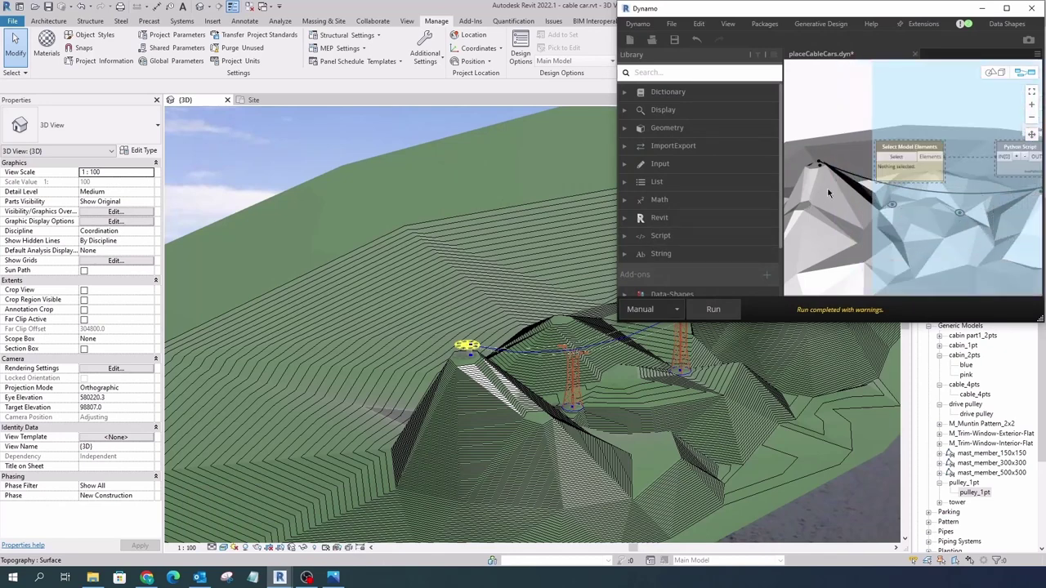
right_click(946, 174)
click(836, 229)
scroll(846, 169, down, 2)
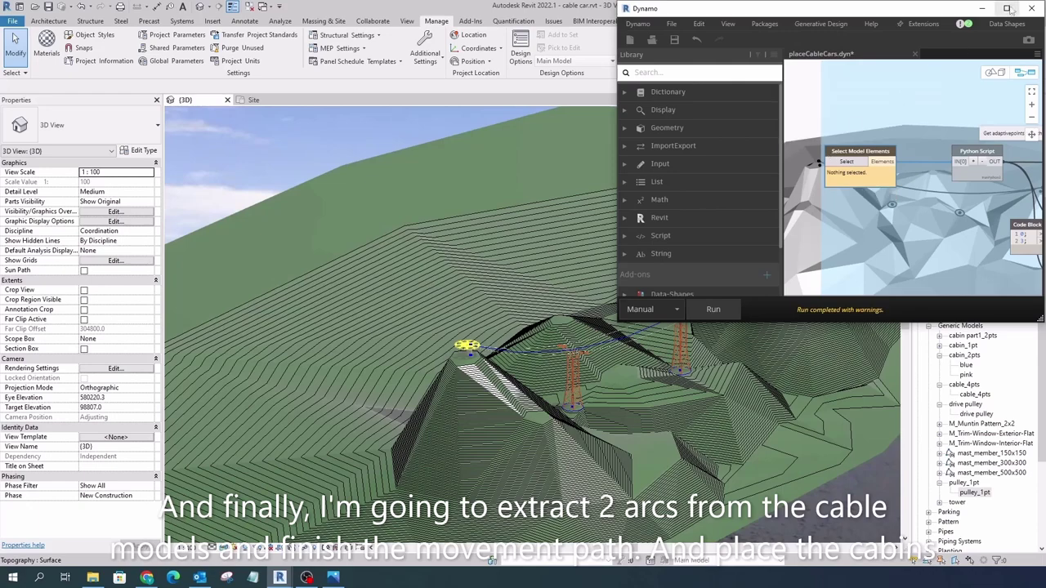
click(983, 8)
scroll(624, 330, up, 3)
Isolate both cables, pick them with Dynamo's Select Model Elements node, then reset isolate
click(619, 309)
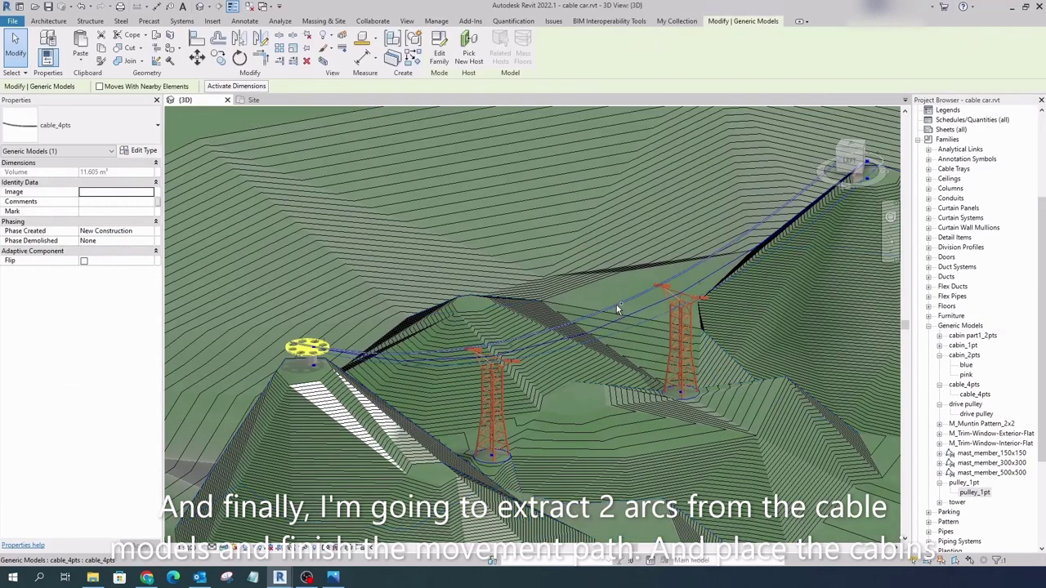
click(301, 548)
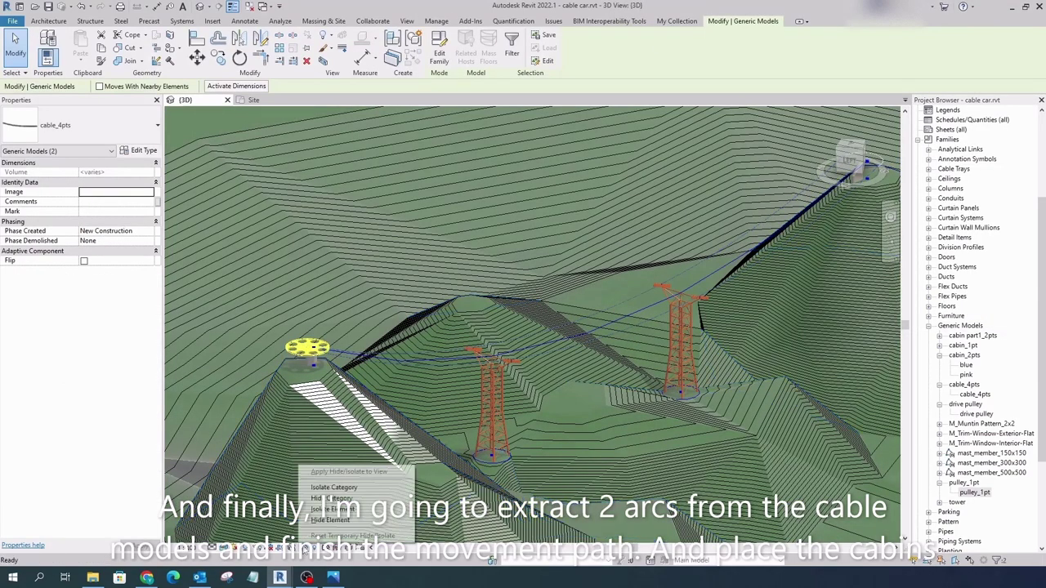
click(334, 509)
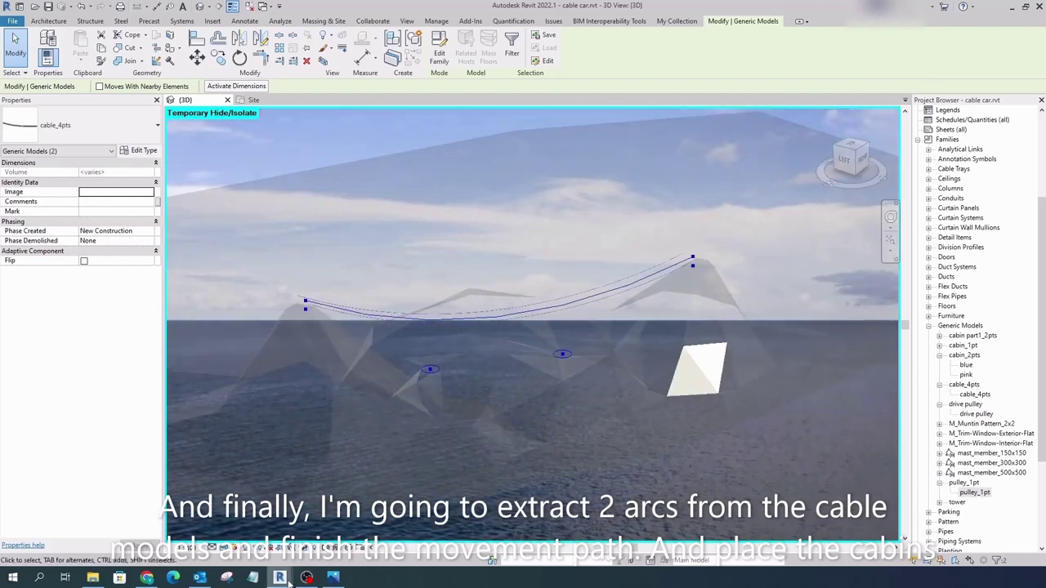
click(338, 519)
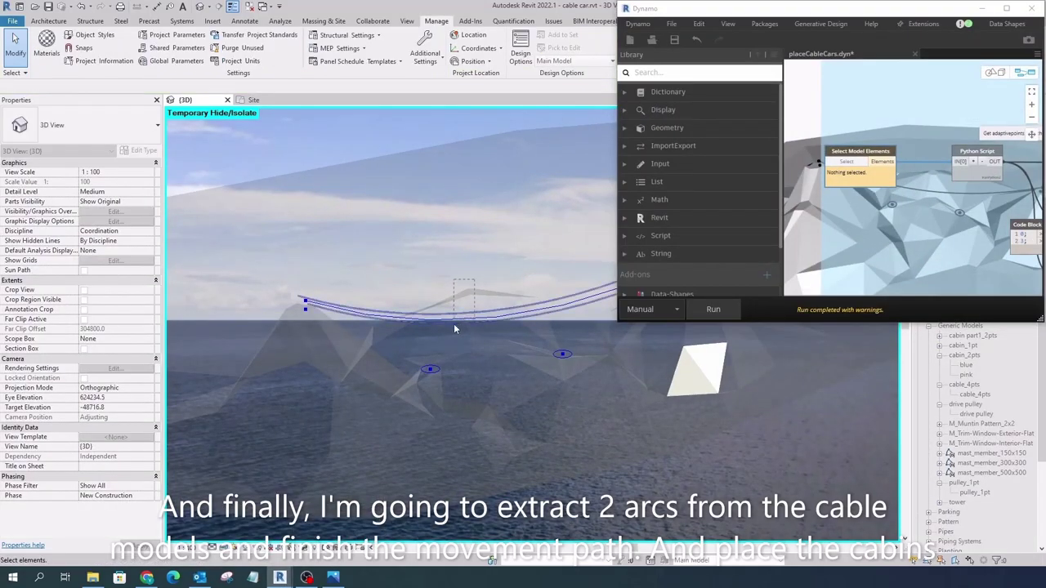
click(455, 326)
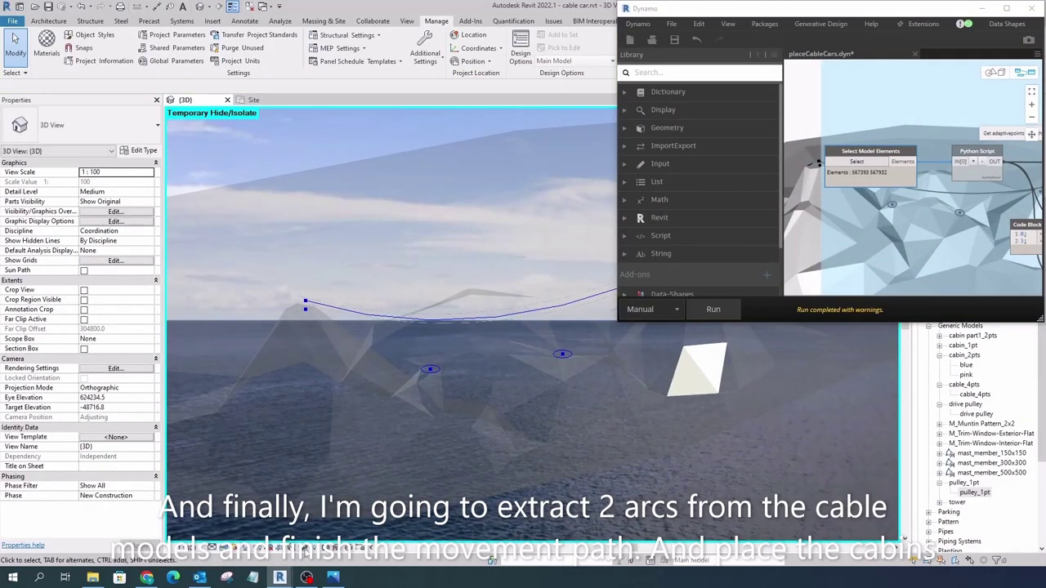
click(320, 536)
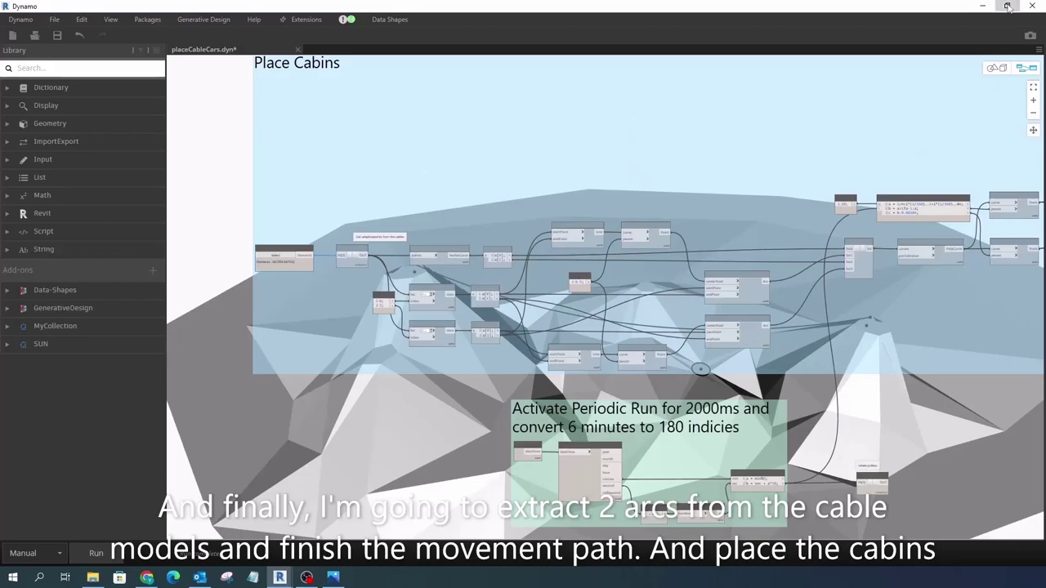
Orbit the model to view the pink and blue cabins along the cables
click(1008, 7)
mouse_move(458, 368)
shift+middle_down()
mouse_move(373, 484)
mouse_move(237, 356)
mouse_move(533, 344)
shift+middle_up()
scroll(229, 349, up, 5)
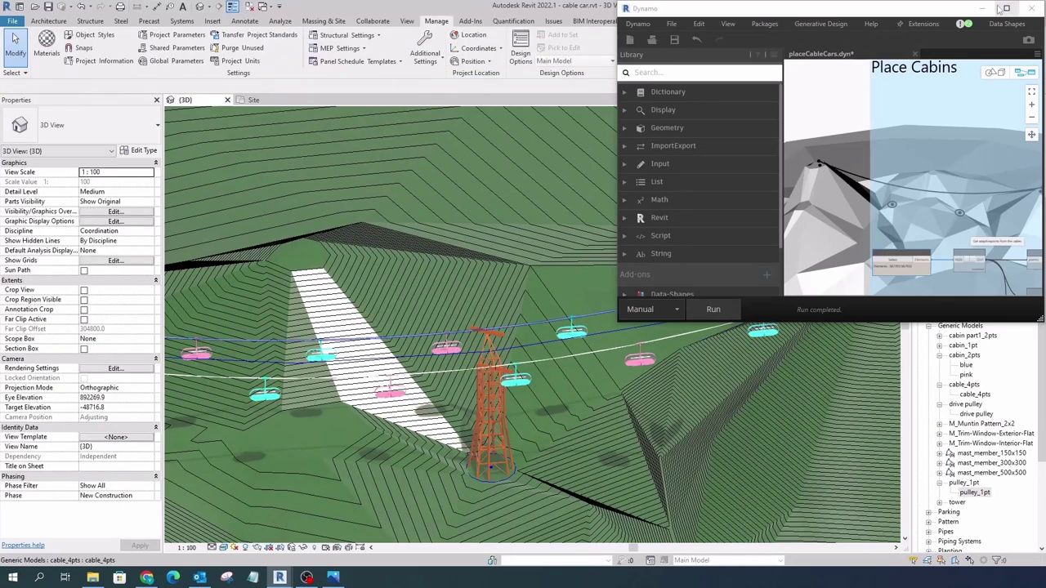
click(507, 425)
Orbit around the tower to a level view of it and the terrain
shift+middle_drag(506, 425, 475, 398)
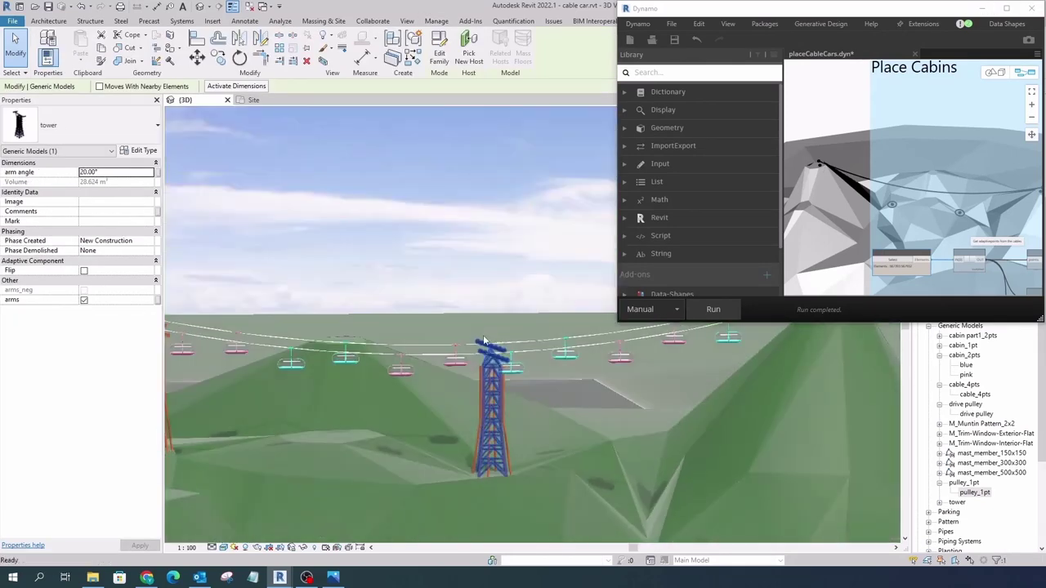
scroll(474, 398, up, 5)
scroll(475, 398, up, 3)
text(10)
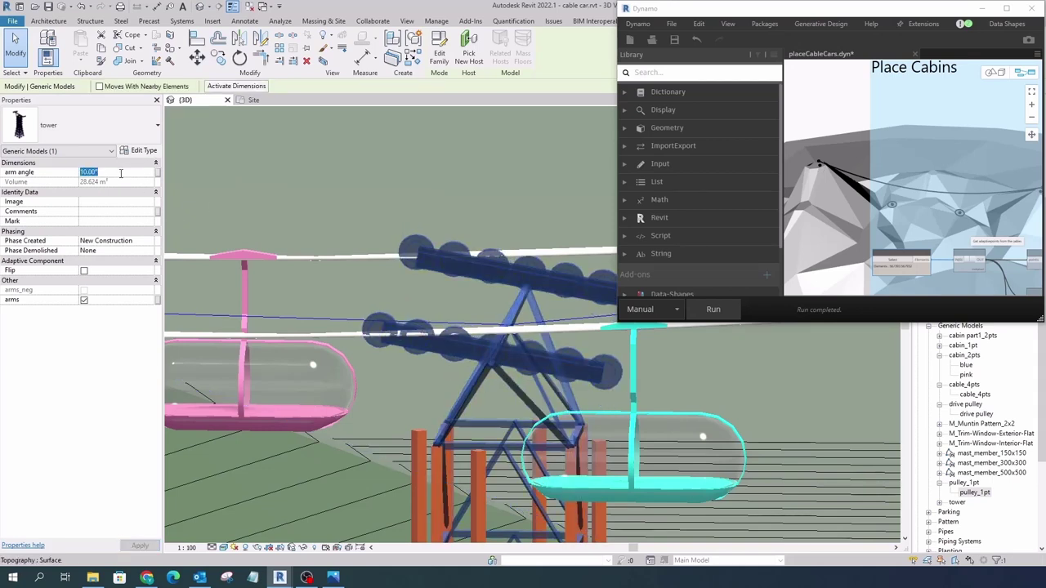
text(2)
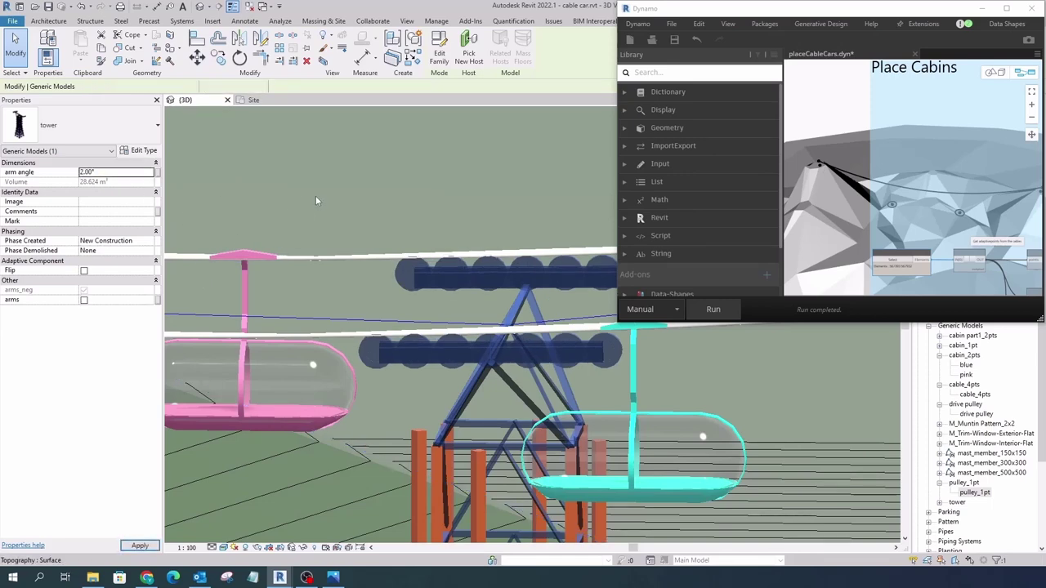
click(282, 304)
scroll(401, 224, down, 2)
scroll(441, 262, down, 3)
scroll(473, 299, down, 3)
shift+middle_drag(474, 299, 384, 343)
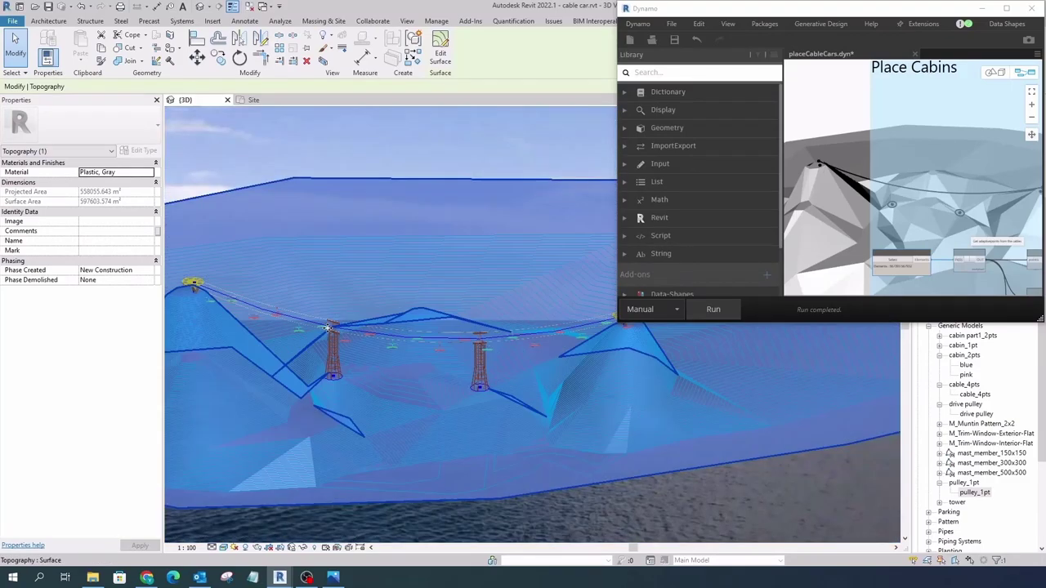
scroll(351, 352, up, 3)
scroll(380, 405, up, 2)
Select the tower and set its Arm angle property to 12°
click(380, 405)
shift+middle_drag(389, 341, 428, 295)
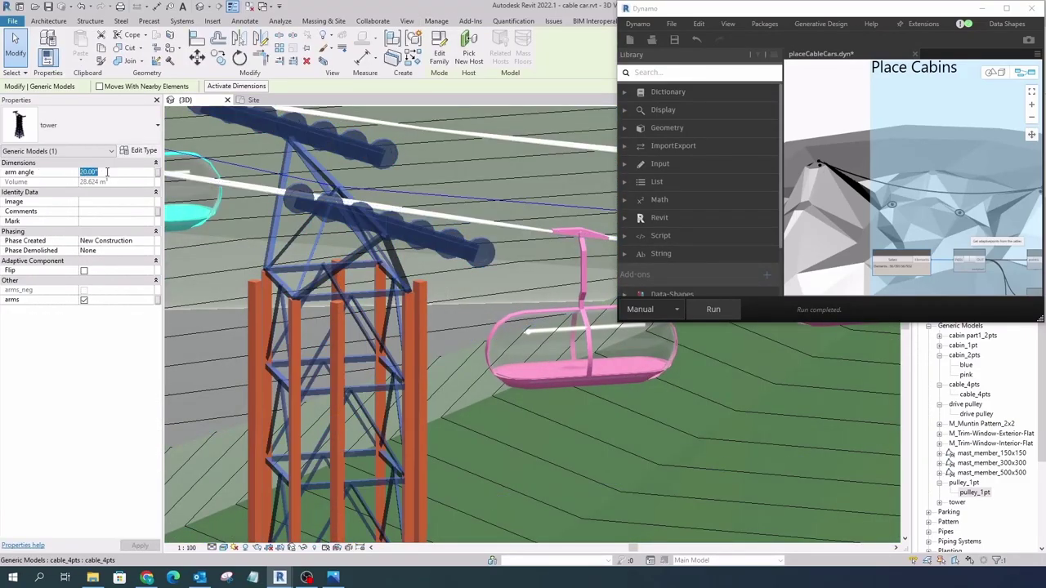
scroll(321, 263, up, 3)
click(117, 171)
text(1)
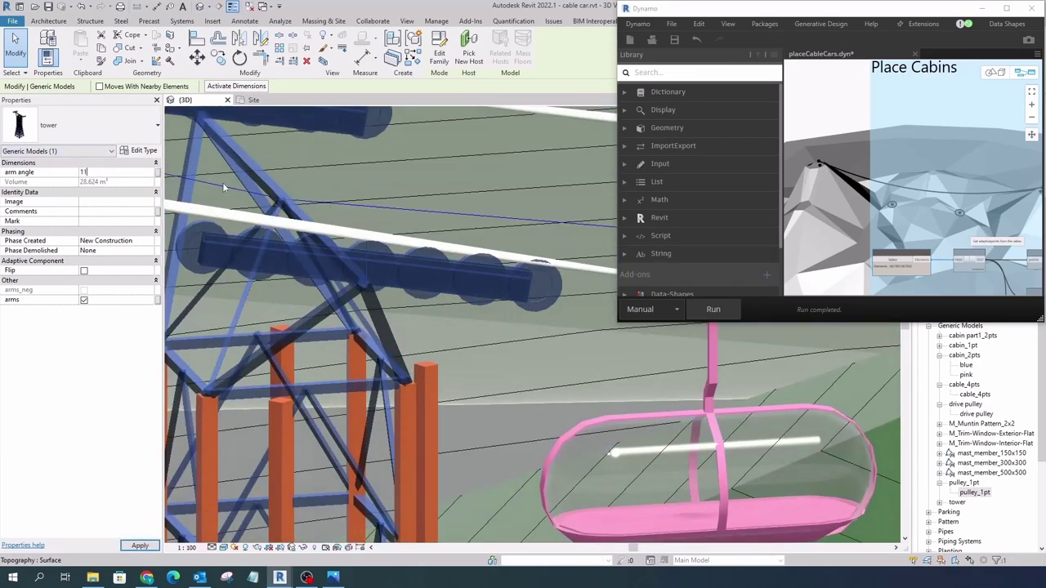
key(Return)
key(Return)
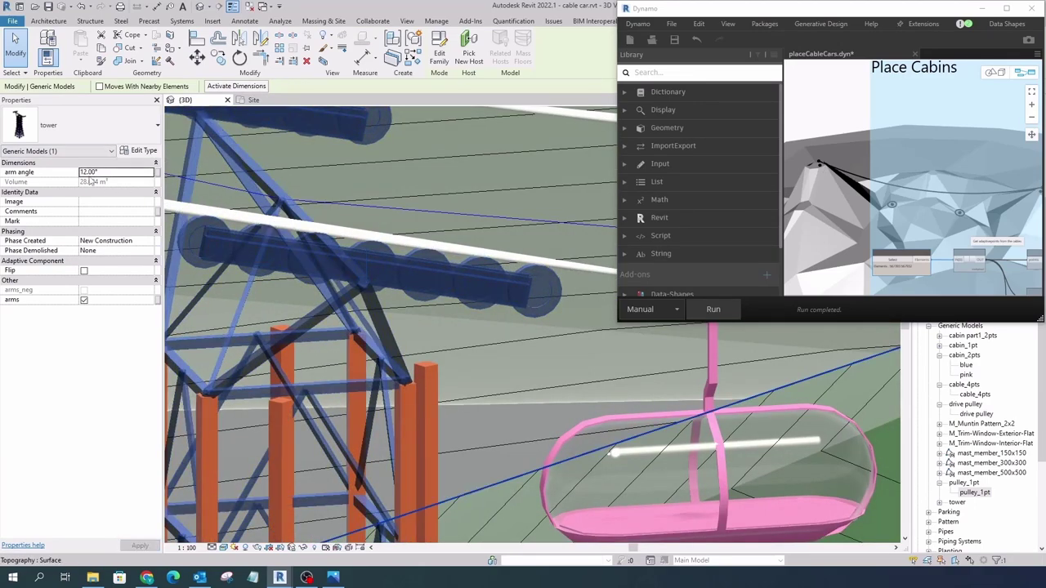
scroll(391, 249, down, 5)
key(Escape)
scroll(391, 249, down, 5)
mouse_move(390, 249)
shift+middle_down()
mouse_move(259, 467)
mouse_move(387, 485)
mouse_move(425, 458)
shift+middle_up()
Maximize Dynamo and read the adaptive-point Python Script code in a widened editor, then close it
click(1006, 8)
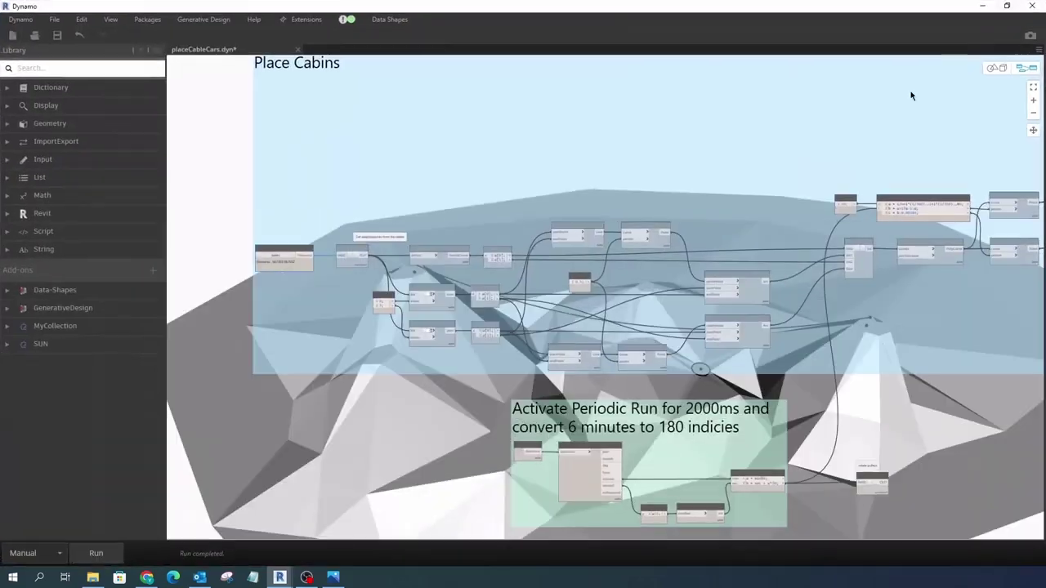
scroll(264, 261, up, 5)
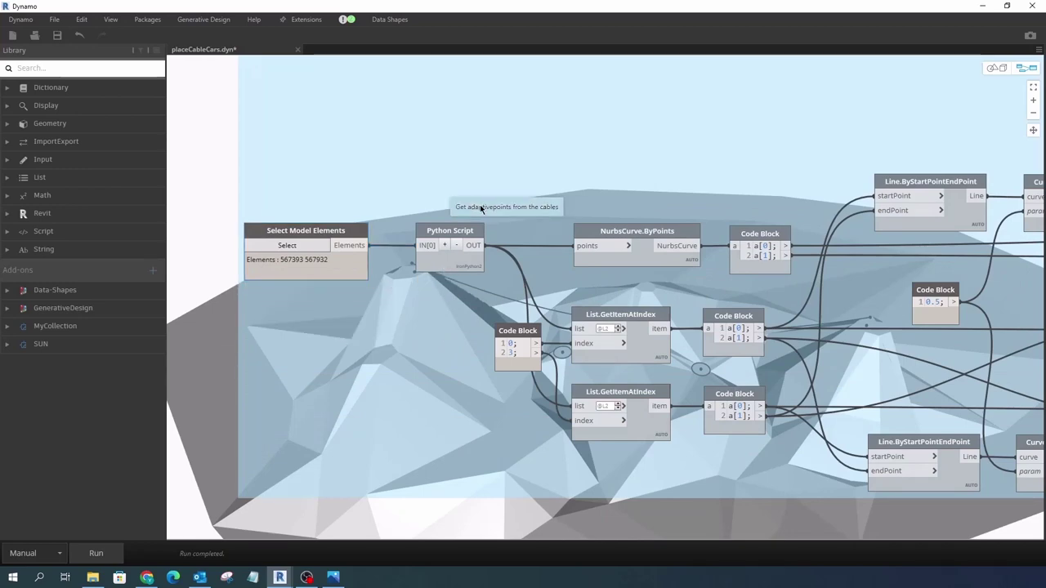
double_click(453, 269)
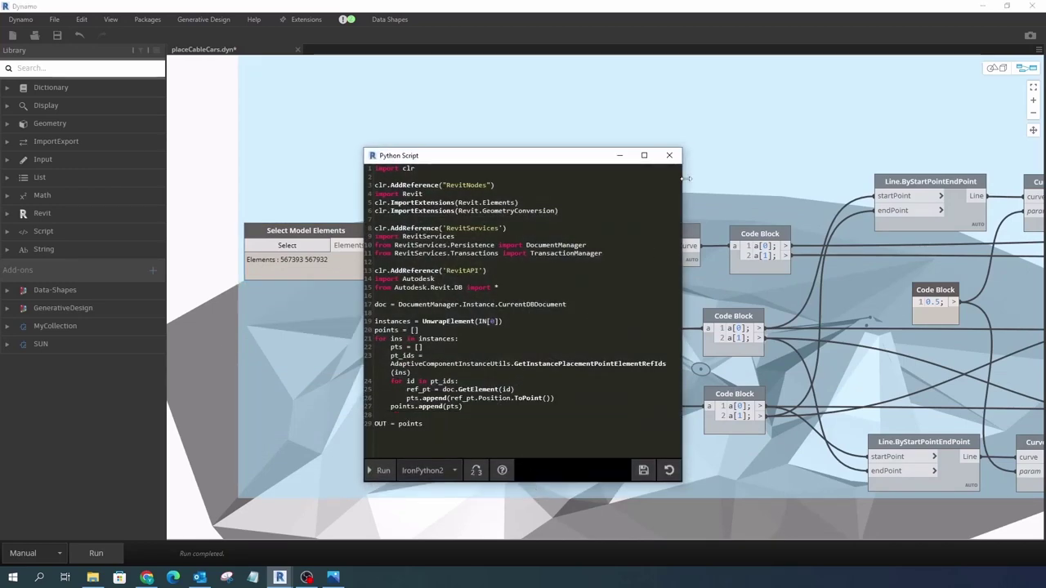
drag(687, 178, 735, 178)
click(720, 155)
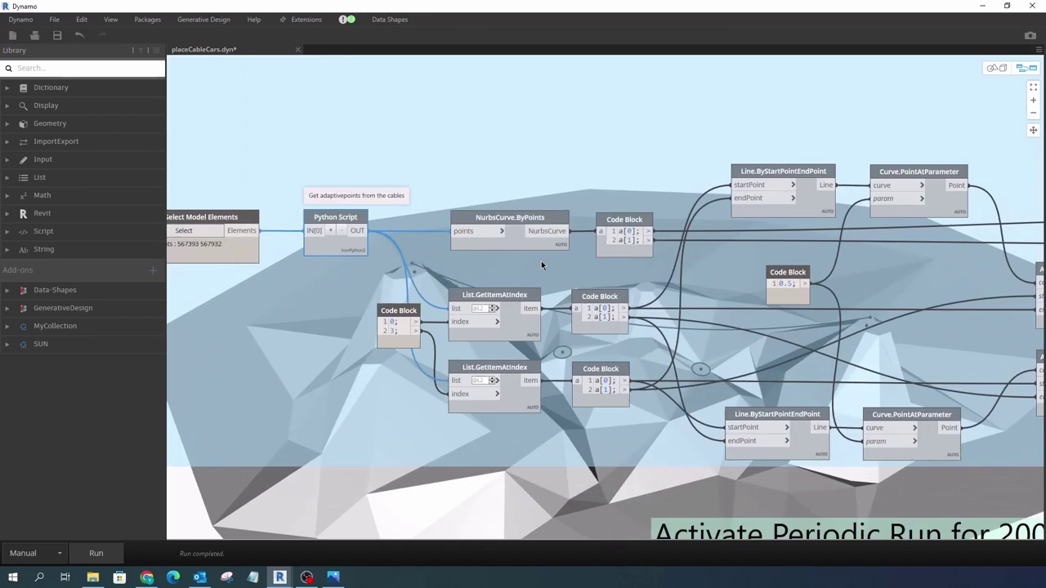
Toggle geometry previews for NurbsCurve.ByPoints and both List.GetItemAtIndex nodes
right_click(520, 243)
click(547, 327)
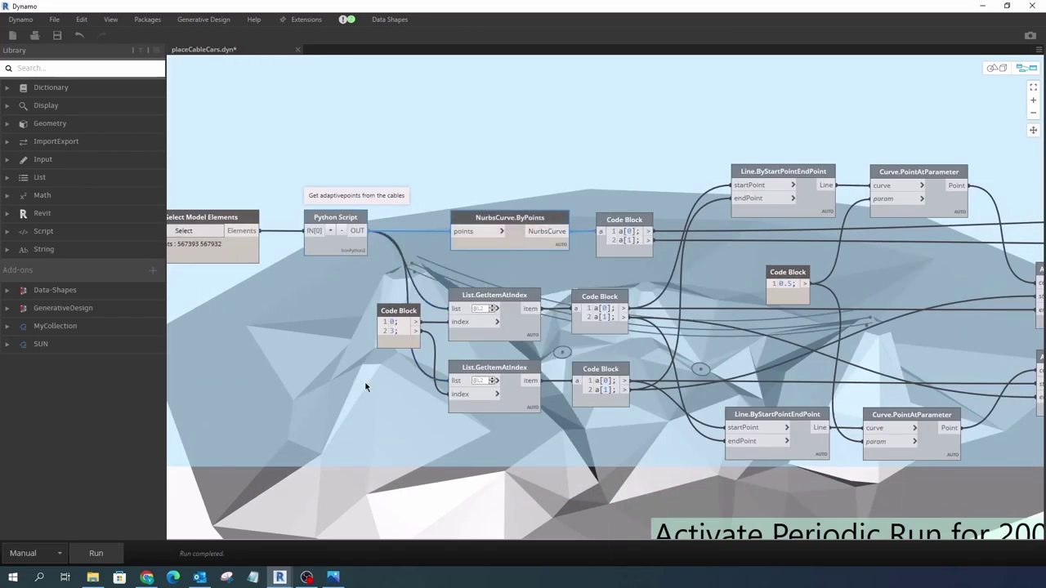
right_click(534, 240)
right_click(596, 240)
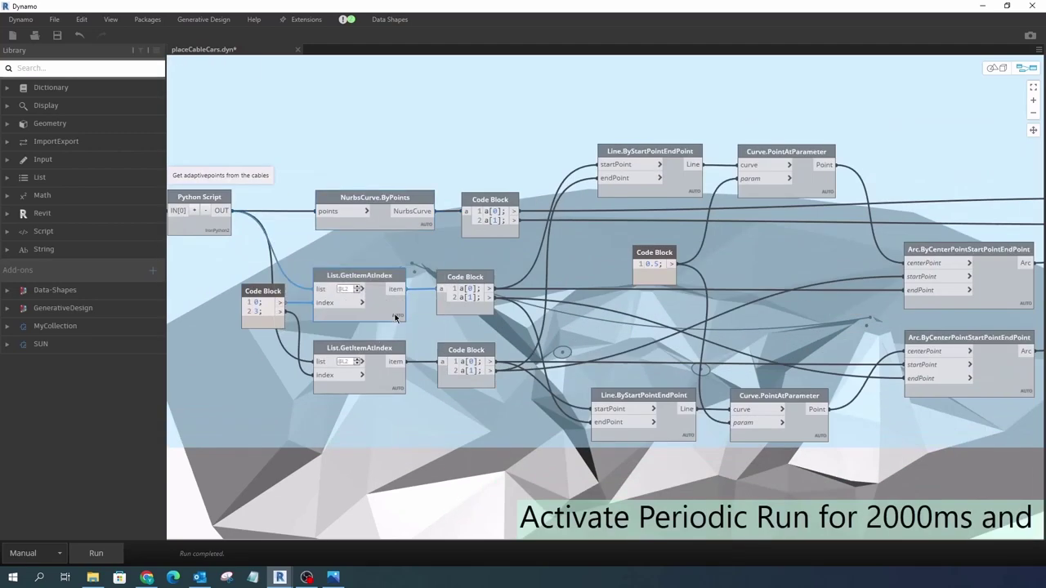
right_click(395, 316)
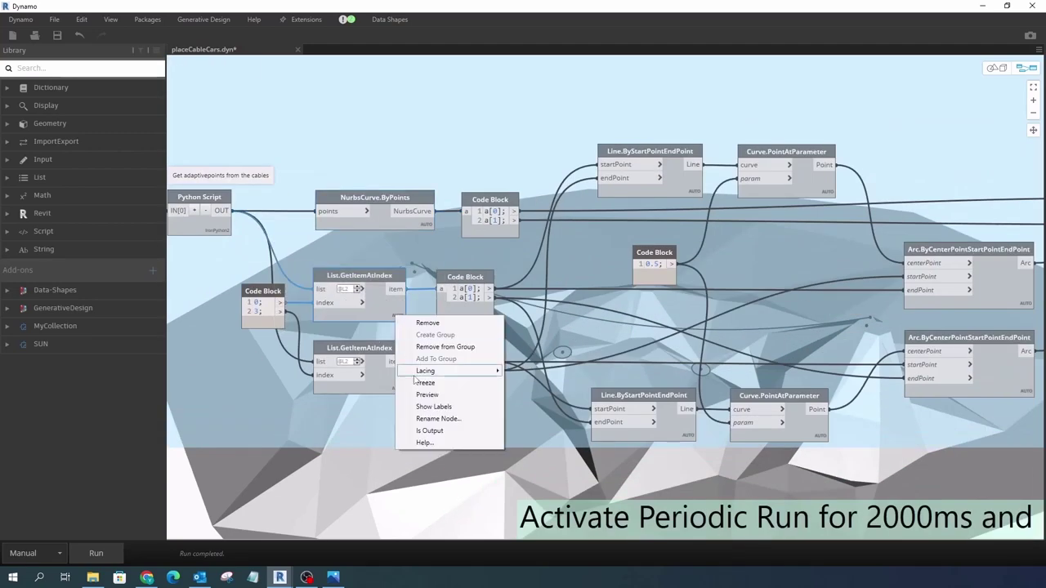
click(414, 394)
right_click(389, 385)
click(410, 464)
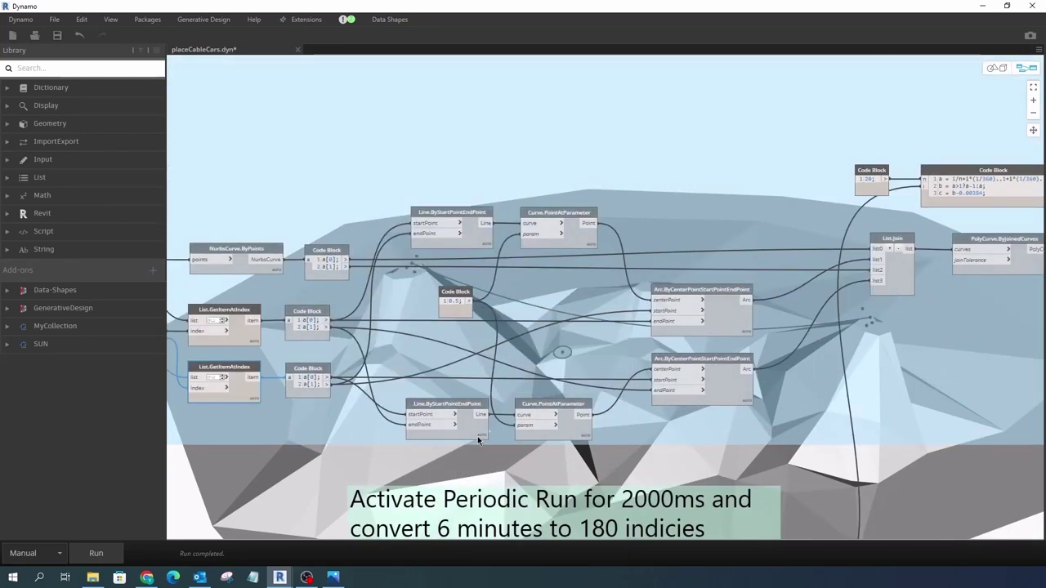
Toggle previews of the upper and lower Line.ByStartPointEndPoint and arc nodes
right_click(471, 431)
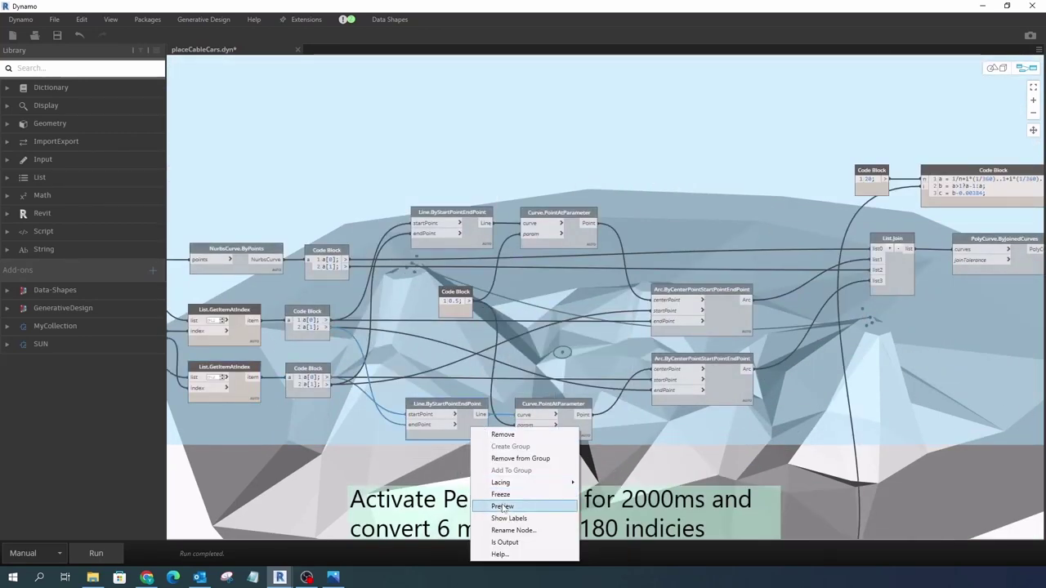
click(503, 506)
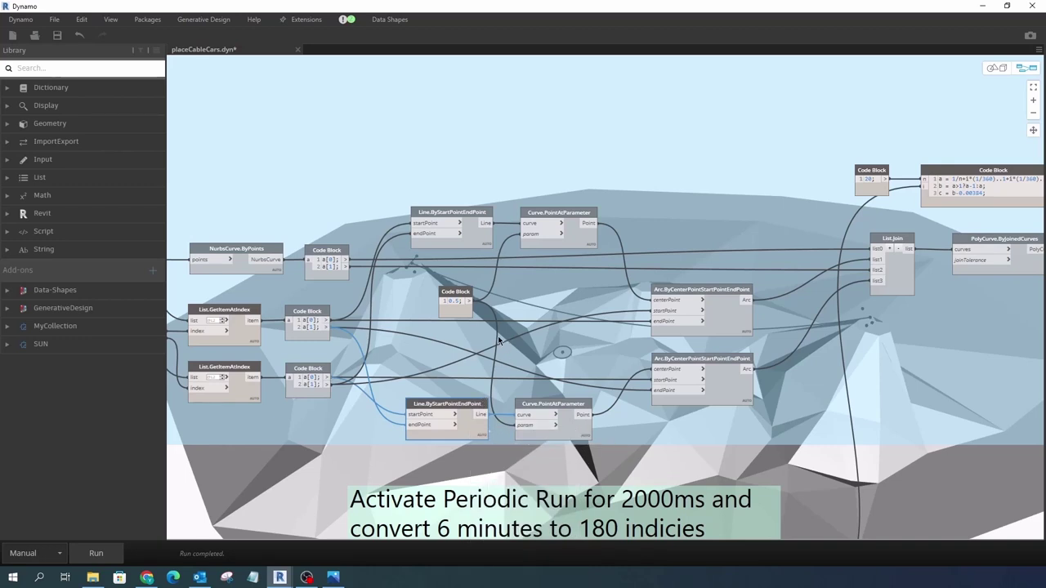
right_click(474, 231)
click(495, 307)
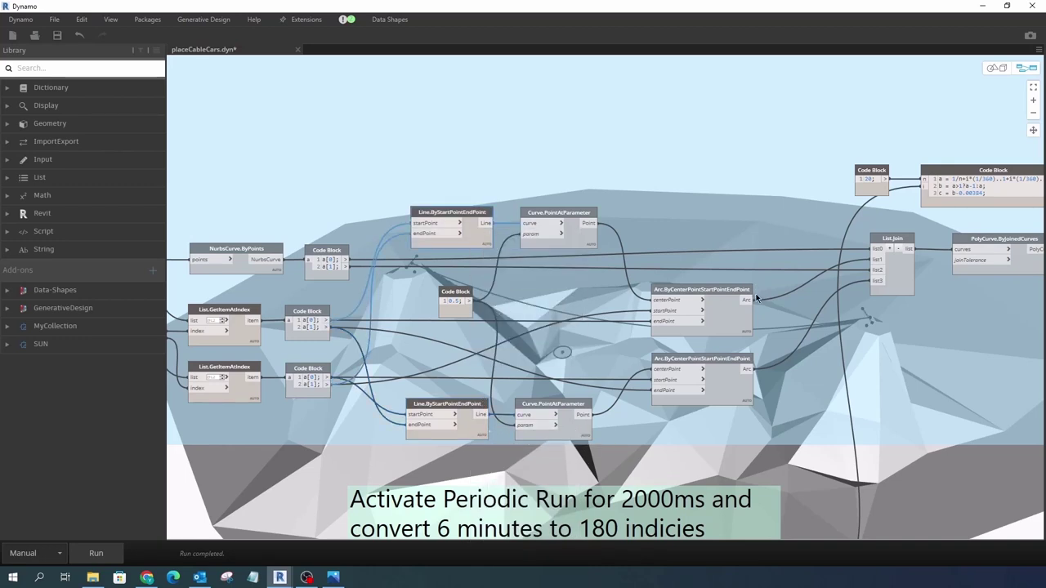
right_click(727, 318)
click(757, 394)
right_click(733, 390)
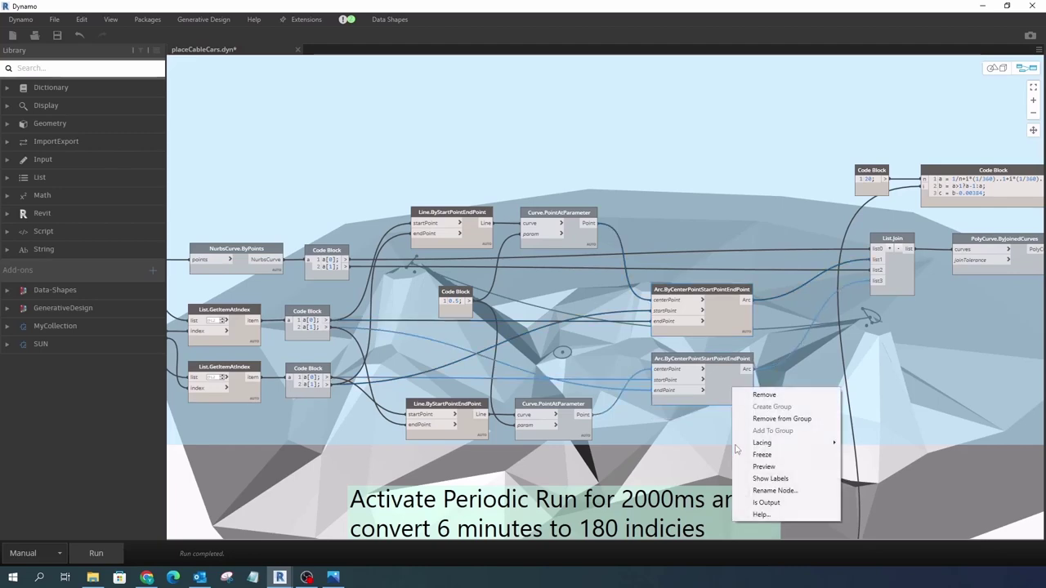
click(715, 456)
Toggle the upper and lower line and arc previews a second time to compare stages
scroll(434, 282, down, 3)
scroll(677, 269, up, 3)
scroll(654, 302, down, 2)
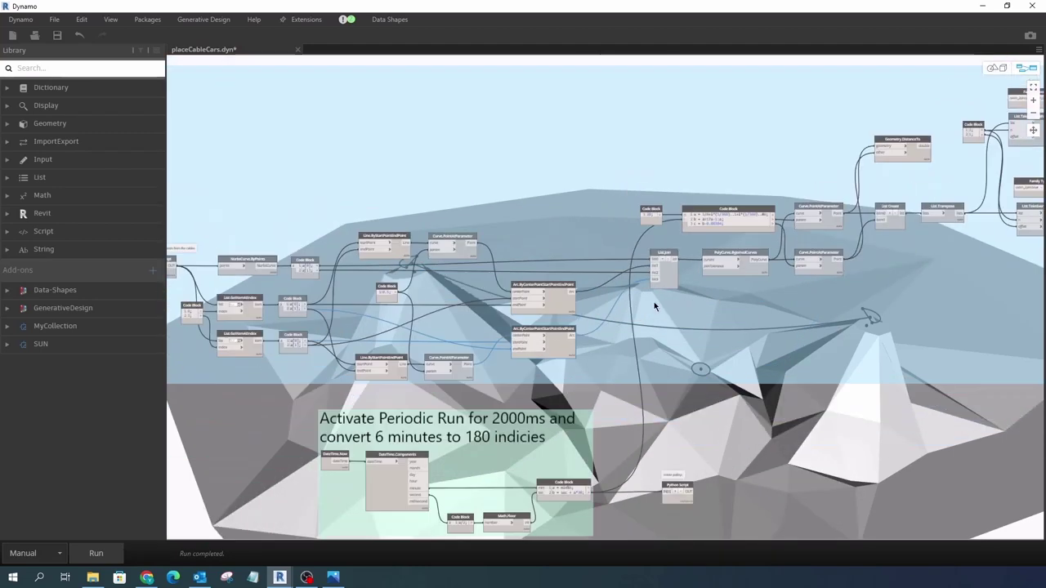
scroll(343, 317, up, 2)
right_click(201, 367)
right_click(191, 289)
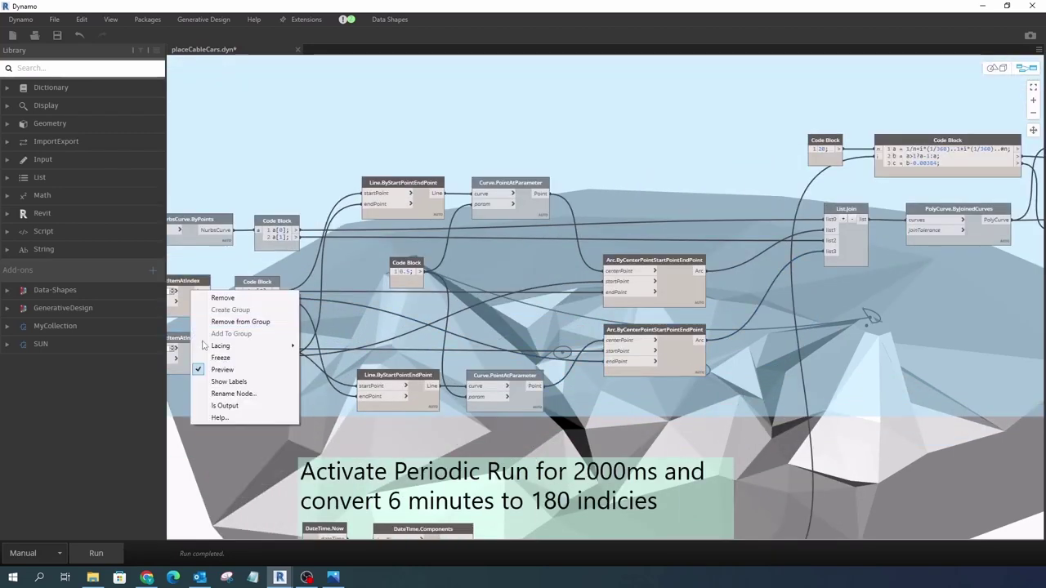
right_click(430, 216)
click(440, 298)
right_click(420, 403)
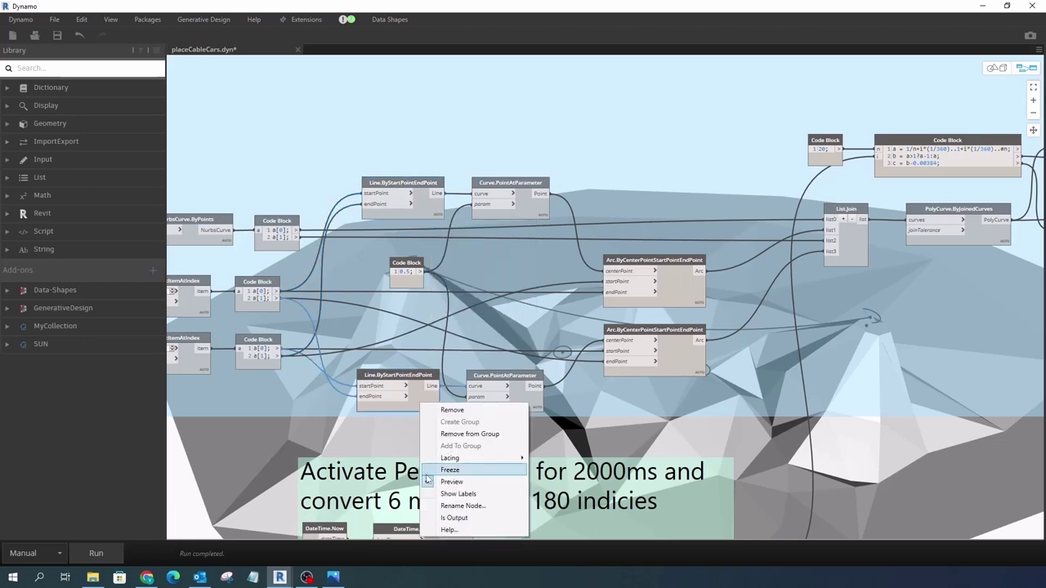
click(441, 477)
right_click(689, 360)
click(711, 438)
right_click(669, 279)
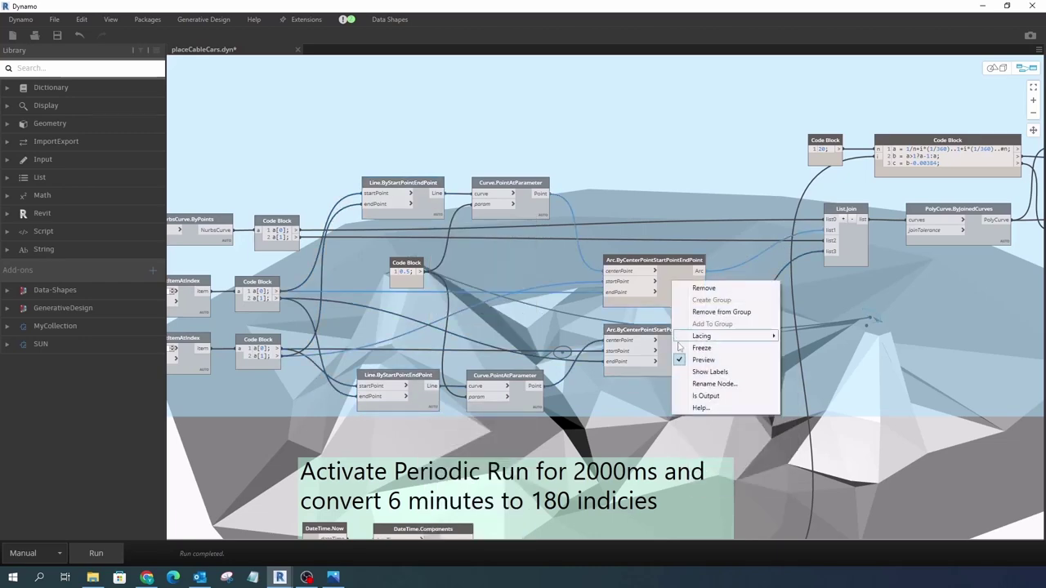
click(695, 357)
Show the joined cable curve from PolyCurve.ByJoinedCurves, then turn its preview back off
middle_drag(1034, 235, 765, 259)
right_click(732, 267)
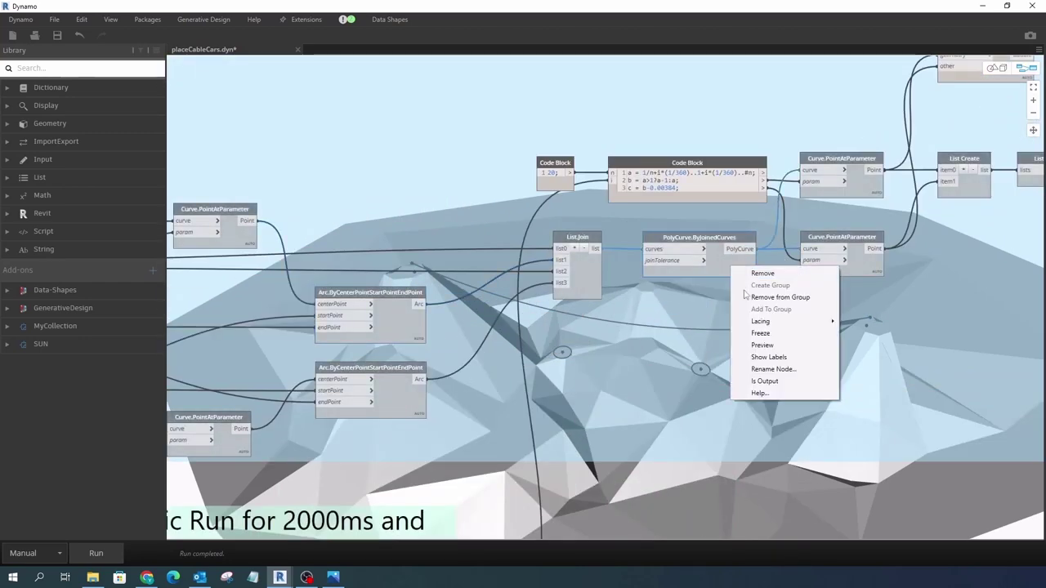
click(755, 345)
right_click(740, 268)
click(760, 346)
scroll(744, 246, down, 2)
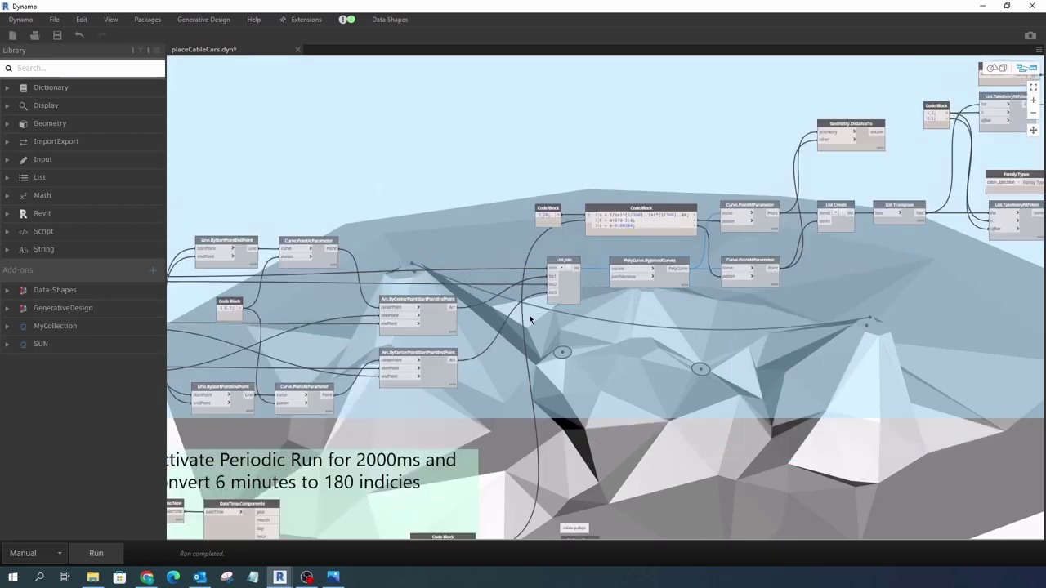
scroll(744, 235, up, 4)
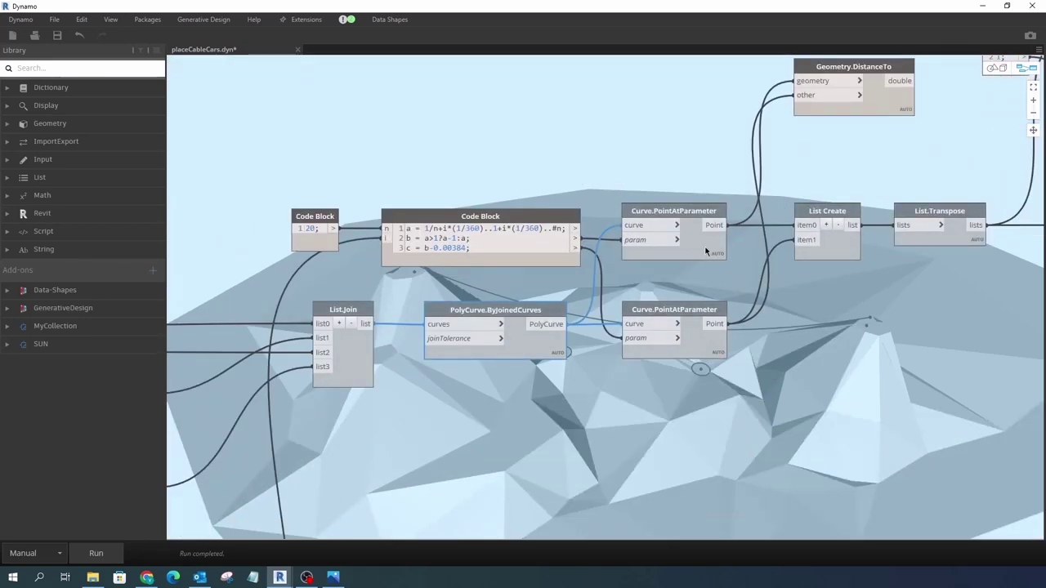
Preview the transposed cabin points from the List.Transpose node
mouse_move(673, 241)
middle_drag(969, 233, 783, 243)
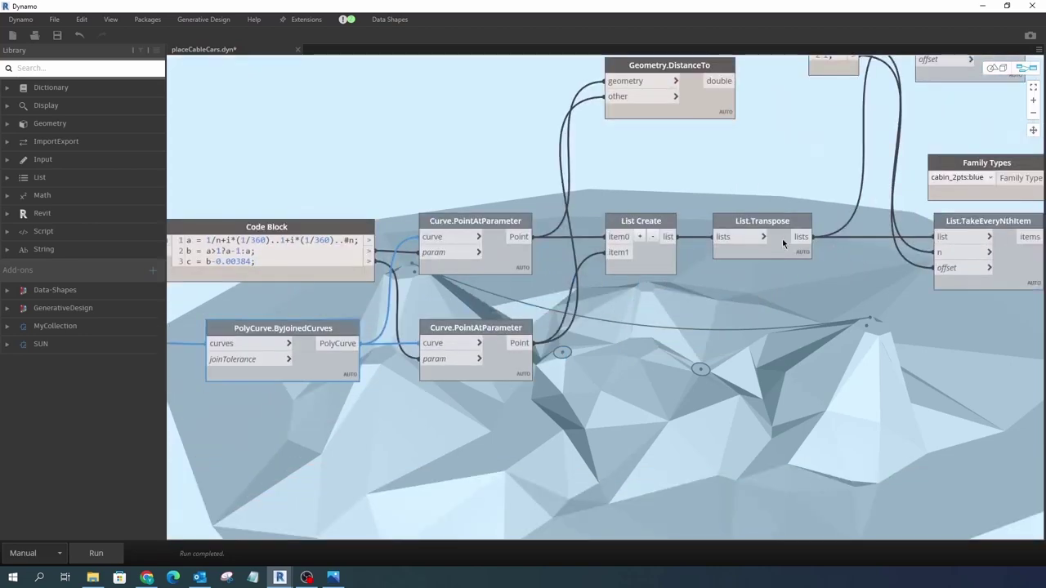
right_click(771, 253)
click(787, 318)
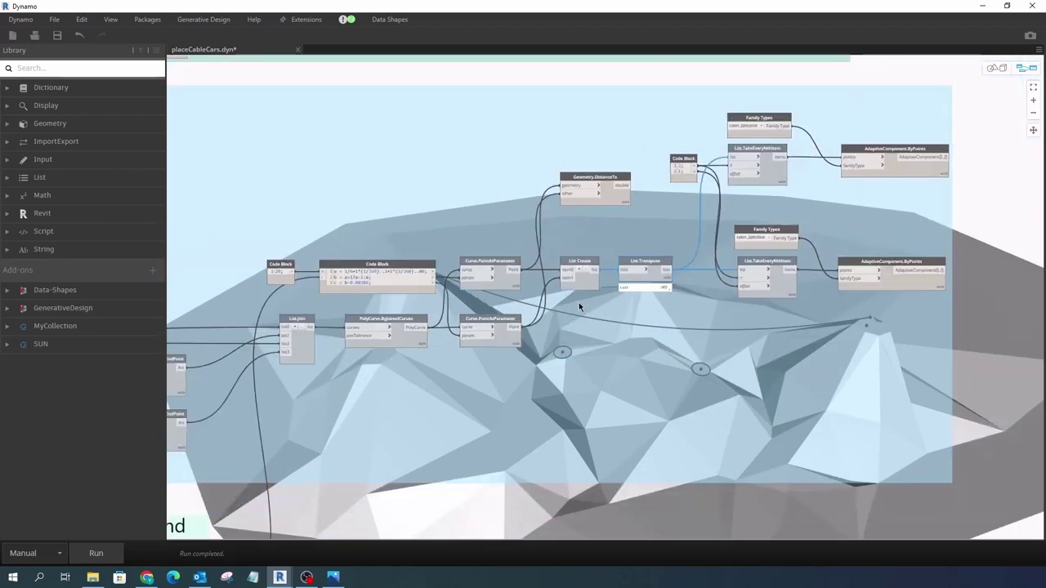
scroll(776, 196, up, 3)
scroll(776, 196, up, 2)
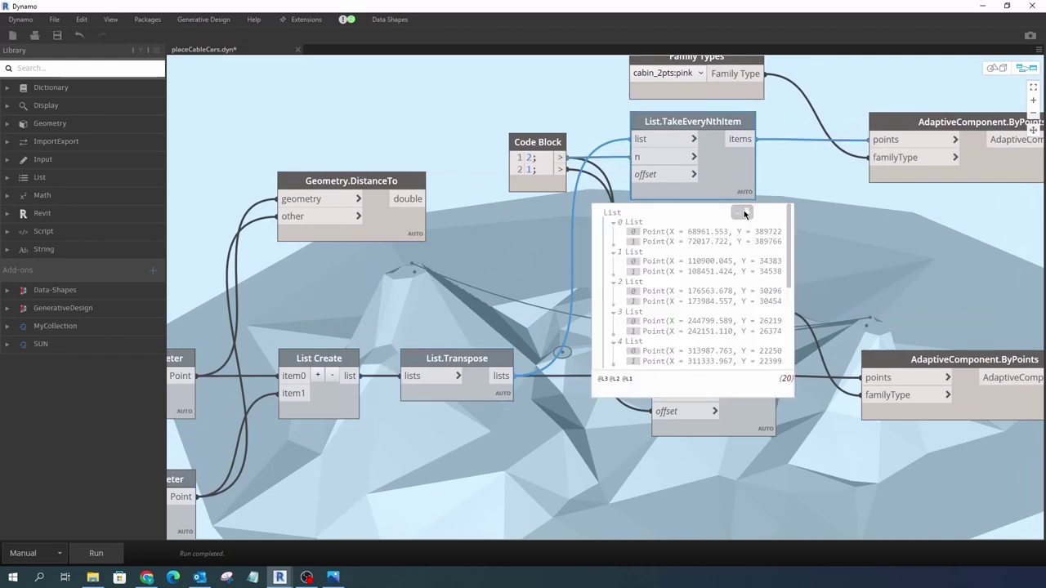
Toggle previews of the upper and lower List.TakeEveryNthItem nodes on and off
right_click(749, 186)
click(785, 254)
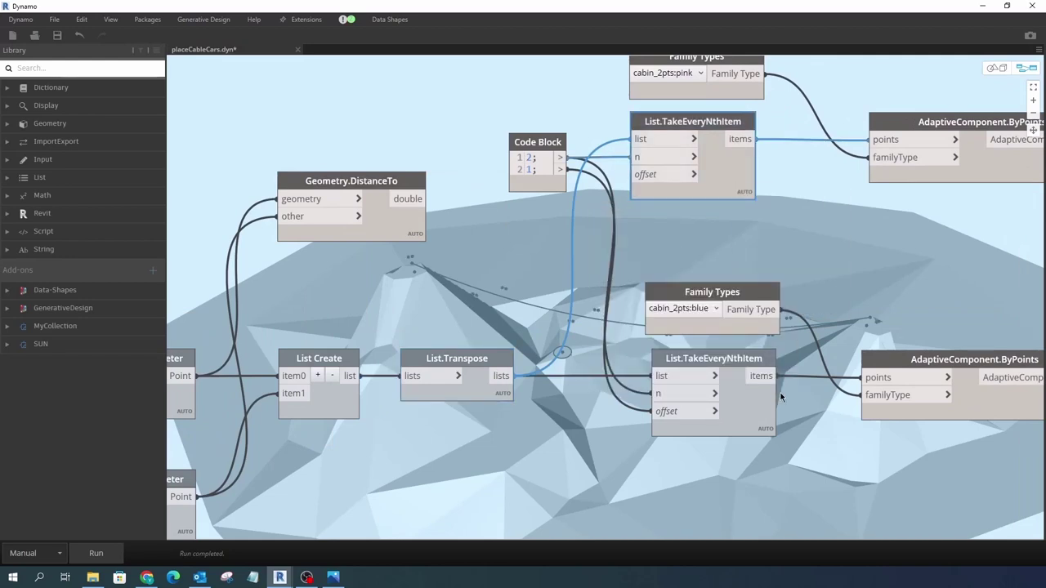
right_click(749, 404)
click(804, 481)
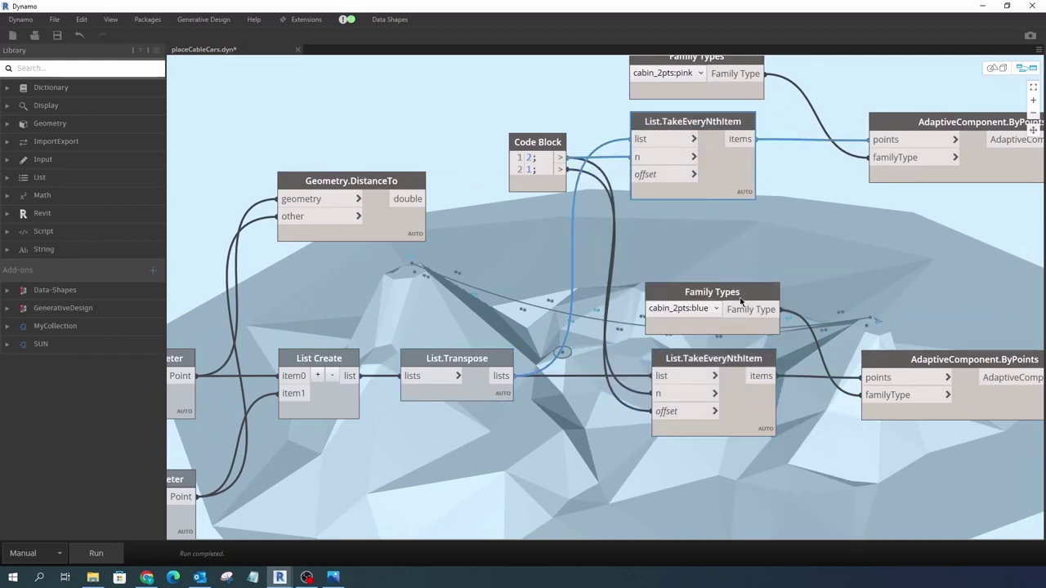
right_click(755, 406)
click(809, 433)
right_click(739, 175)
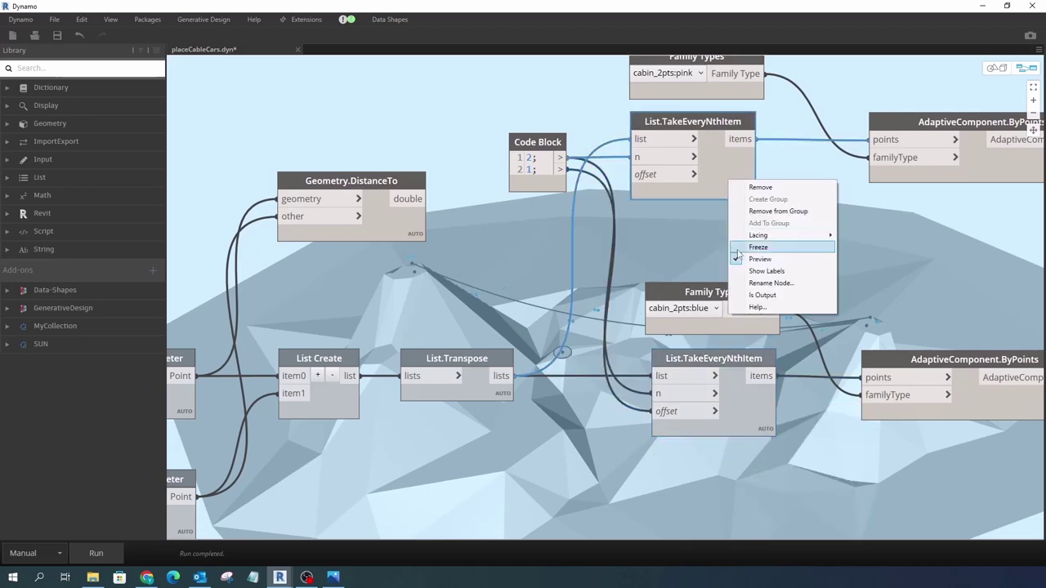
click(831, 255)
scroll(831, 259, down, 2)
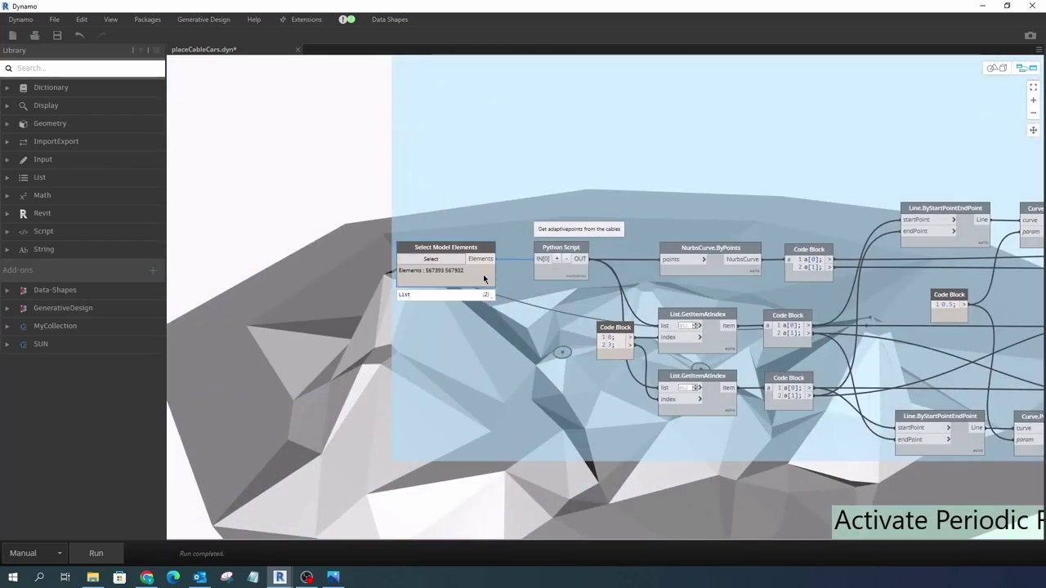
Hide the Geometry.Translate node's geometry preview
scroll(535, 315, down, 2)
scroll(481, 277, up, 2)
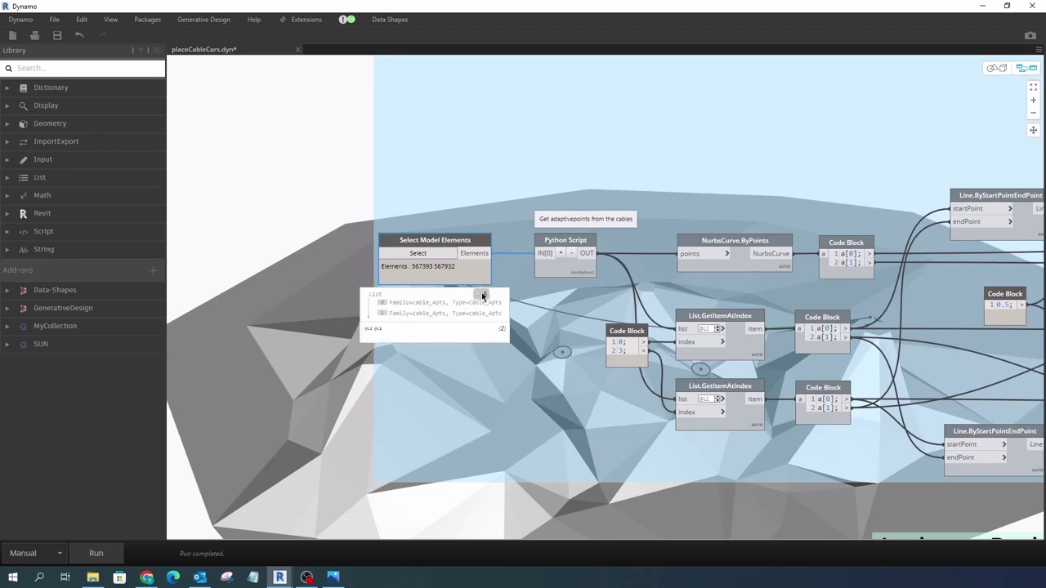
scroll(376, 301, down, 2)
scroll(376, 302, down, 3)
scroll(398, 100, up, 3)
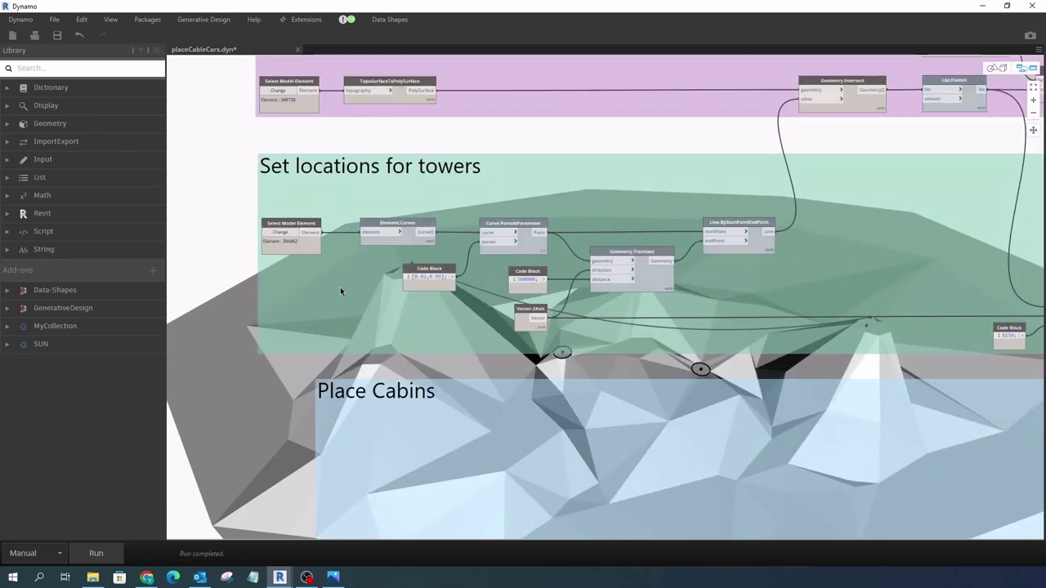
scroll(341, 289, down, 2)
scroll(719, 164, up, 3)
right_click(657, 123)
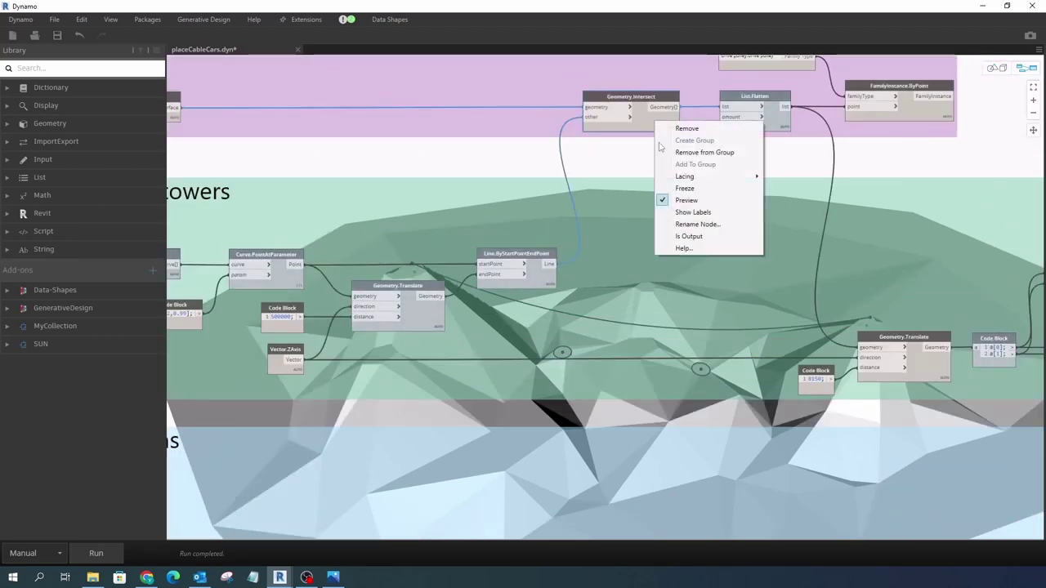
right_click(940, 374)
click(842, 447)
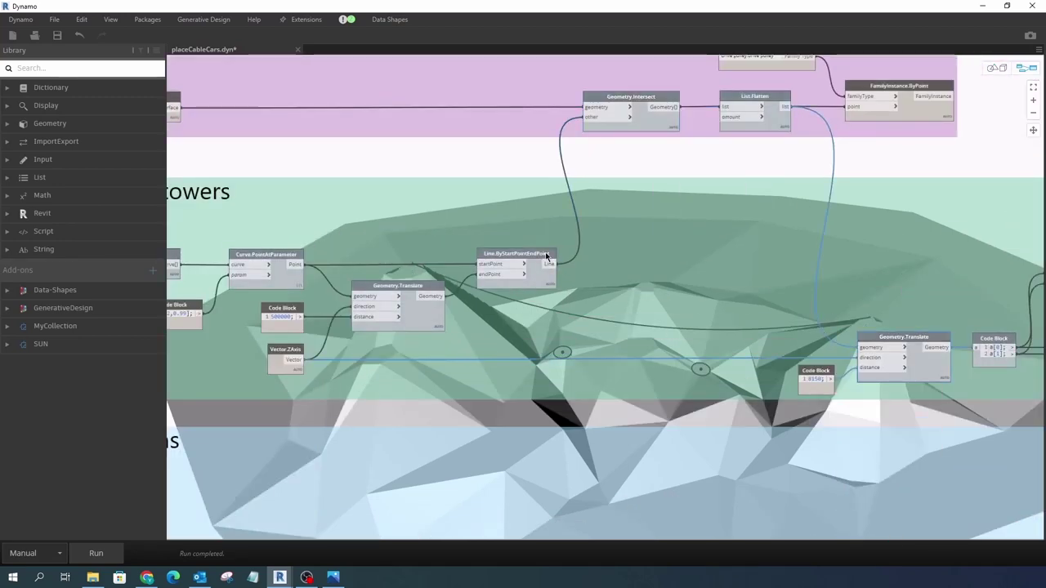
Hide previews of the Arc.ByThreePoints node and the translated points node
scroll(841, 448, down, 3)
scroll(835, 451, up, 2)
scroll(817, 193, up, 2)
right_click(816, 194)
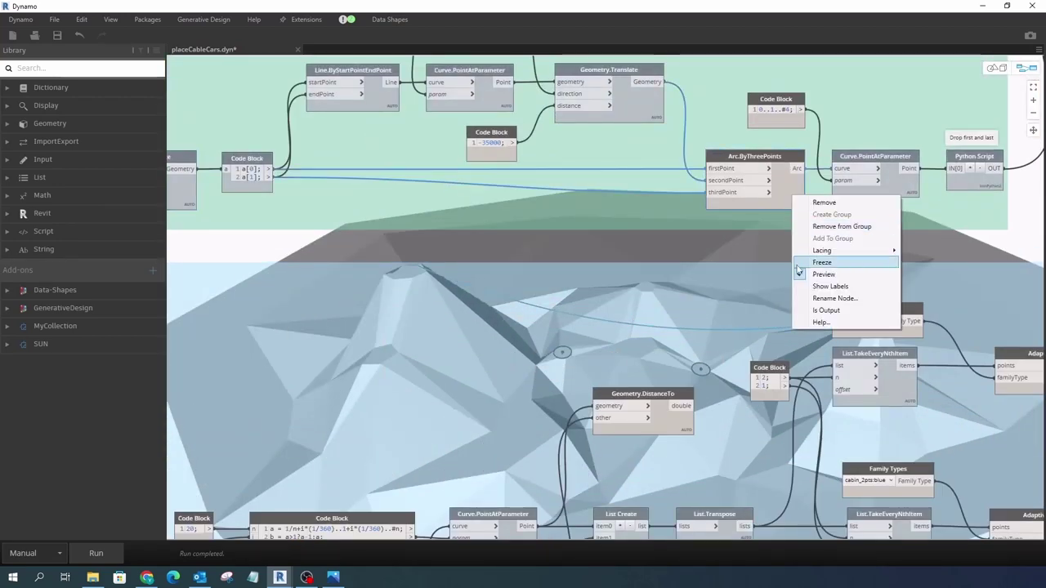
click(817, 341)
scroll(532, 270, down, 3)
scroll(753, 112, up, 3)
scroll(753, 113, up, 2)
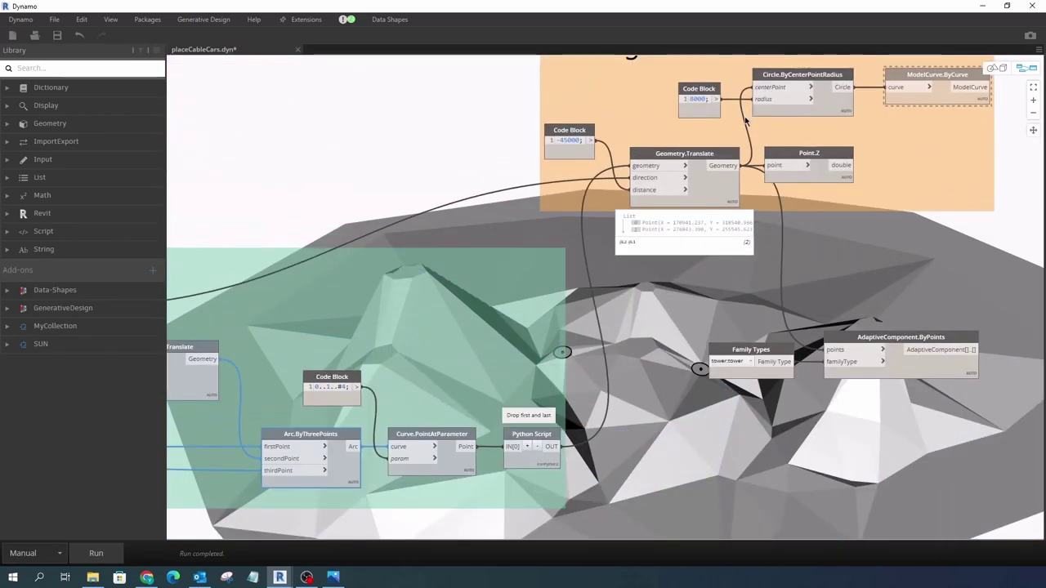
right_click(724, 196)
click(730, 221)
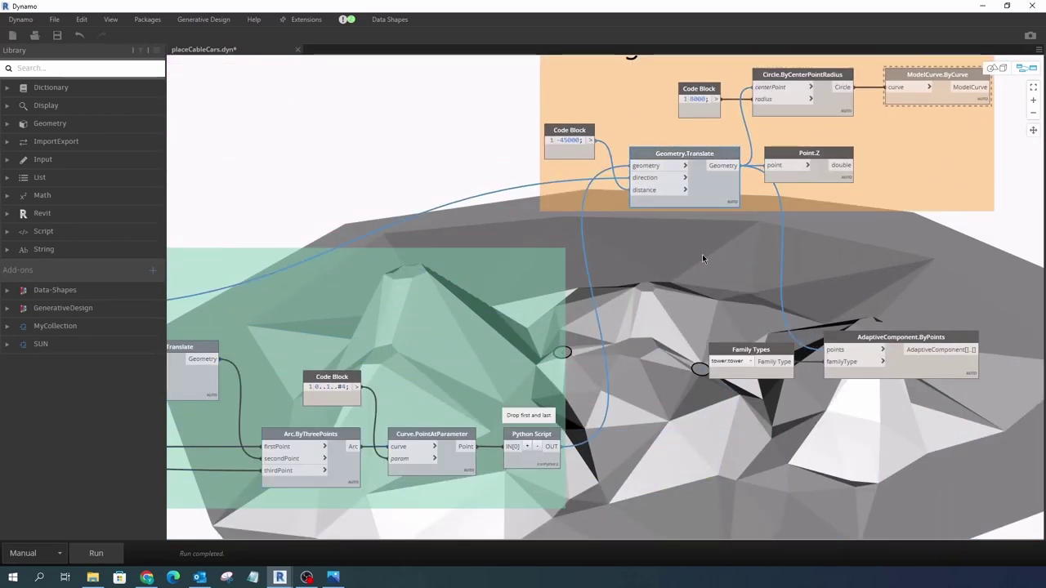
Hide the Circle.ByCenterPointRadius preview and zoom to the Activate Periodic Run group
right_click(798, 97)
click(826, 183)
scroll(474, 171, down, 3)
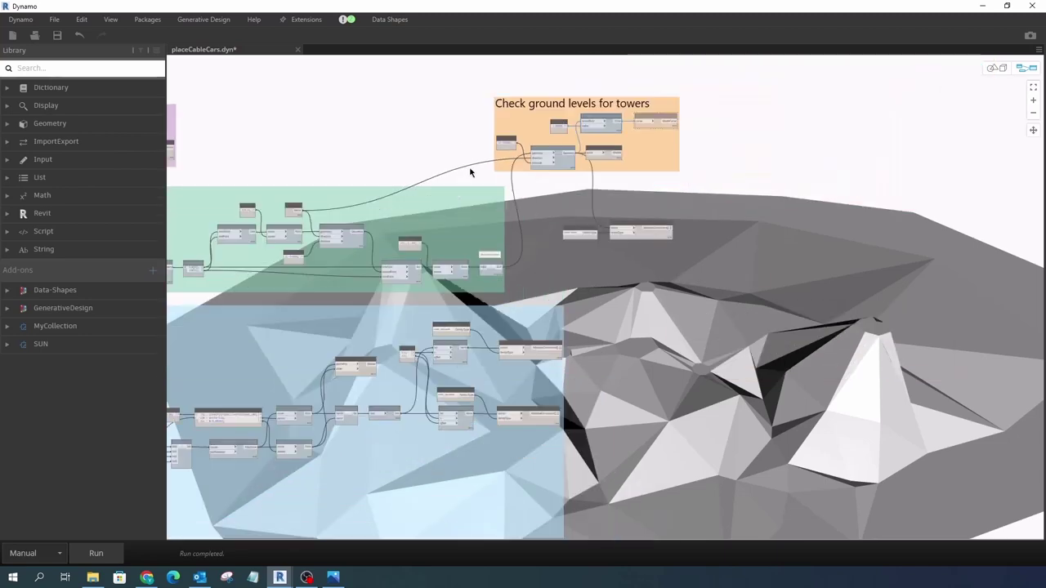
scroll(308, 398, up, 3)
scroll(432, 428, up, 2)
scroll(496, 391, up, 2)
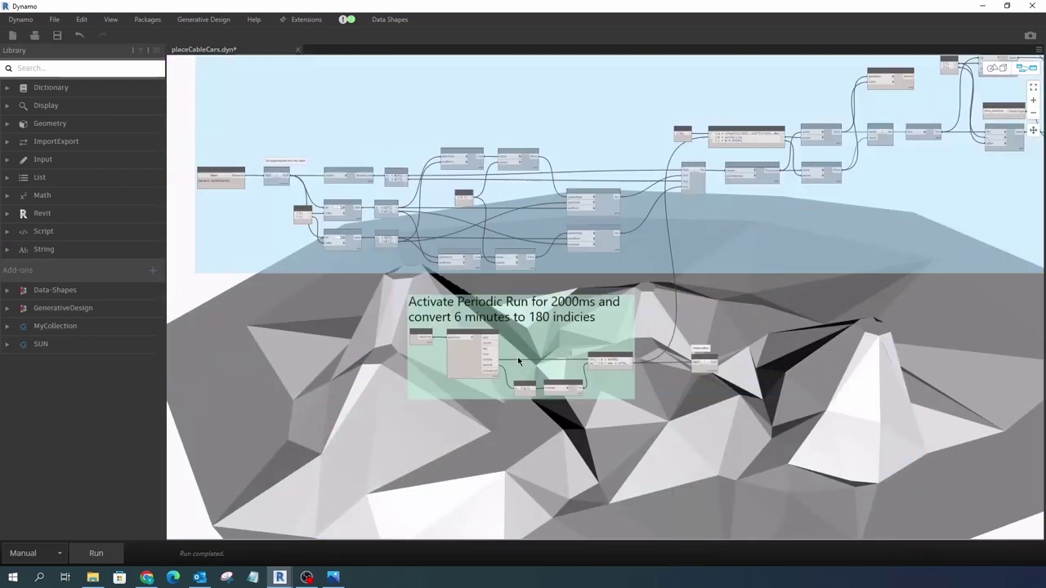
scroll(517, 357, up, 3)
scroll(658, 370, up, 3)
scroll(648, 382, down, 3)
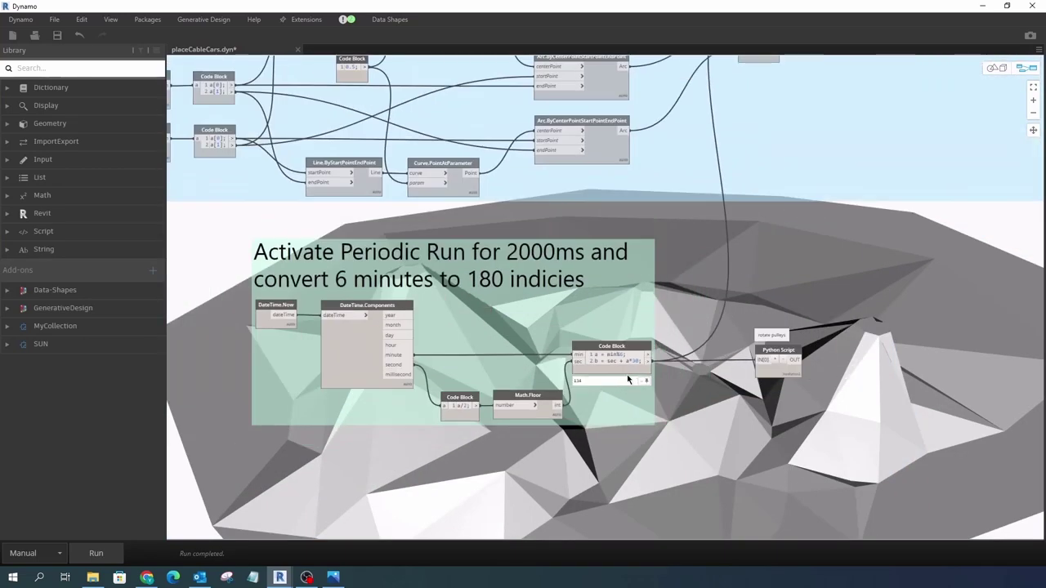
scroll(627, 374, up, 3)
Read the pulley-rotation Python script in an enlarged editor, then restore Dynamo and run the graph
scroll(646, 380, up, 2)
double_click(668, 390)
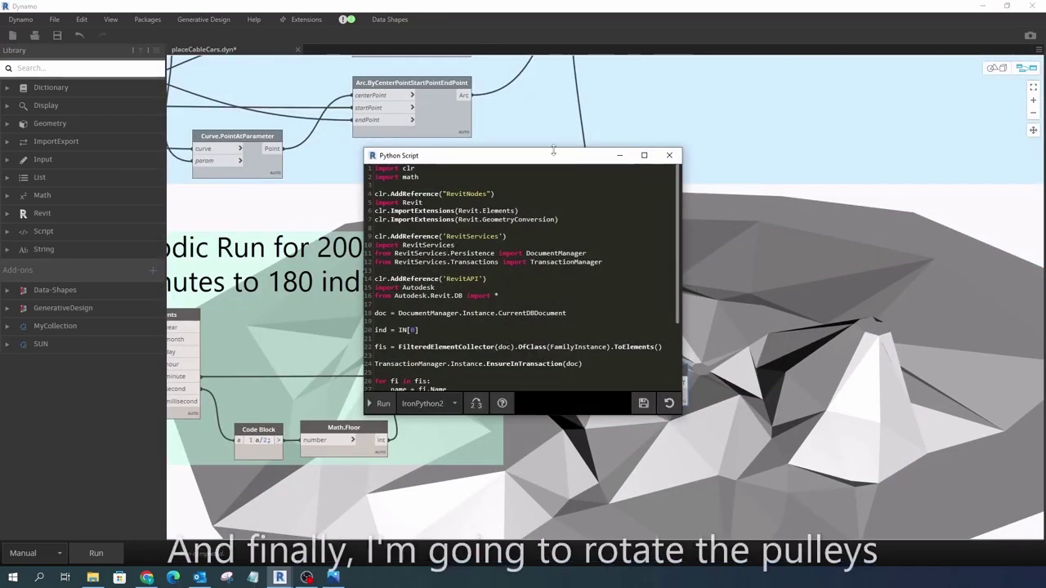
drag(632, 155, 631, 51)
drag(682, 171, 839, 173)
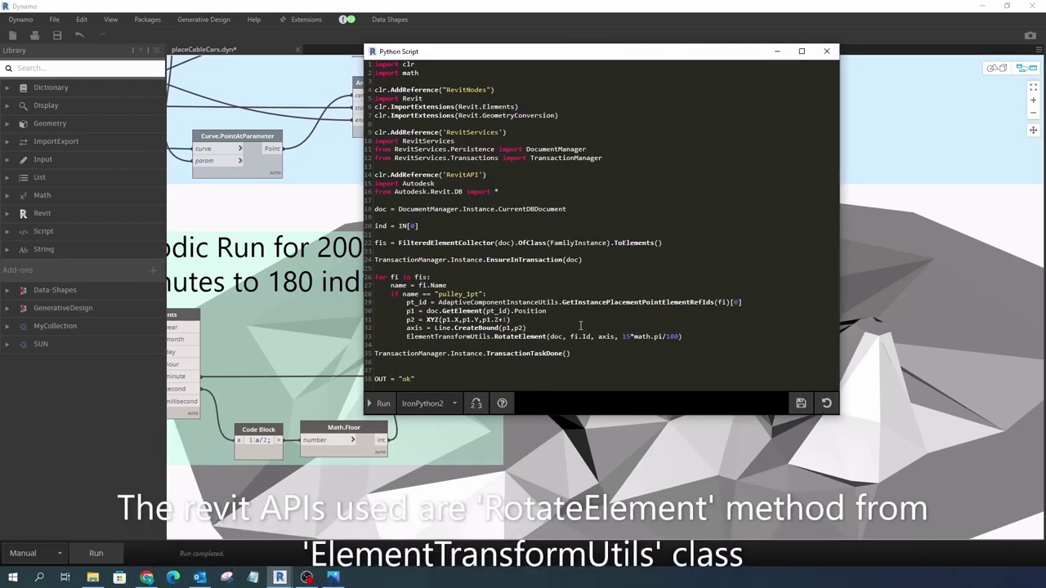
click(826, 51)
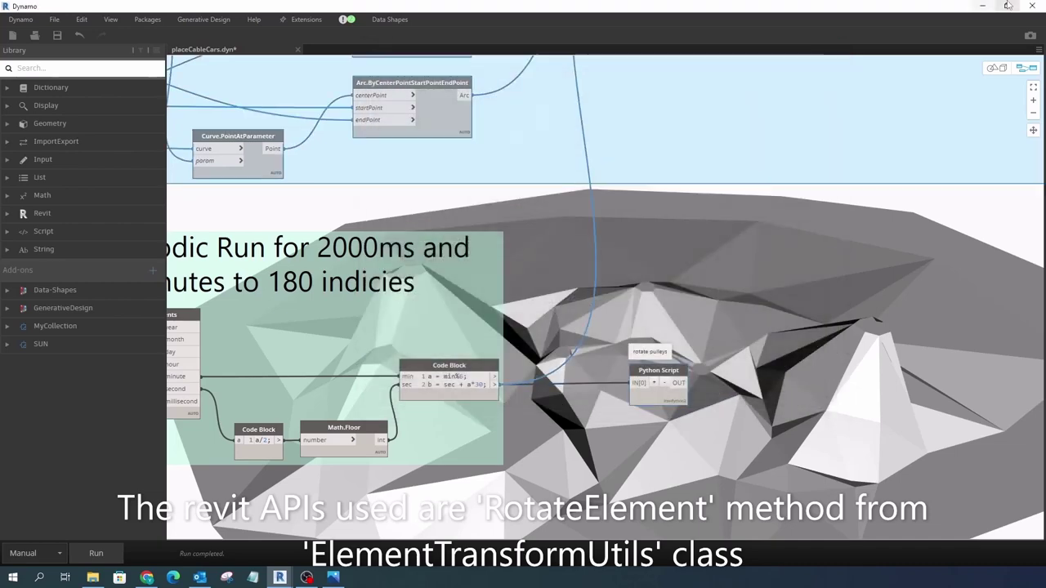
click(1008, 6)
click(707, 310)
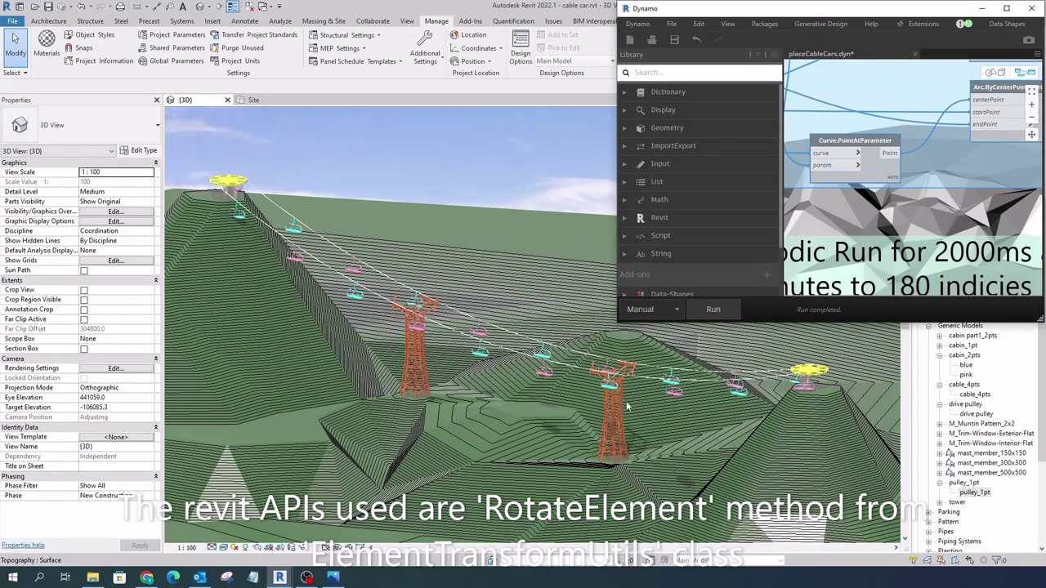
With Dynamo maximized, hide the AdaptiveComponent.ByPoints tower placement preview
click(1007, 8)
scroll(769, 232, down, 3)
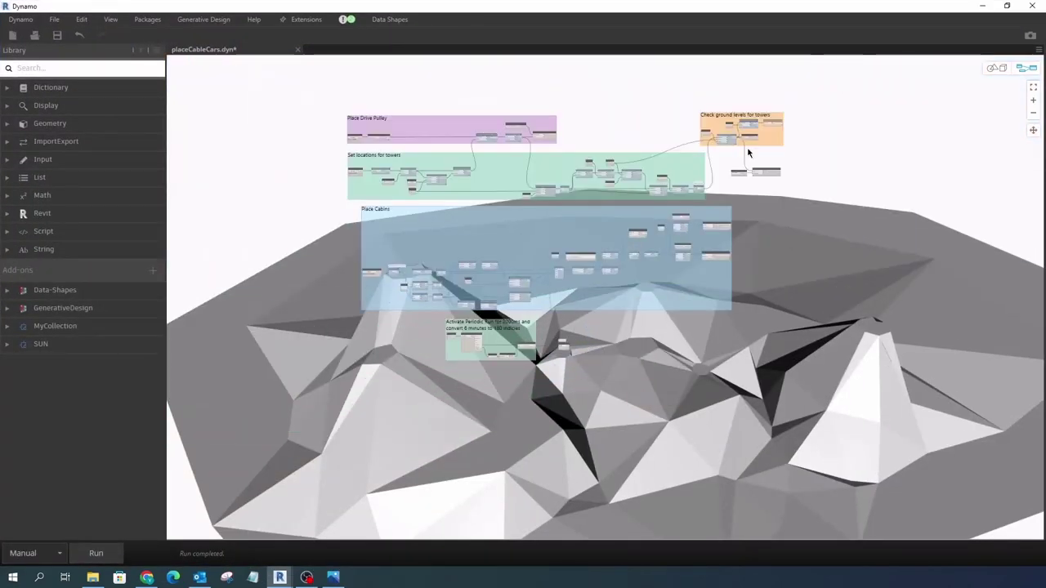
scroll(671, 220, up, 3)
scroll(722, 186, up, 2)
right_click(735, 188)
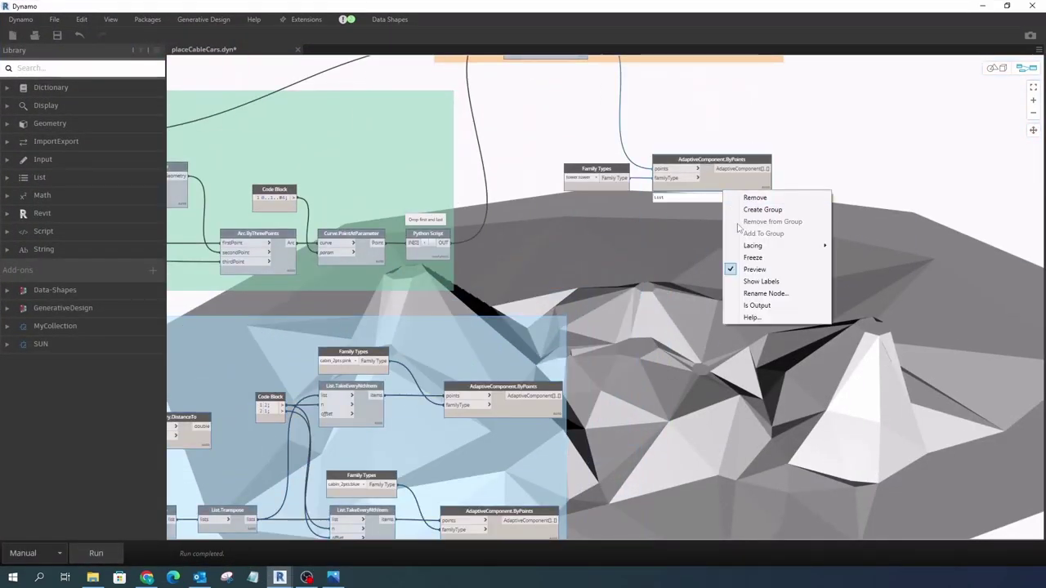
click(768, 258)
Hide the FamilyInstance.ByPoint pulley placement preview and restore Dynamo to a small window
scroll(572, 282, down, 3)
scroll(572, 283, up, 3)
right_click(397, 198)
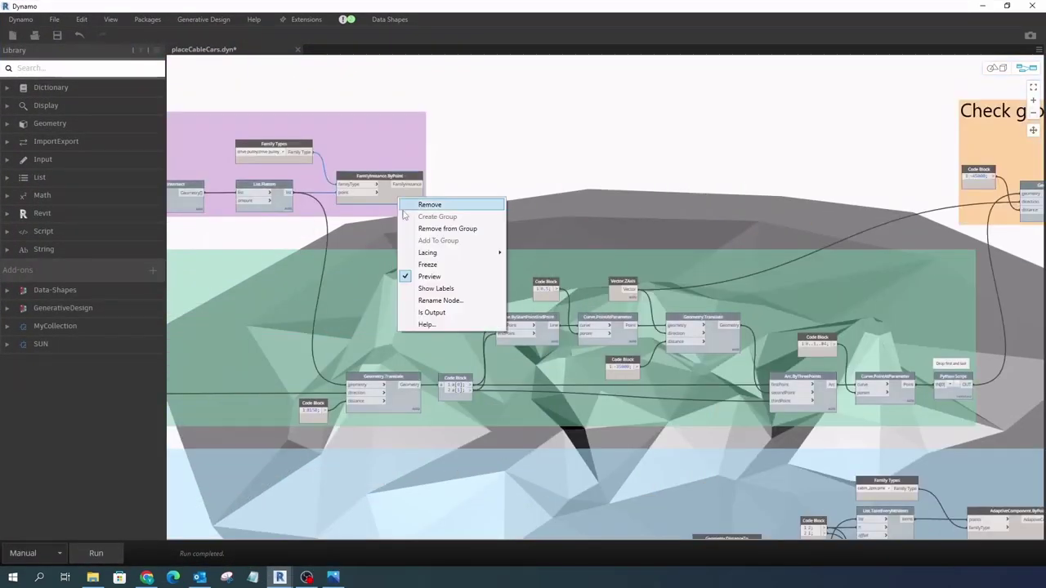
click(433, 252)
scroll(677, 177, down, 2)
scroll(676, 178, down, 2)
scroll(546, 210, up, 2)
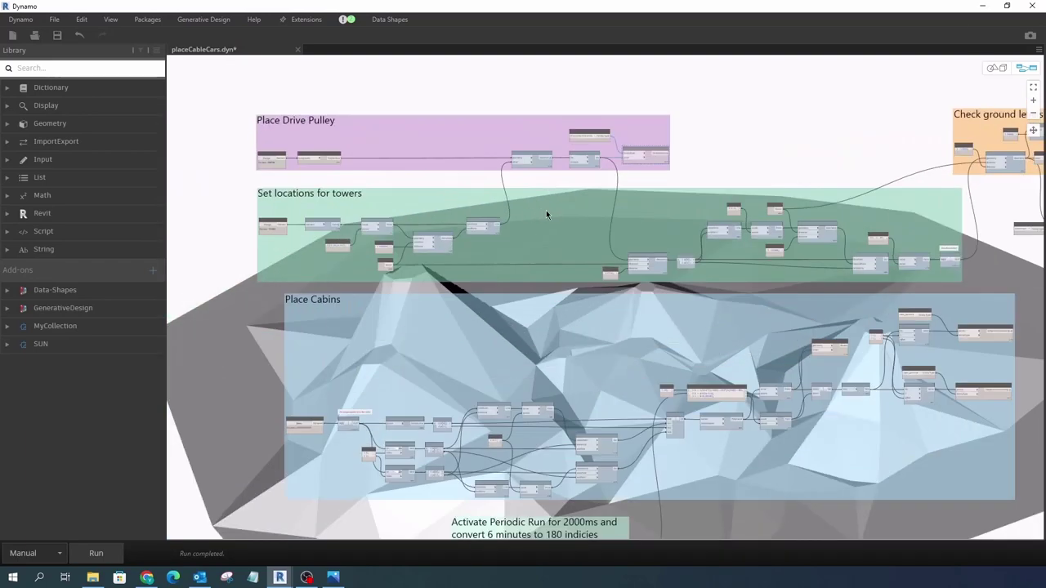
click(1006, 6)
scroll(369, 282, up, 5)
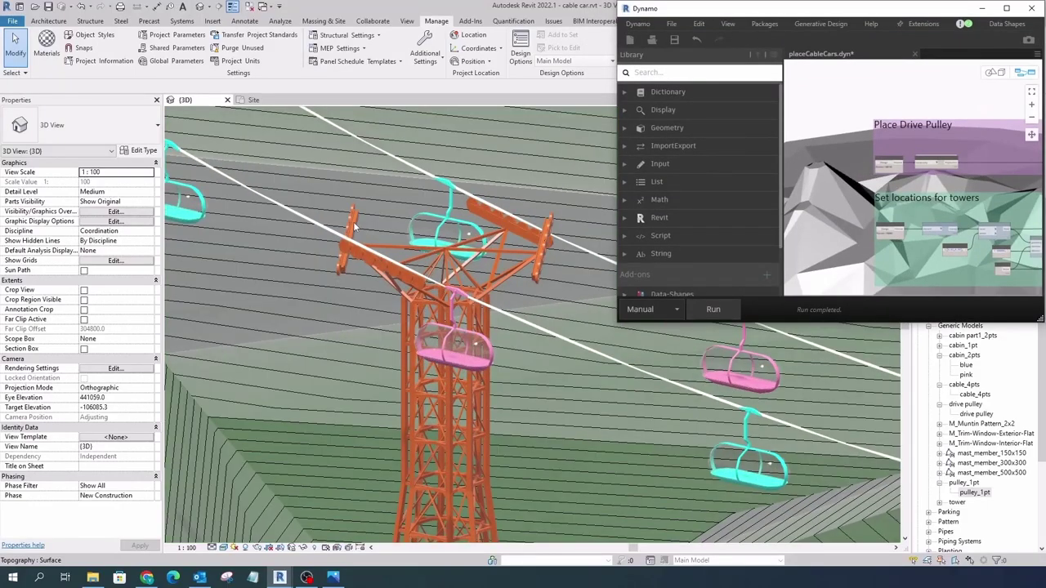
Zoom and orbit the 3D view to look down over the terrain, towers and cabins
scroll(288, 283, down, 2)
scroll(288, 284, up, 3)
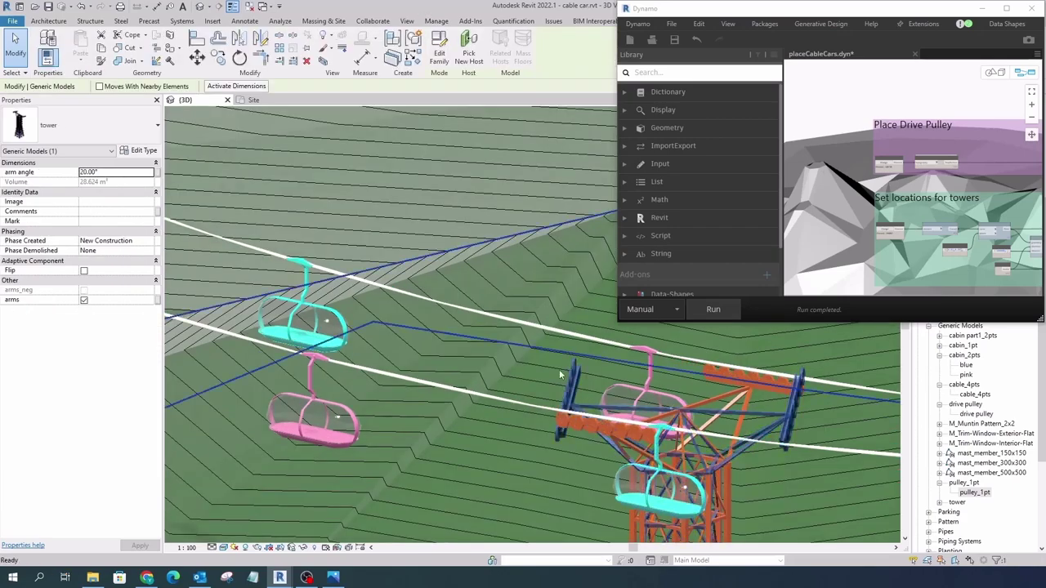
scroll(532, 361, down, 4)
scroll(569, 366, down, 3)
shift+middle_drag(570, 365, 378, 321)
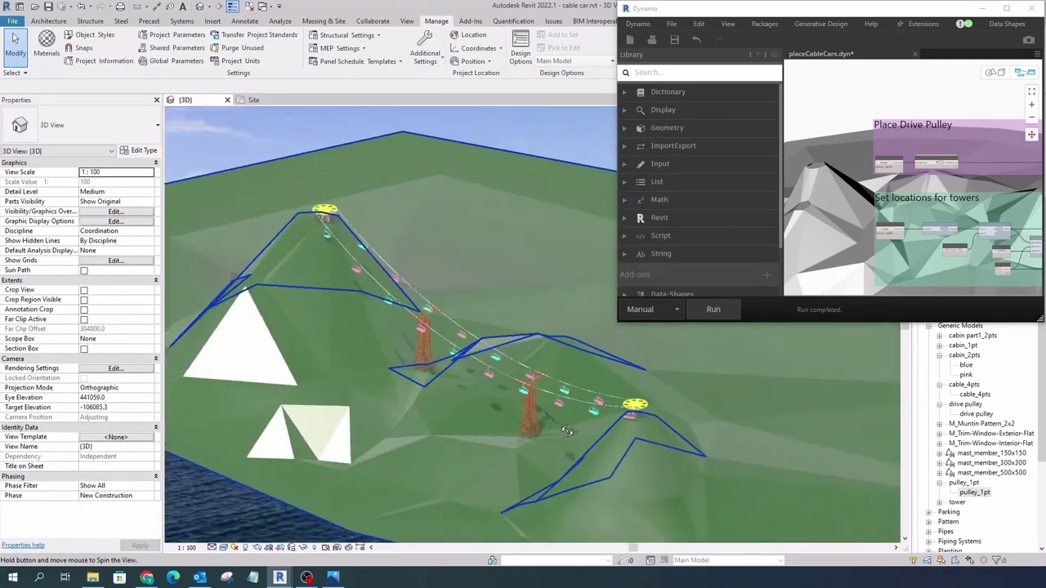
scroll(379, 321, up, 2)
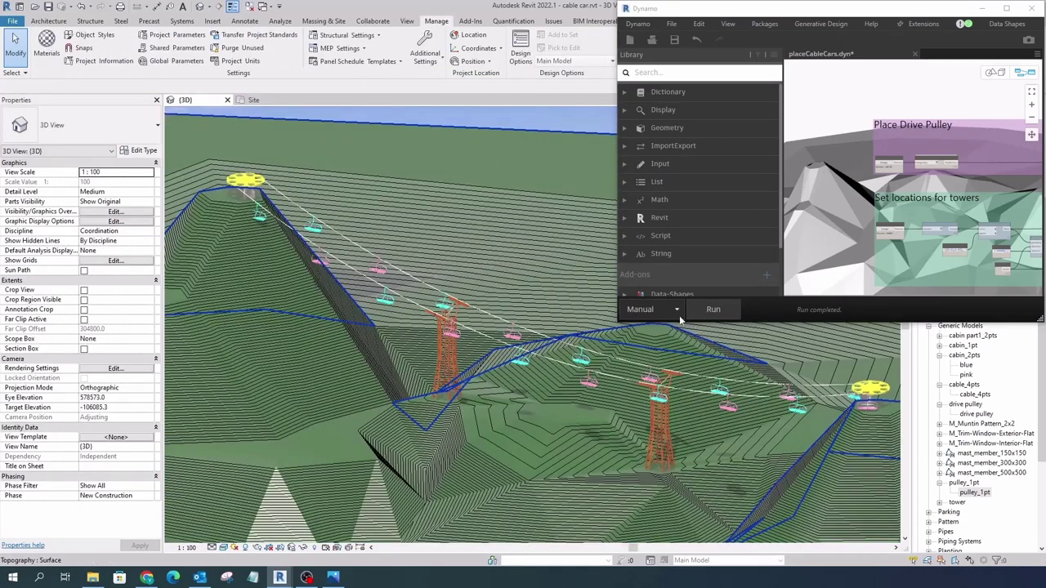
Set Dynamo's run mode to Manual, select the hilltop drive pulley, and maximize Dynamo again
click(678, 313)
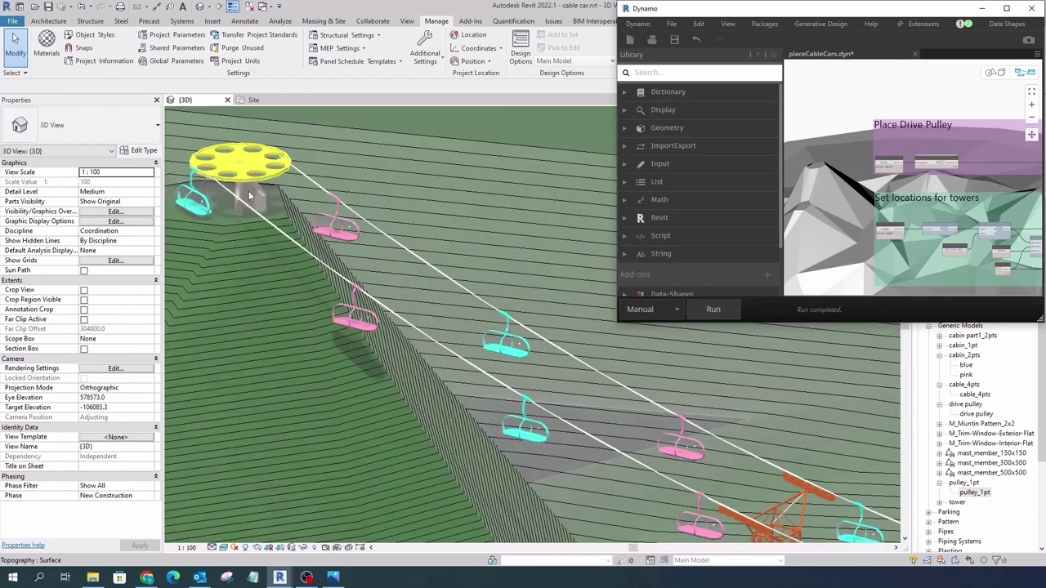
click(241, 212)
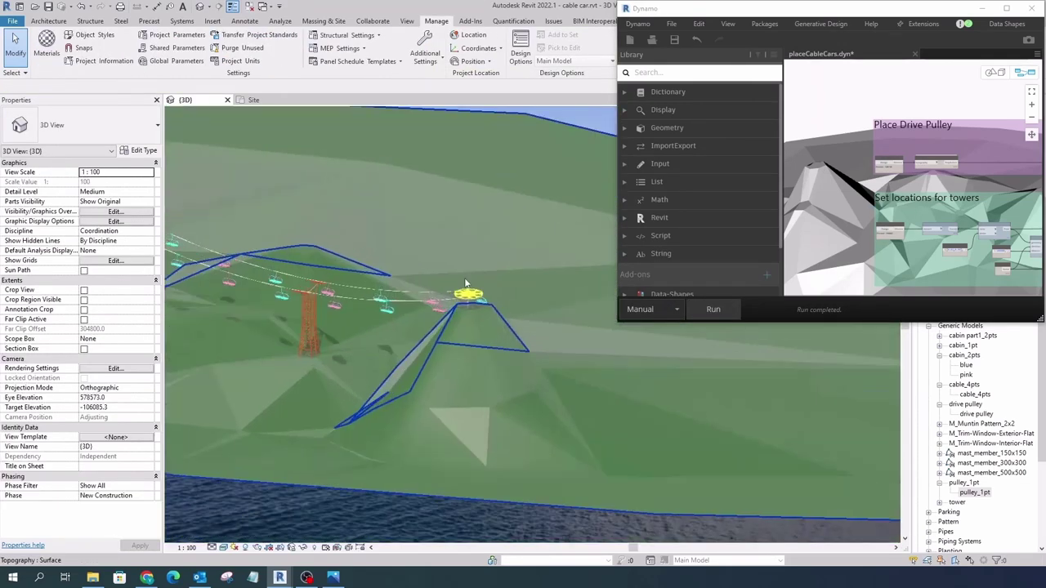
click(434, 378)
mouse_move(433, 377)
shift+middle_down()
mouse_move(544, 325)
mouse_move(237, 317)
mouse_move(235, 270)
mouse_move(321, 301)
shift+middle_up()
click(236, 270)
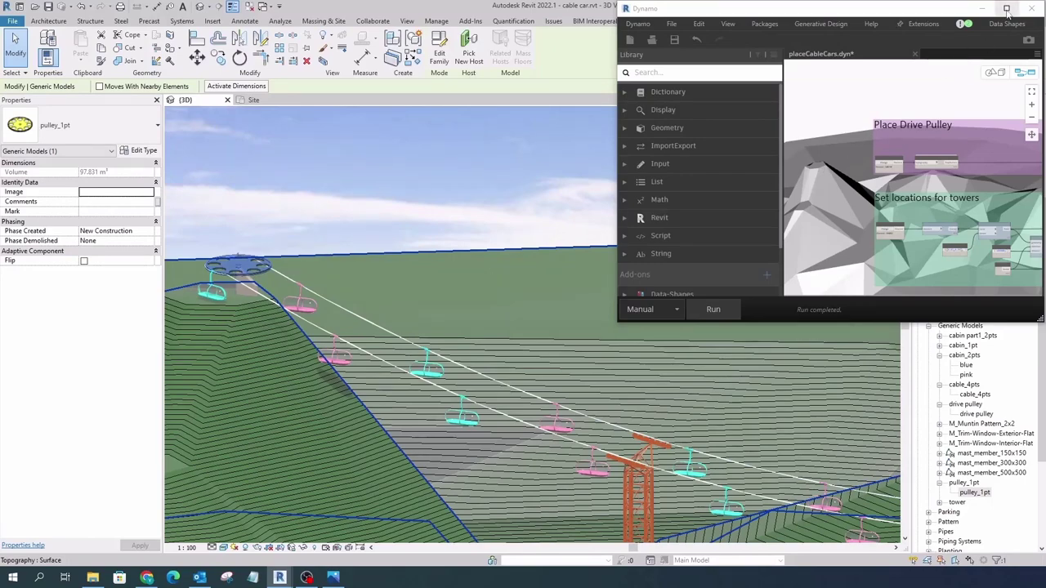
click(1006, 8)
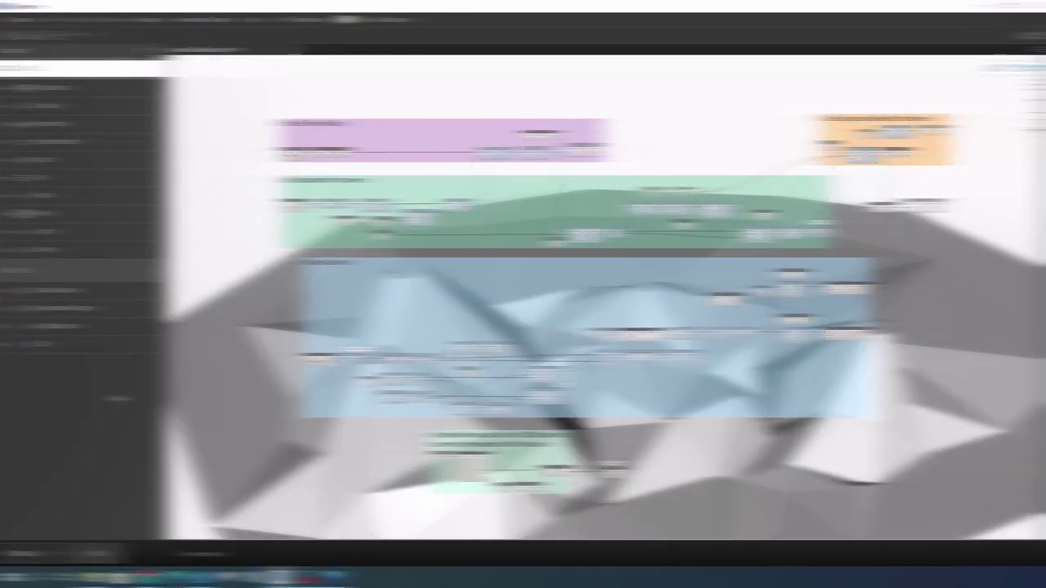